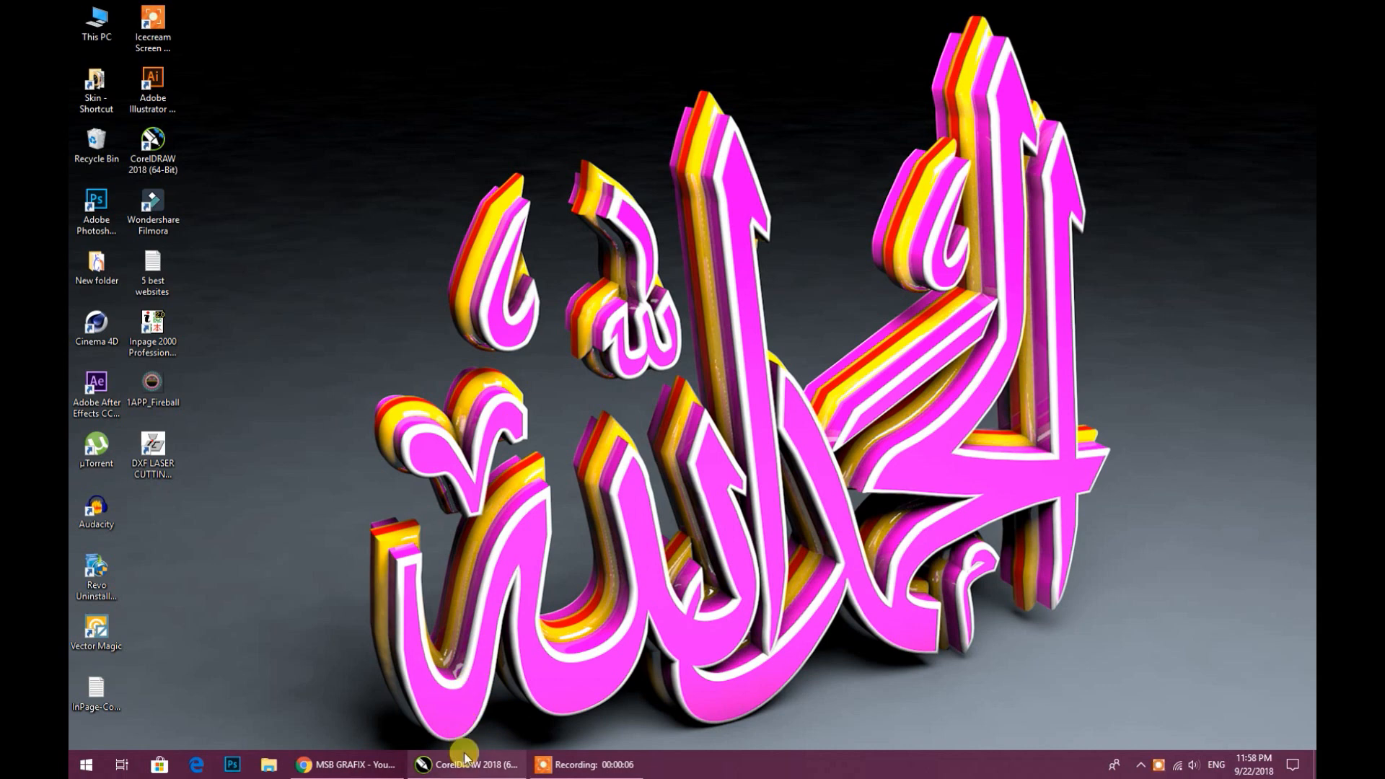
{"action": "mouse_move", "coordinate": [467, 764]}
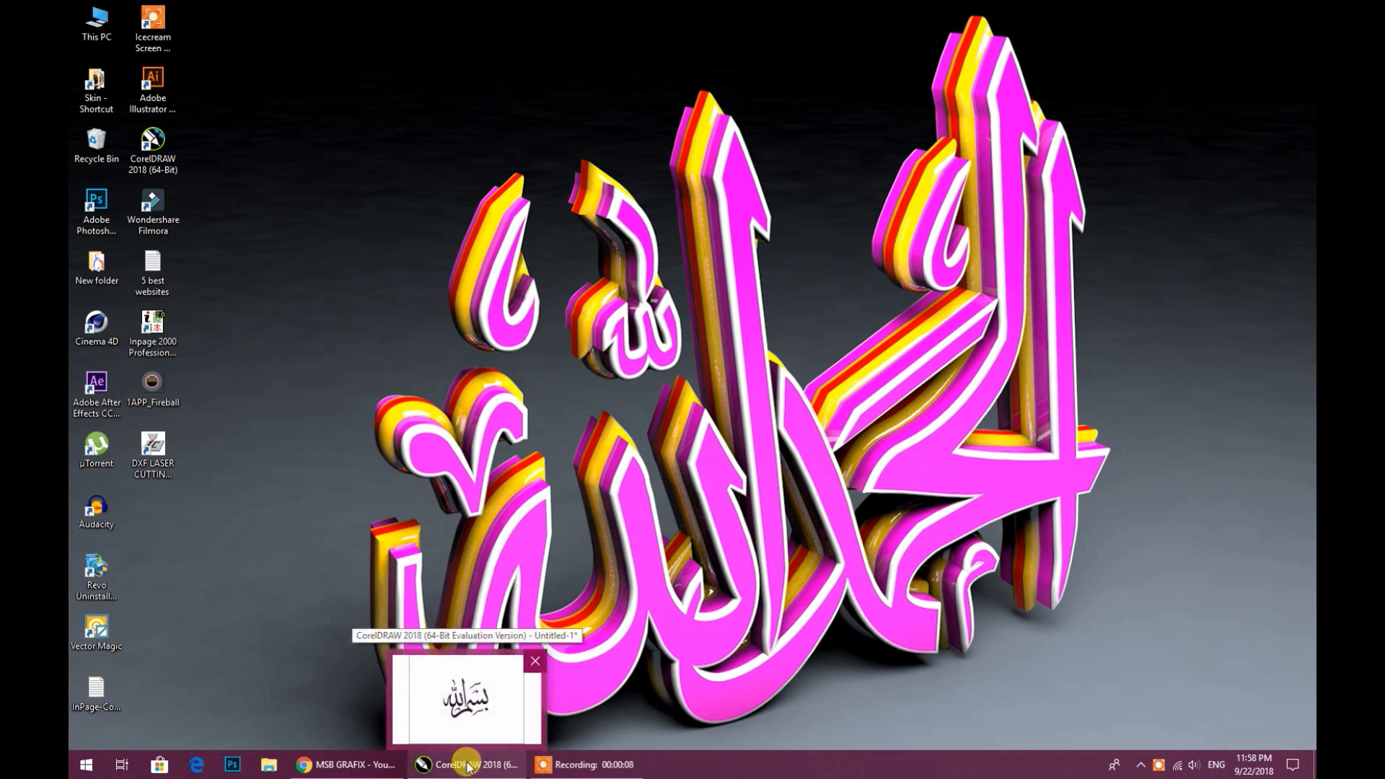
{"action": "left_click", "coordinate": [621, 530]}
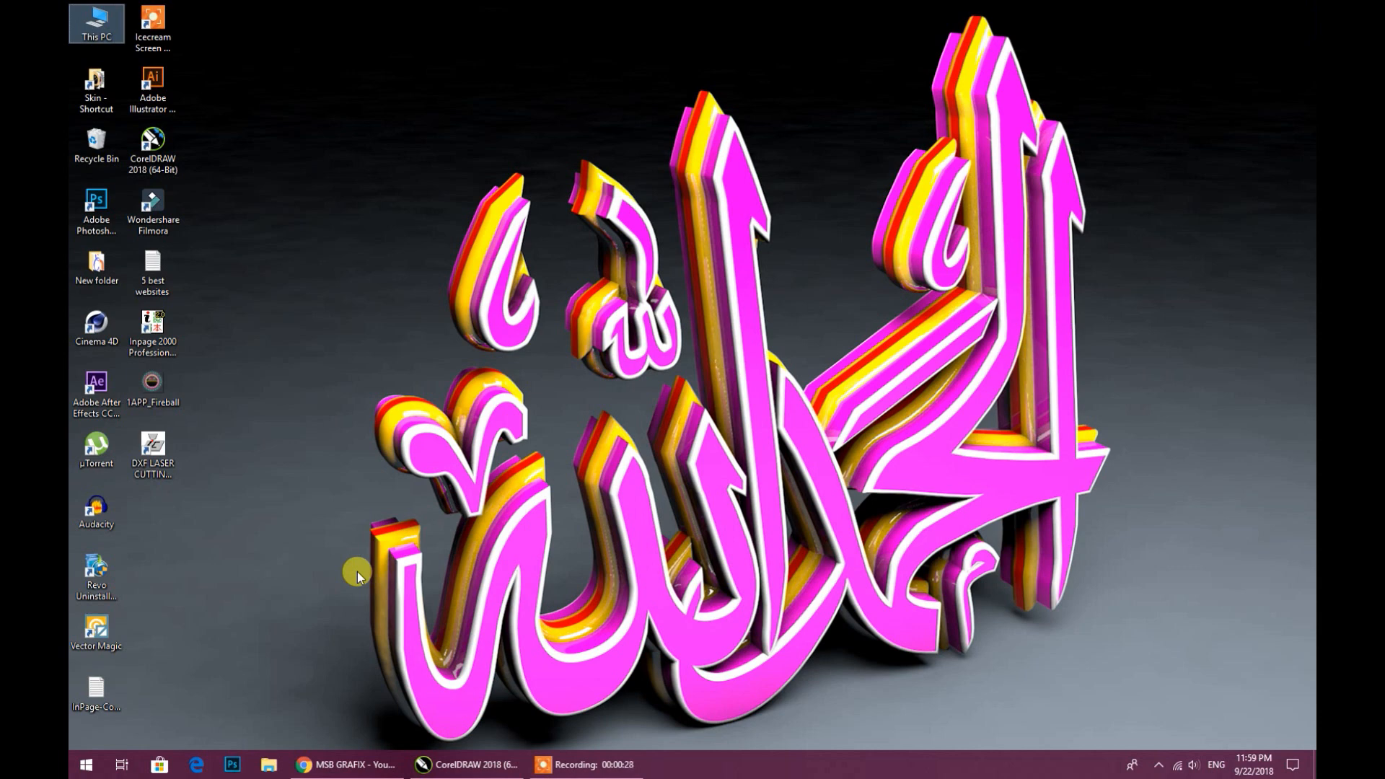
Empty the Recycle Bin and confirm the permanent deletion of its items.
{"action": "right_click", "coordinate": [95, 157]}
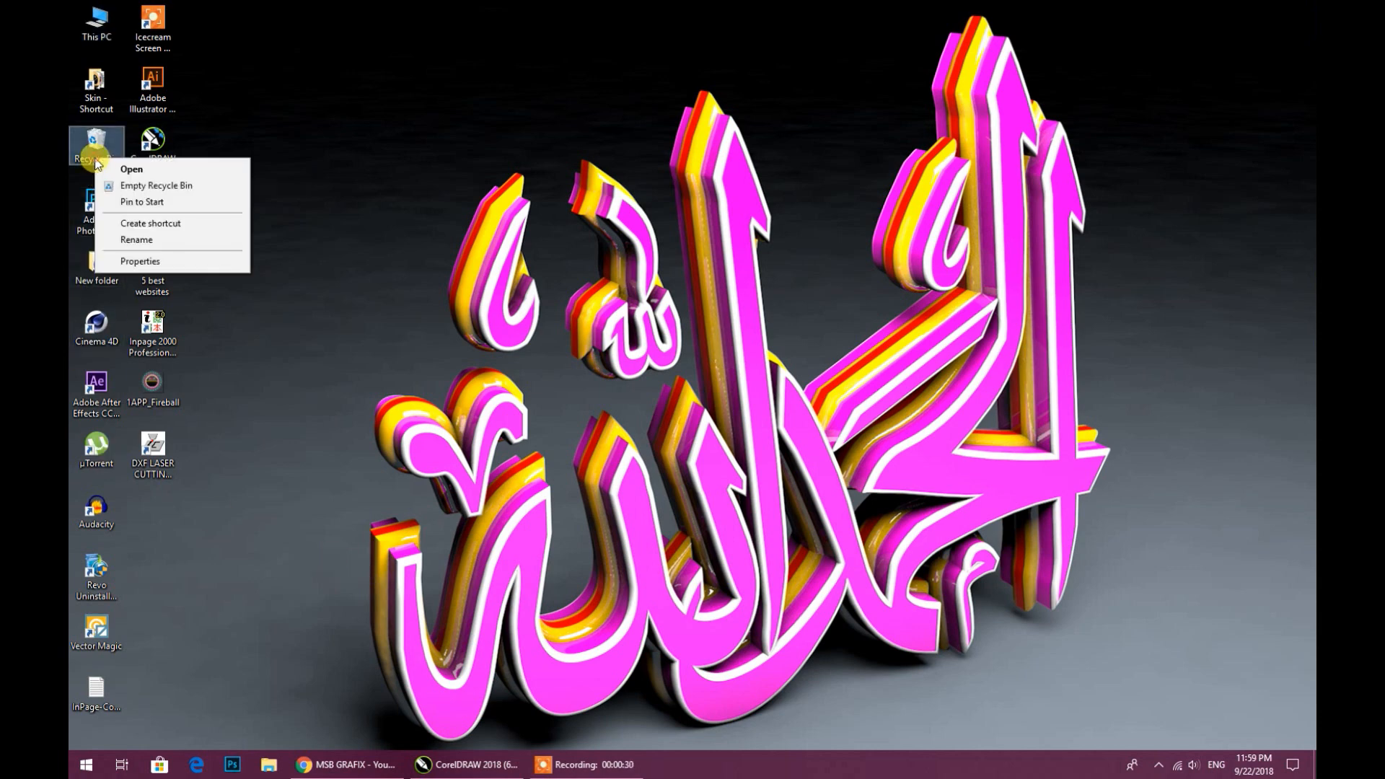
{"action": "left_click", "coordinate": [123, 186]}
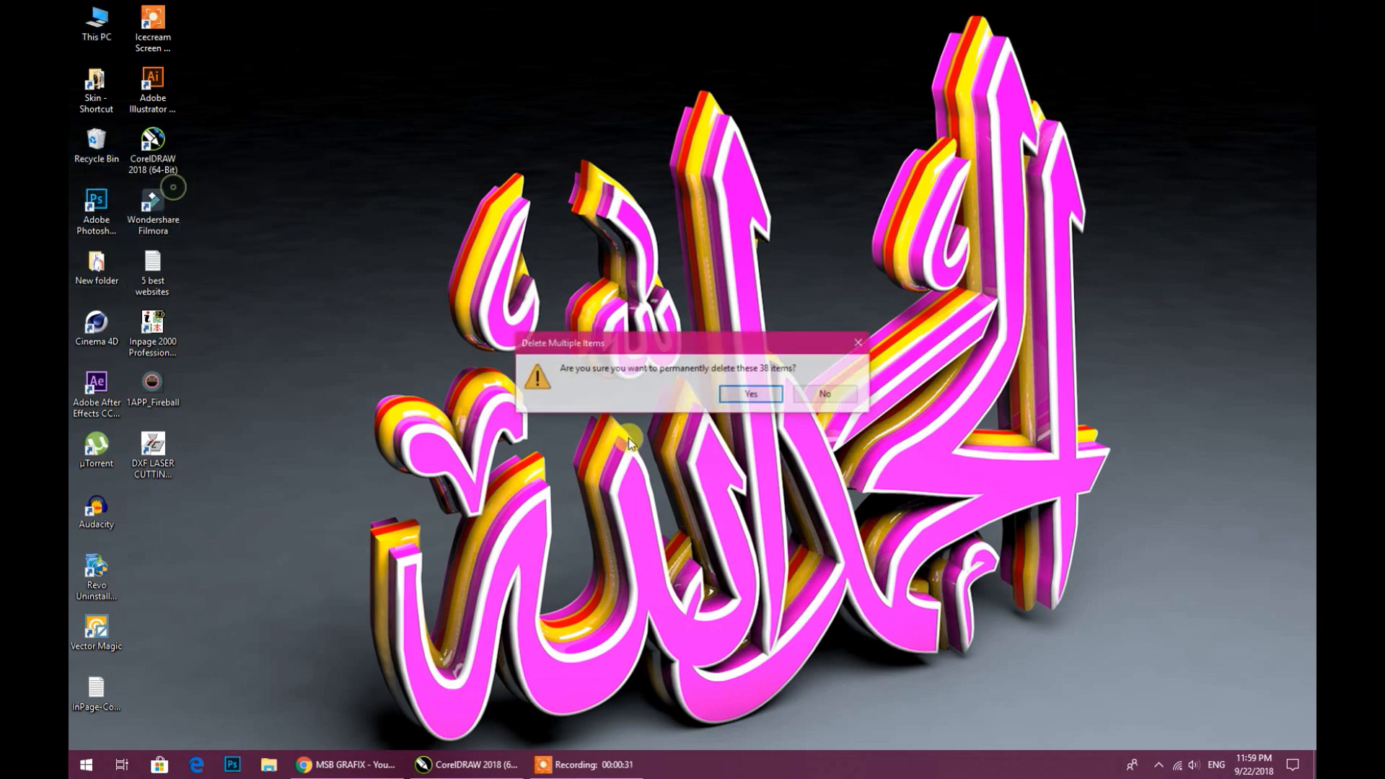
{"action": "left_click", "coordinate": [742, 395]}
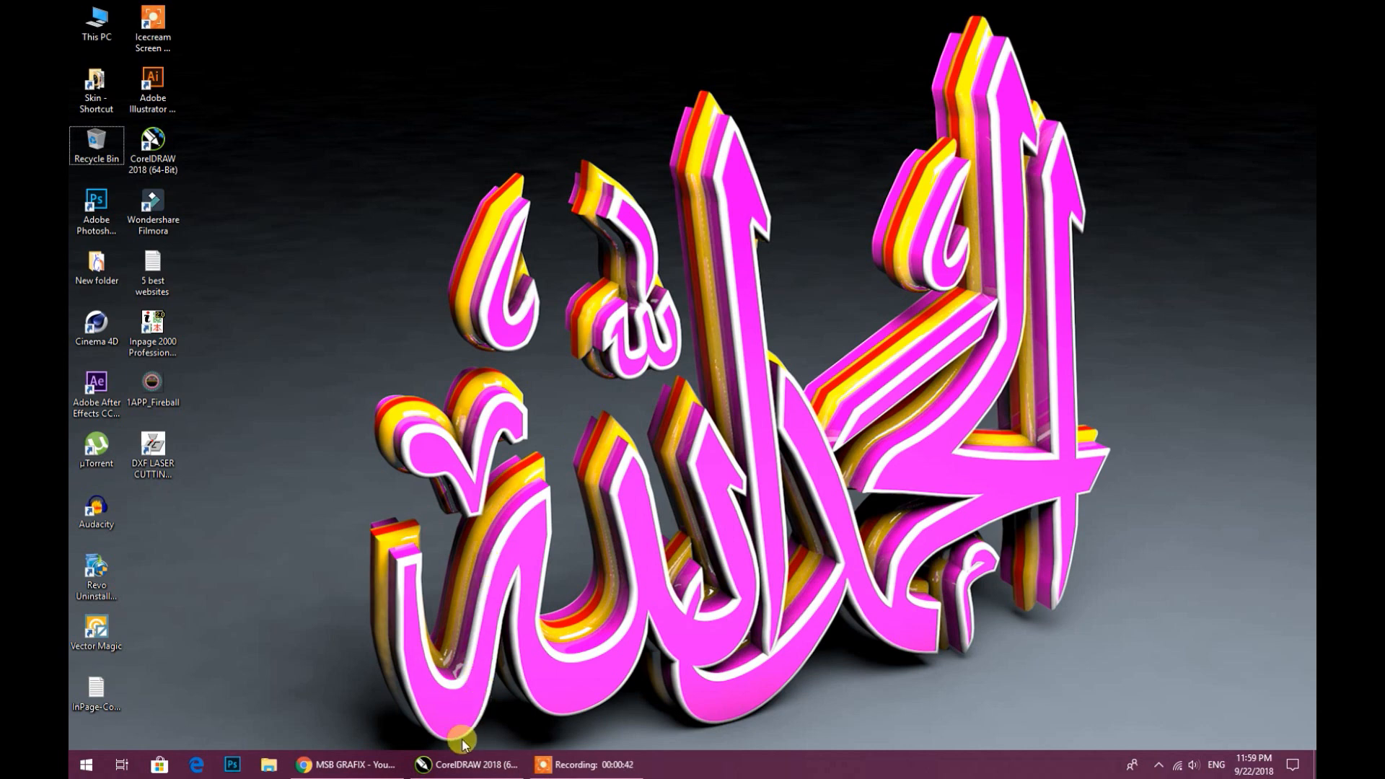
Return to the desktop and launch Cinema 4D.
{"action": "left_click", "coordinate": [464, 763]}
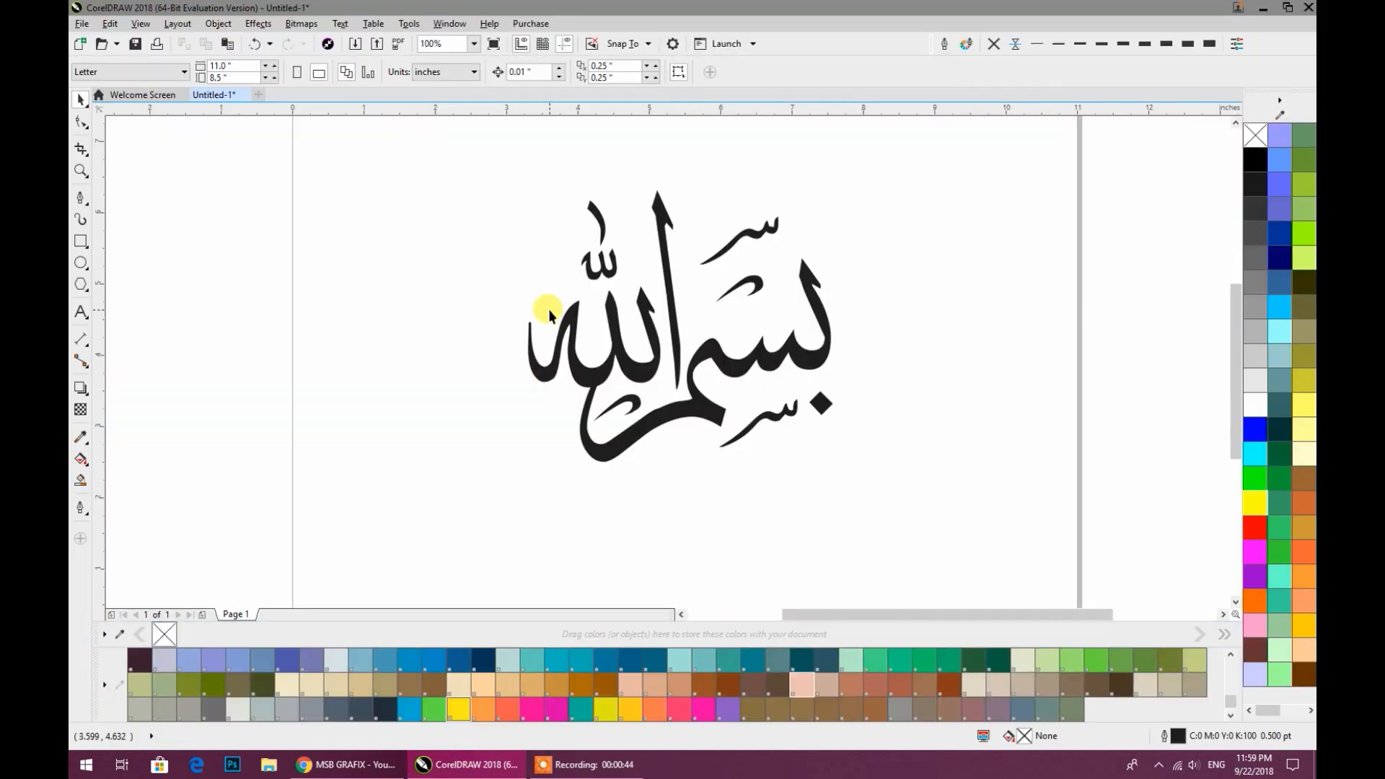
{"action": "left_click", "coordinate": [464, 763]}
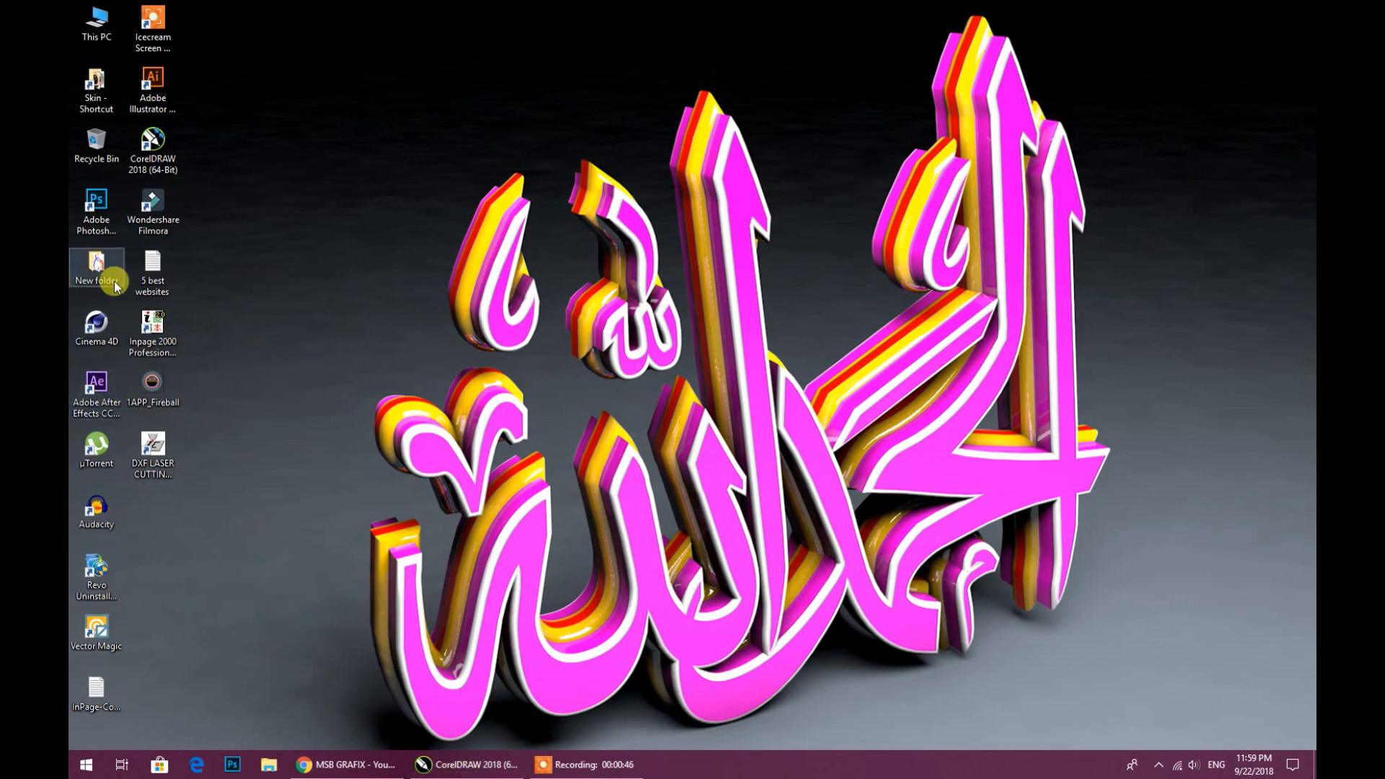
{"action": "right_click", "coordinate": [101, 343]}
{"action": "left_click", "coordinate": [209, 349]}
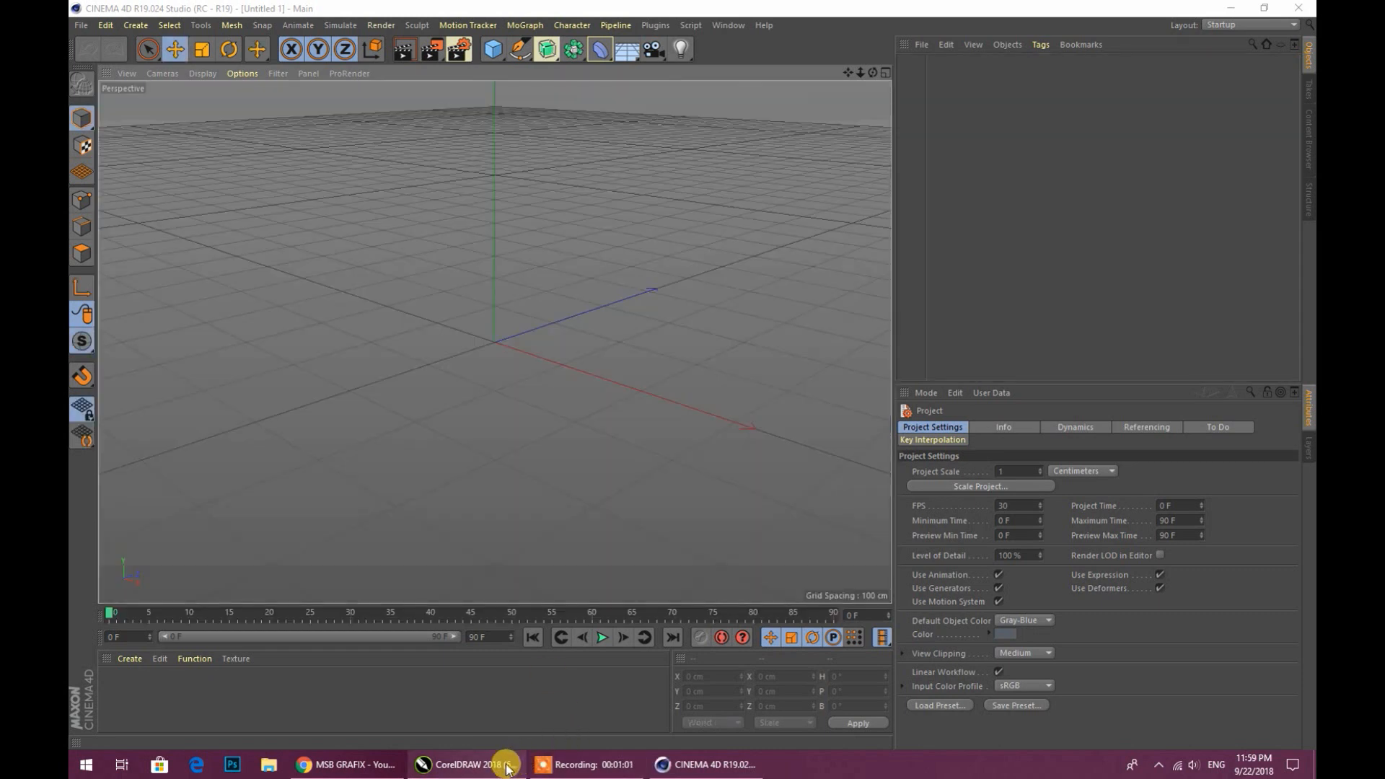
Switch to CorelDRAW and examine the Bismillah calligraphy artwork on the page, leaving it deselected.
{"action": "mouse_move", "coordinate": [507, 767]}
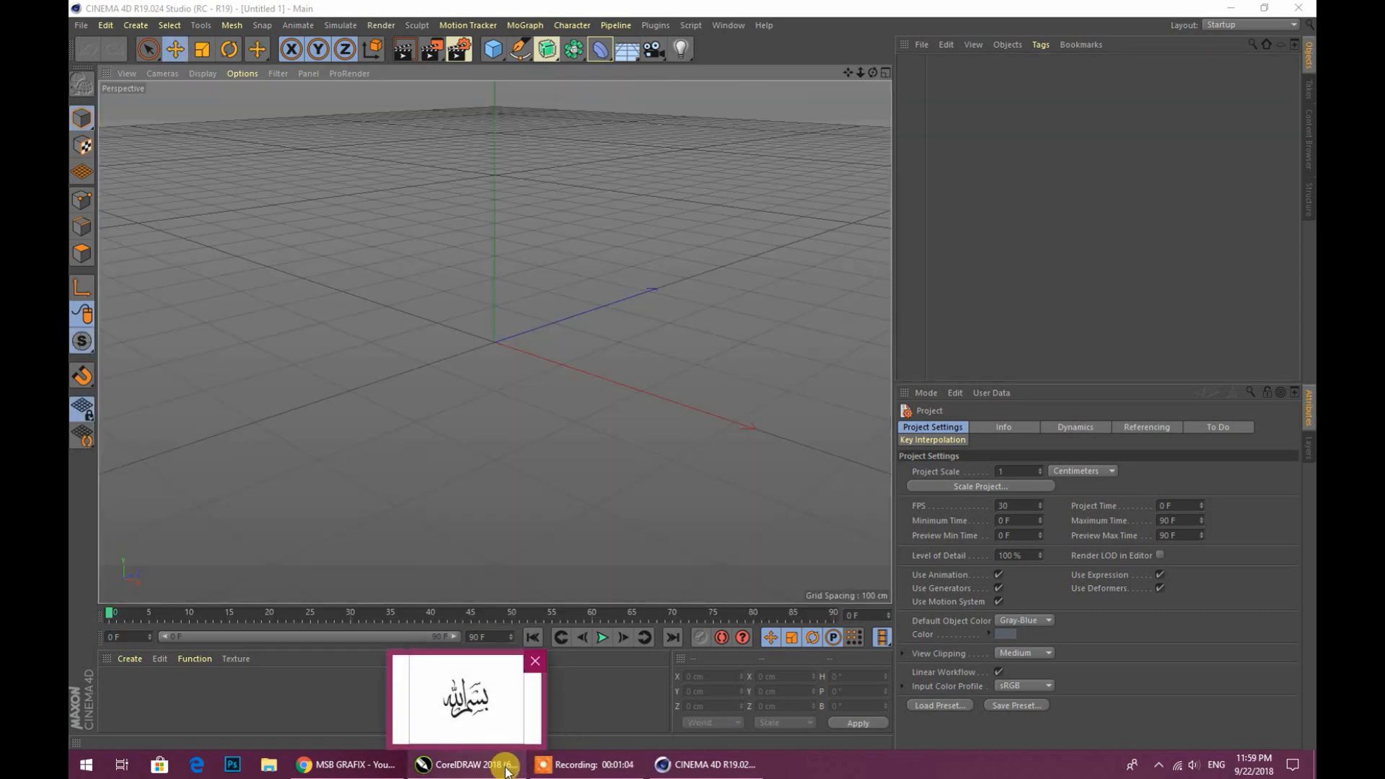
{"action": "left_click", "coordinate": [507, 767]}
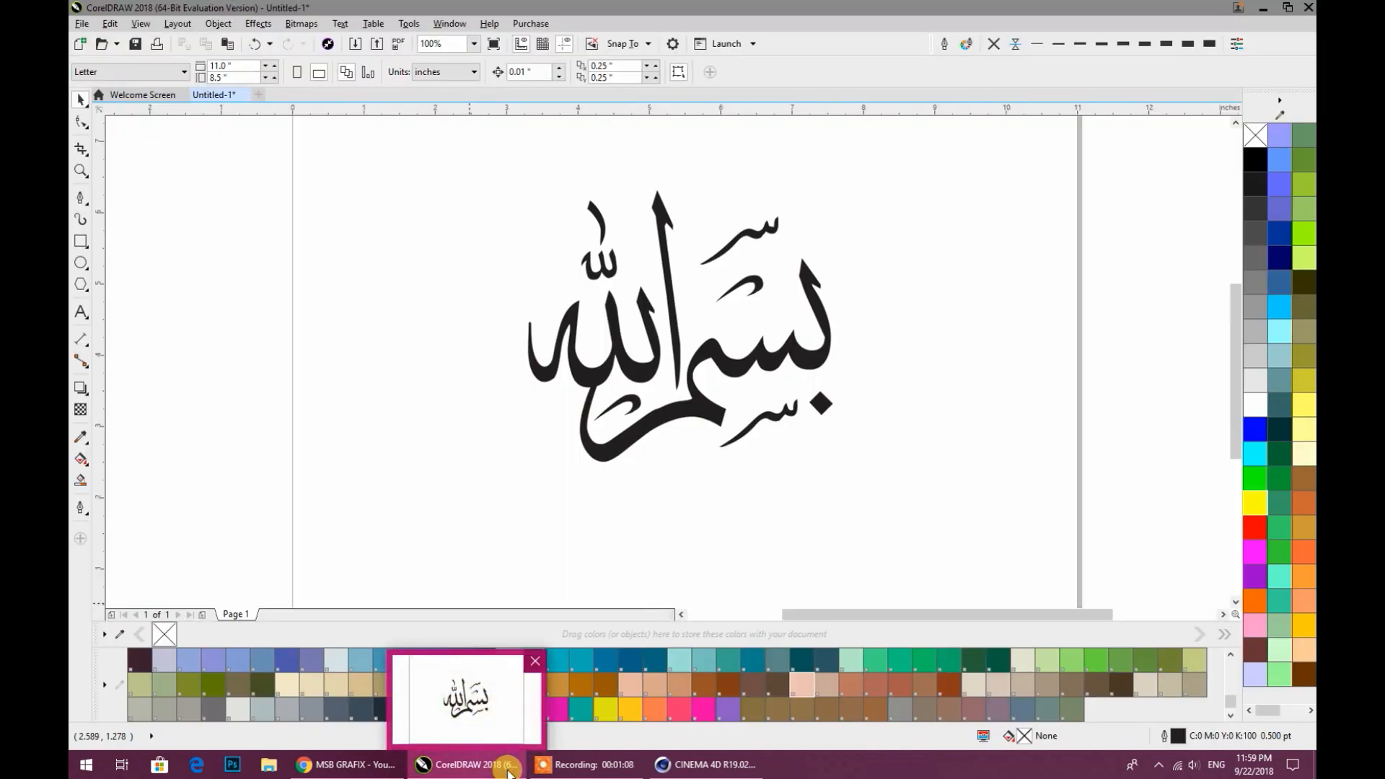
{"action": "scroll", "coordinate": [685, 567], "scroll_direction": "down", "scroll_amount": 2}
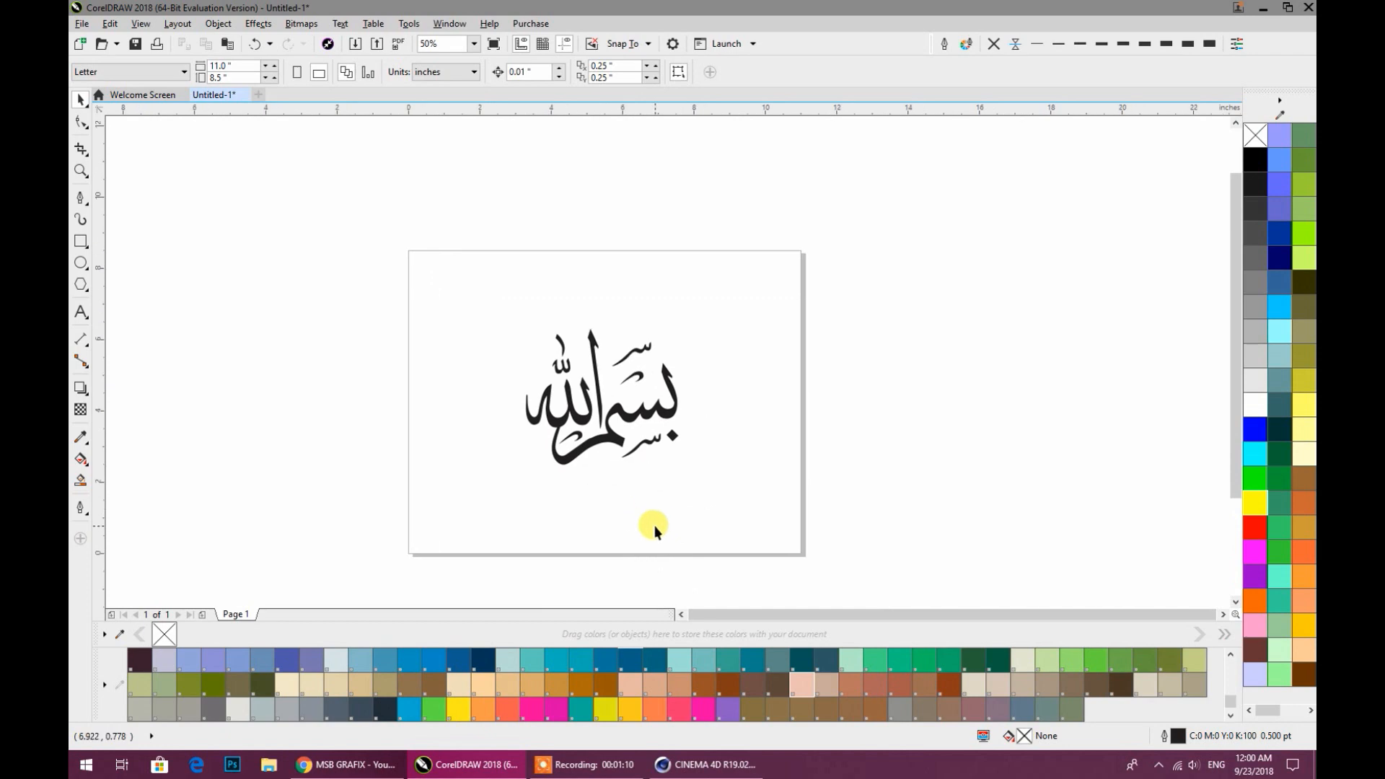
{"action": "left_click", "coordinate": [715, 508]}
{"action": "left_click", "coordinate": [642, 417]}
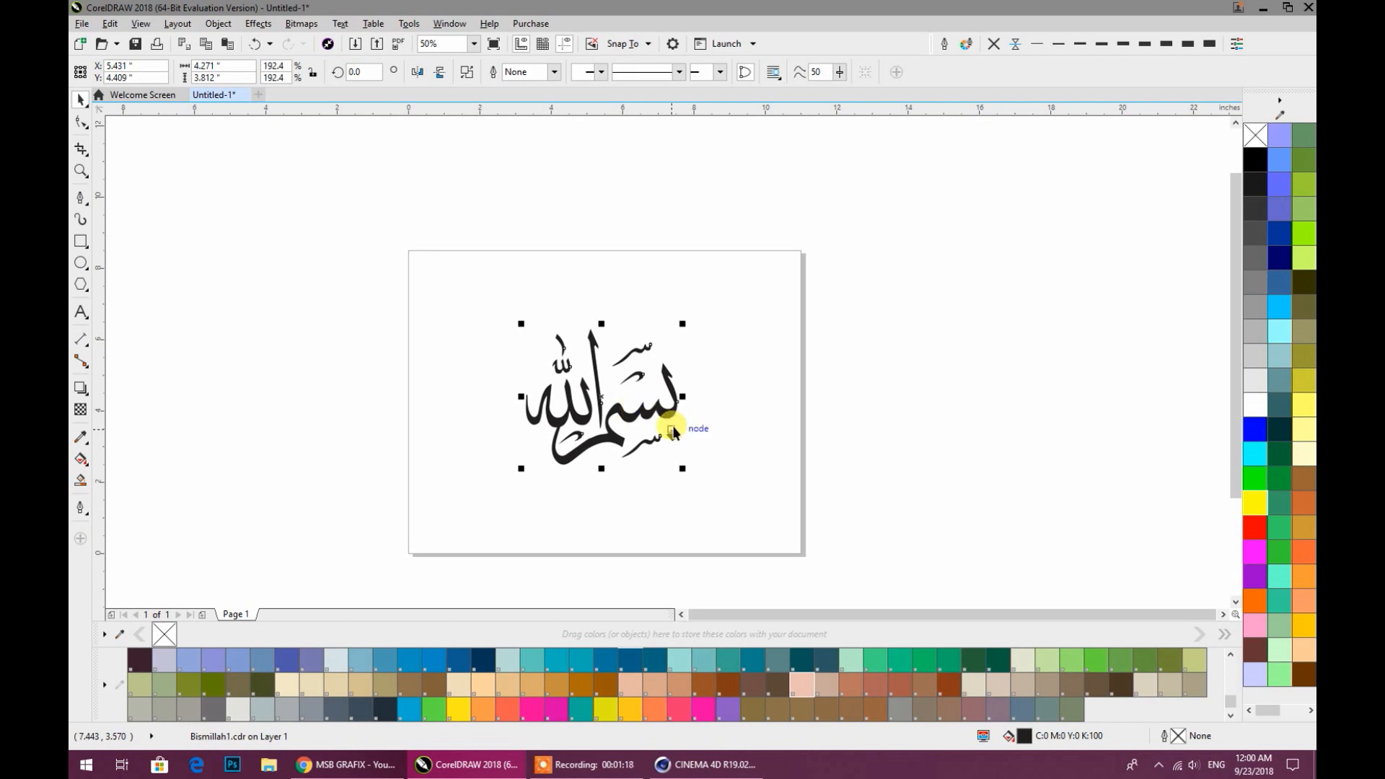
{"action": "left_click", "coordinate": [712, 445]}
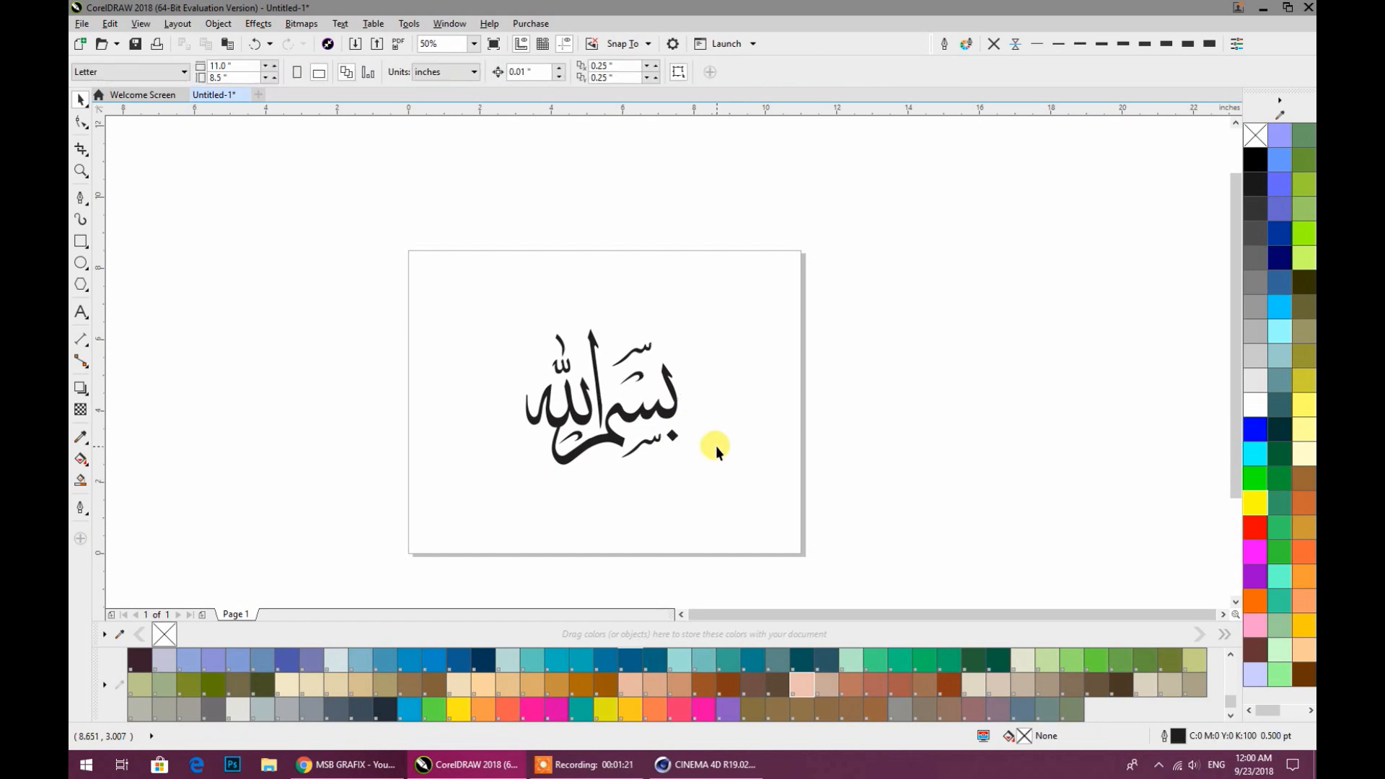
Switch to Cinema 4D and add a MoText object with the text "MSB".
{"action": "left_click", "coordinate": [682, 759]}
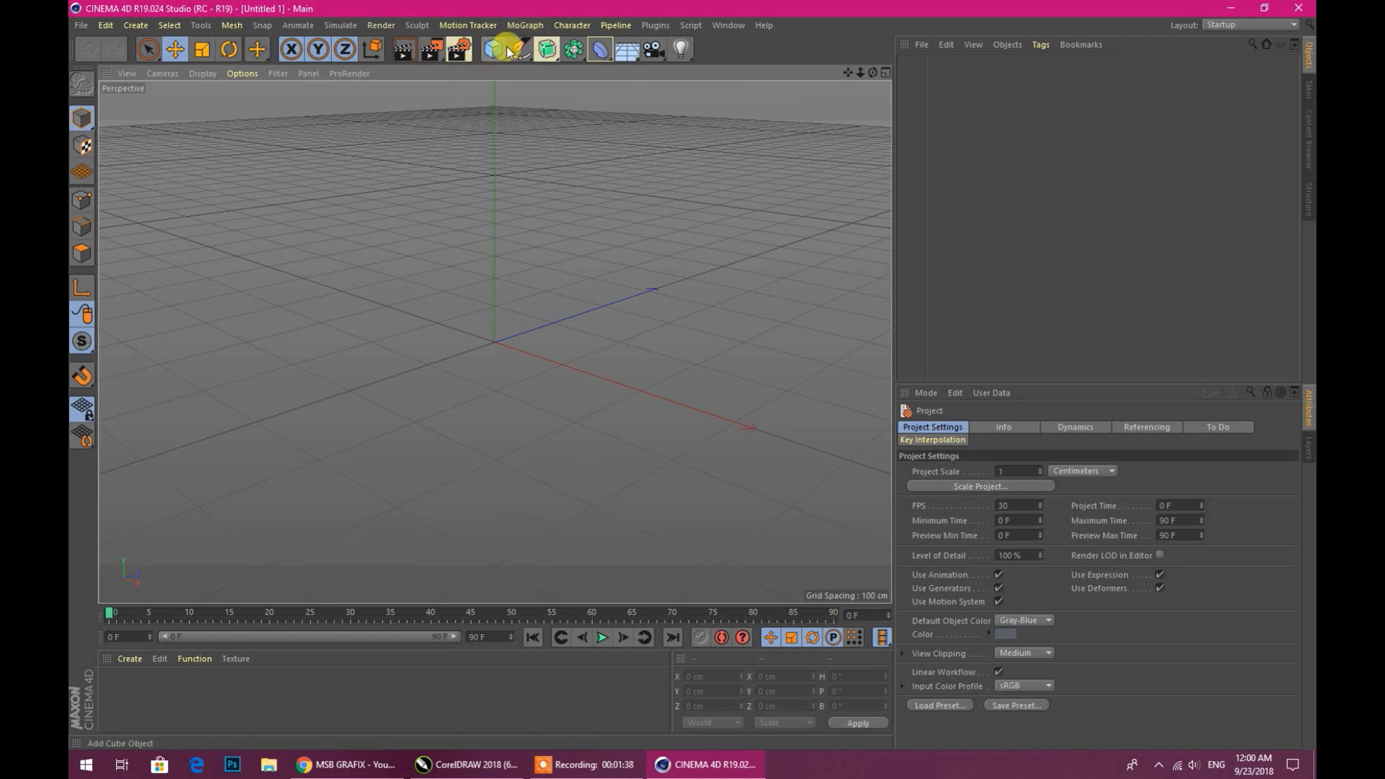
{"action": "left_click", "coordinate": [520, 28]}
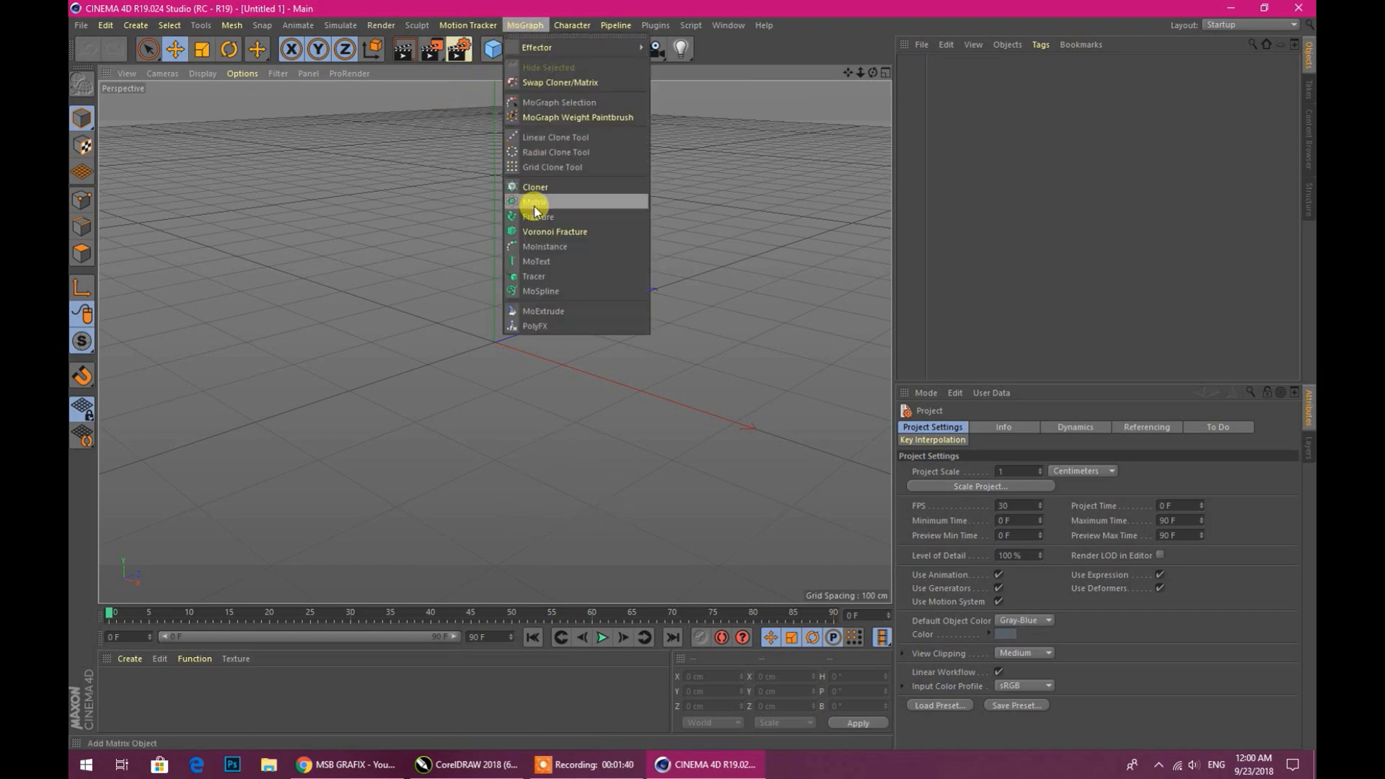
{"action": "left_click", "coordinate": [538, 264]}
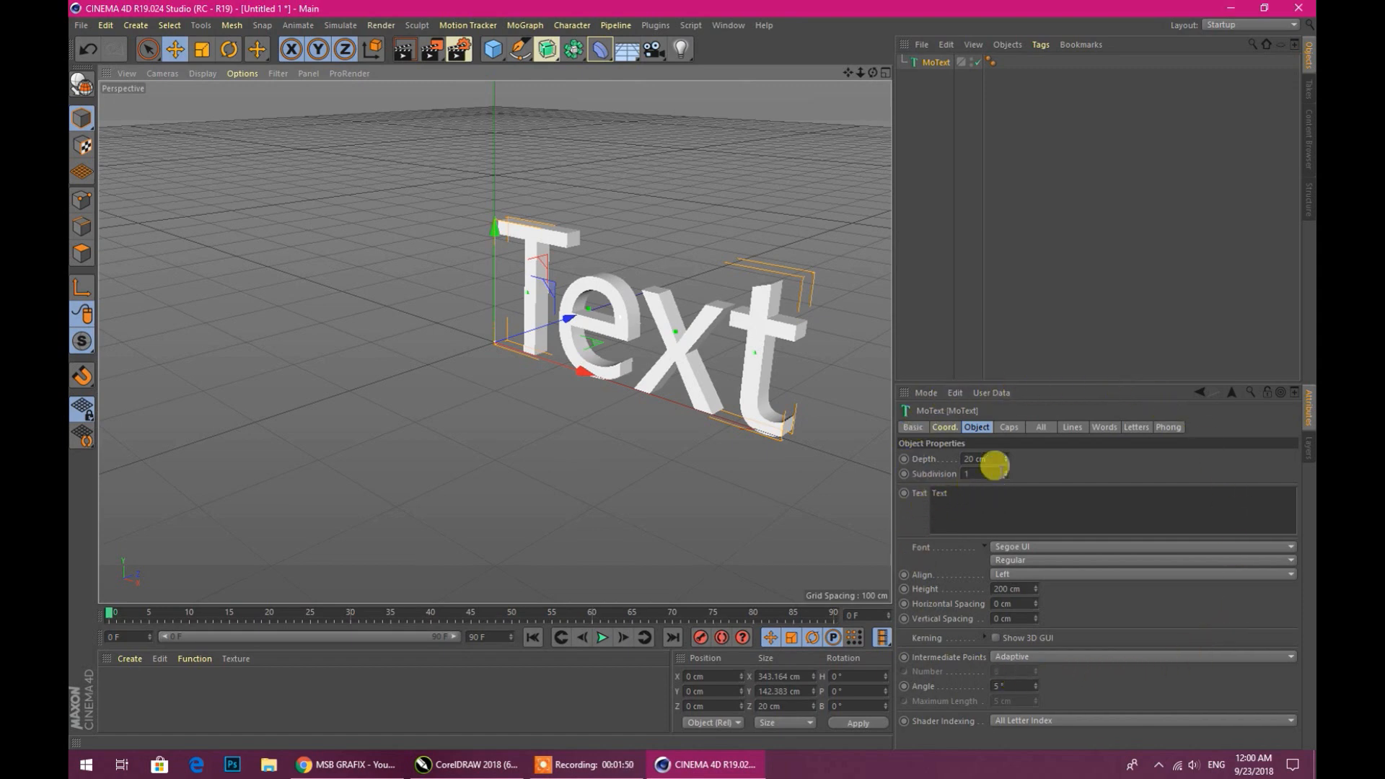
{"action": "double_click", "coordinate": [975, 493]}
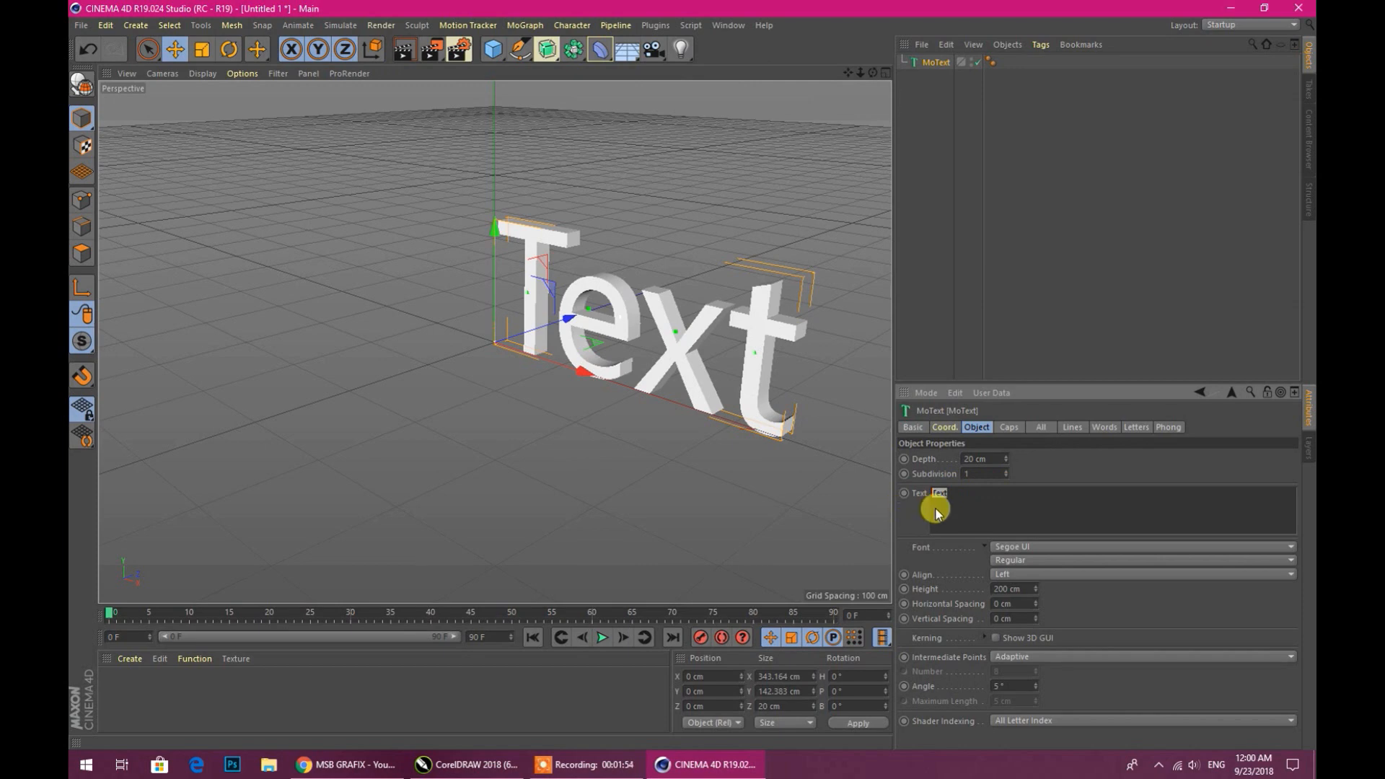
{"action": "type", "text": "MsB"}
Try the Renfrew font in Regular style on the MSB text.
{"action": "left_click", "coordinate": [1039, 550]}
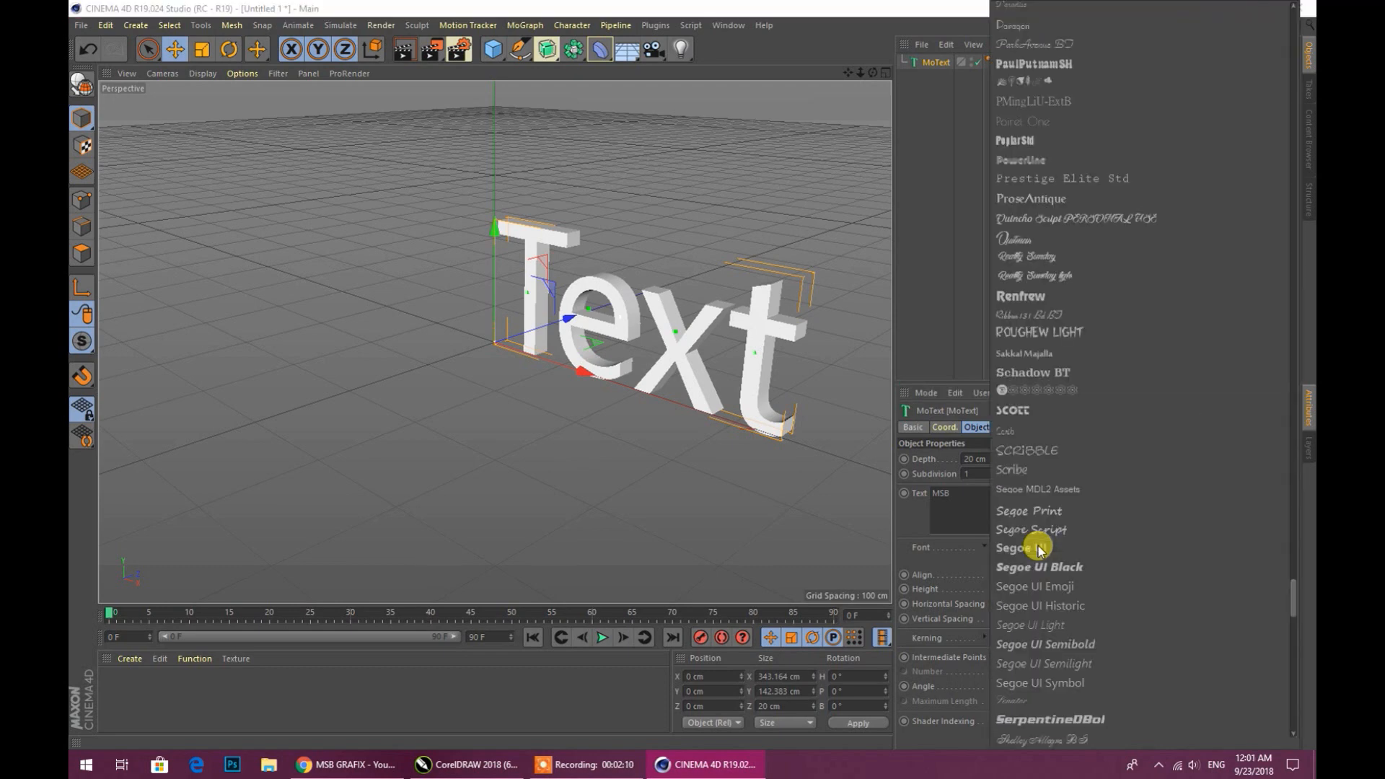
{"action": "left_click", "coordinate": [1039, 550]}
{"action": "left_click", "coordinate": [1039, 551]}
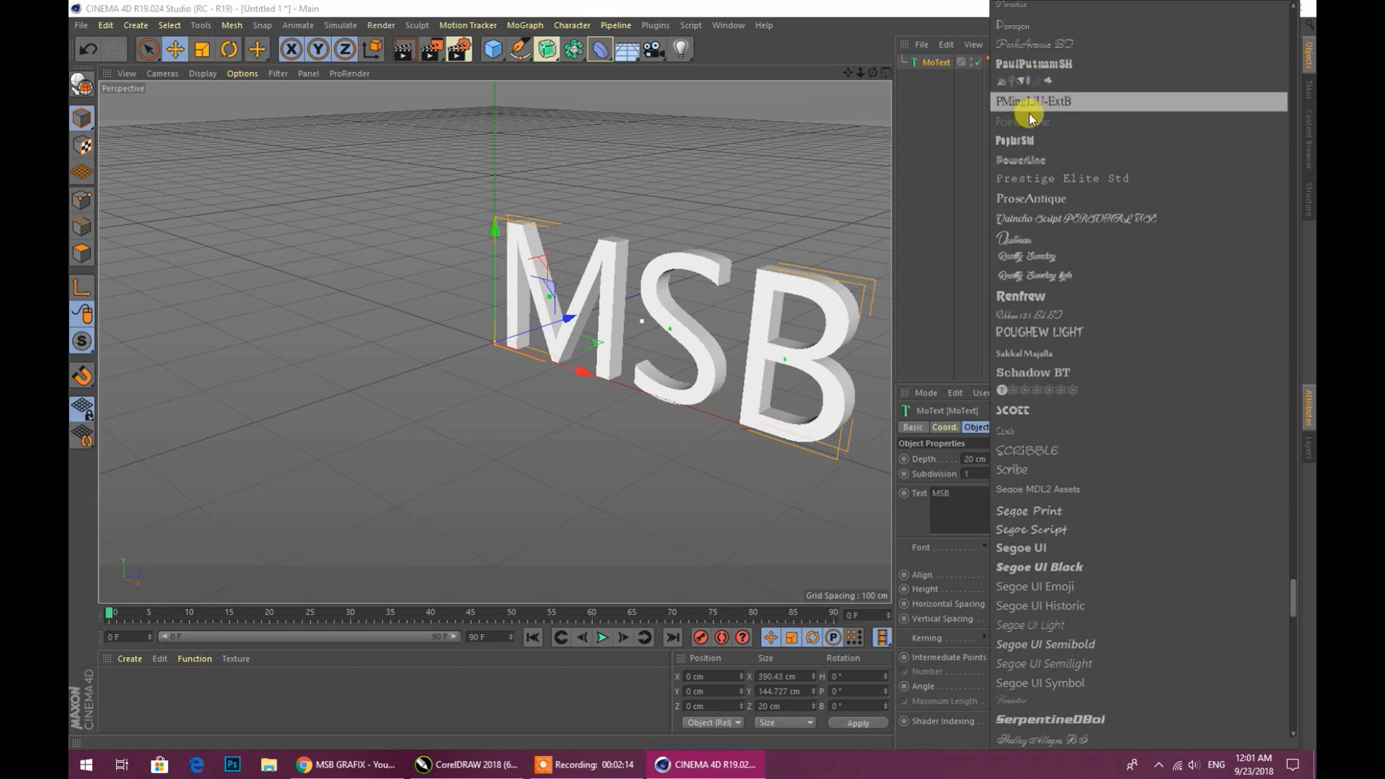
{"action": "left_click", "coordinate": [1026, 300]}
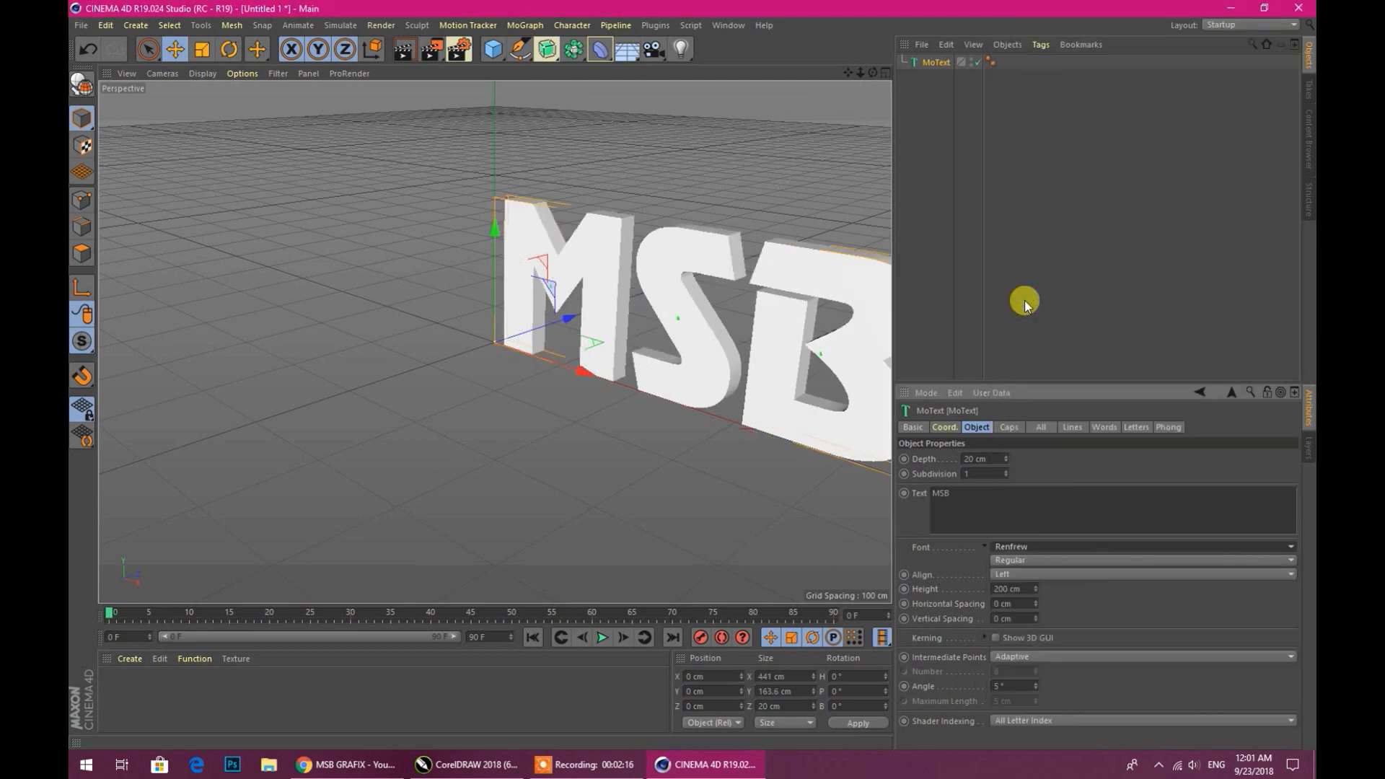
{"action": "left_click", "coordinate": [1008, 562]}
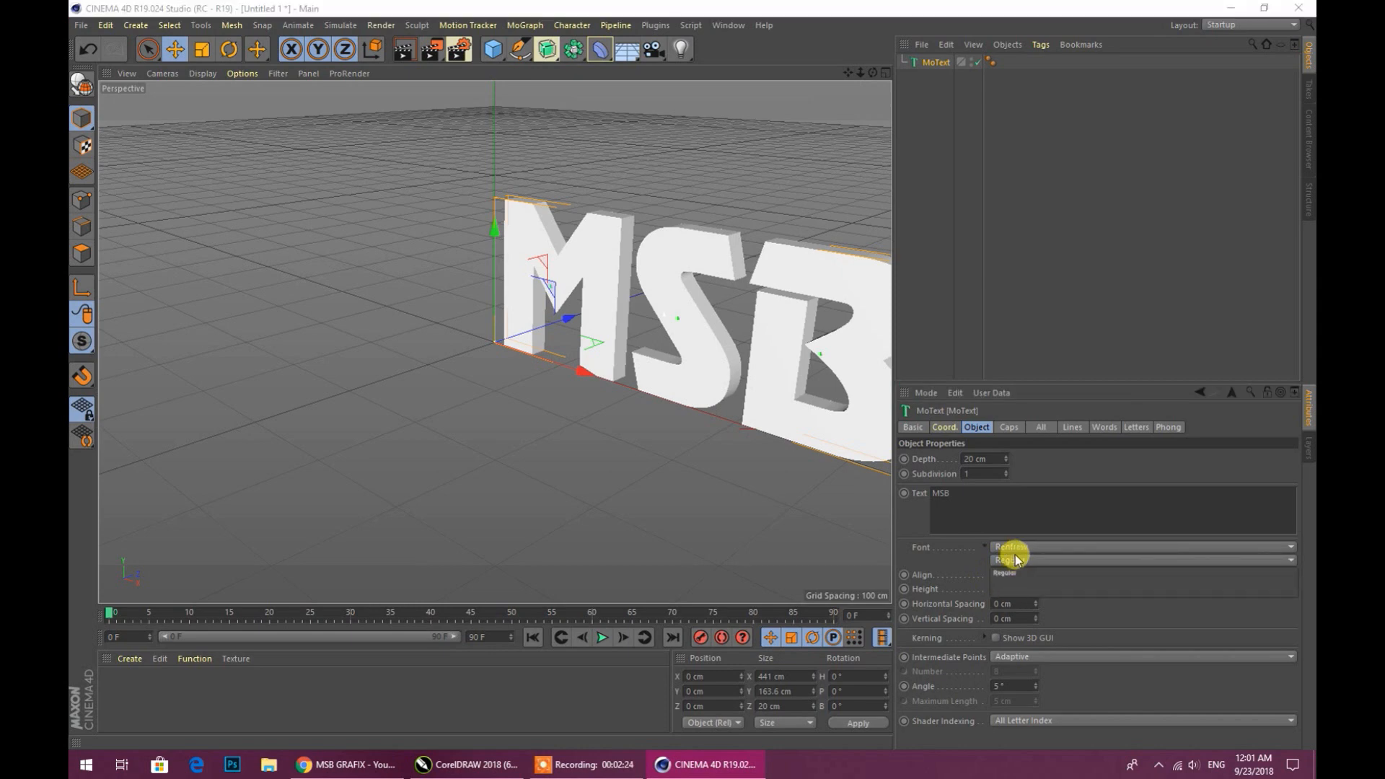
{"action": "left_click", "coordinate": [1016, 572]}
Set the font of the MSB text to Odin Rounded in Bold style.
{"action": "left_click", "coordinate": [1022, 548]}
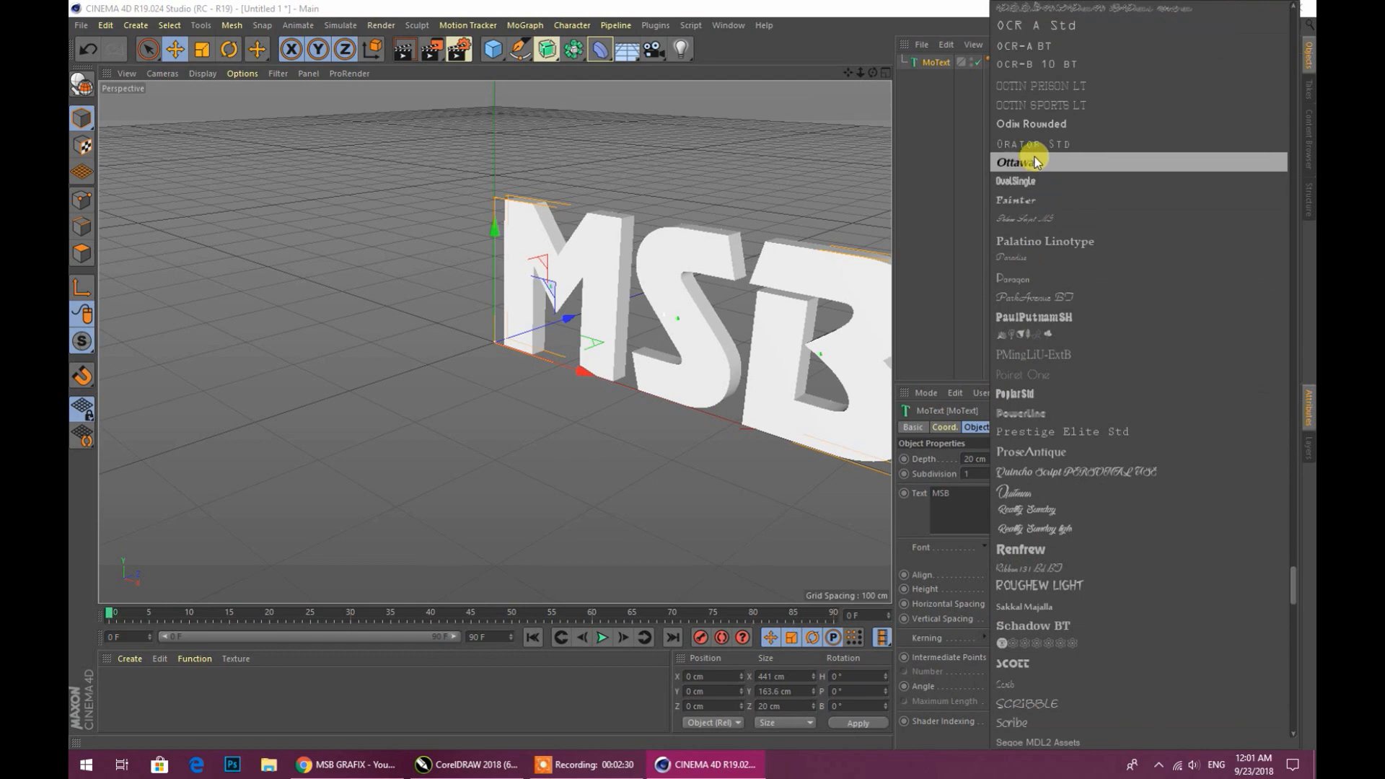
{"action": "left_click", "coordinate": [1018, 123]}
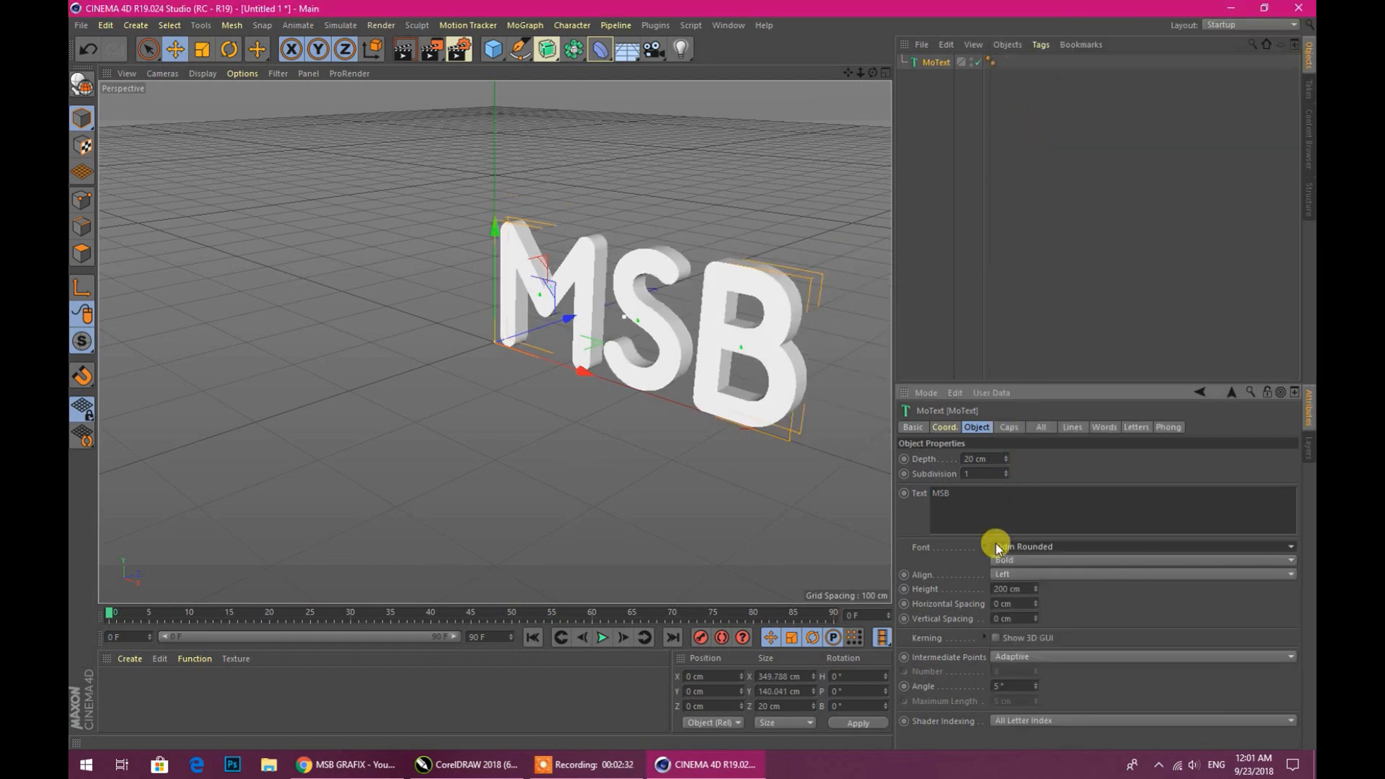
{"action": "left_click", "coordinate": [1009, 559]}
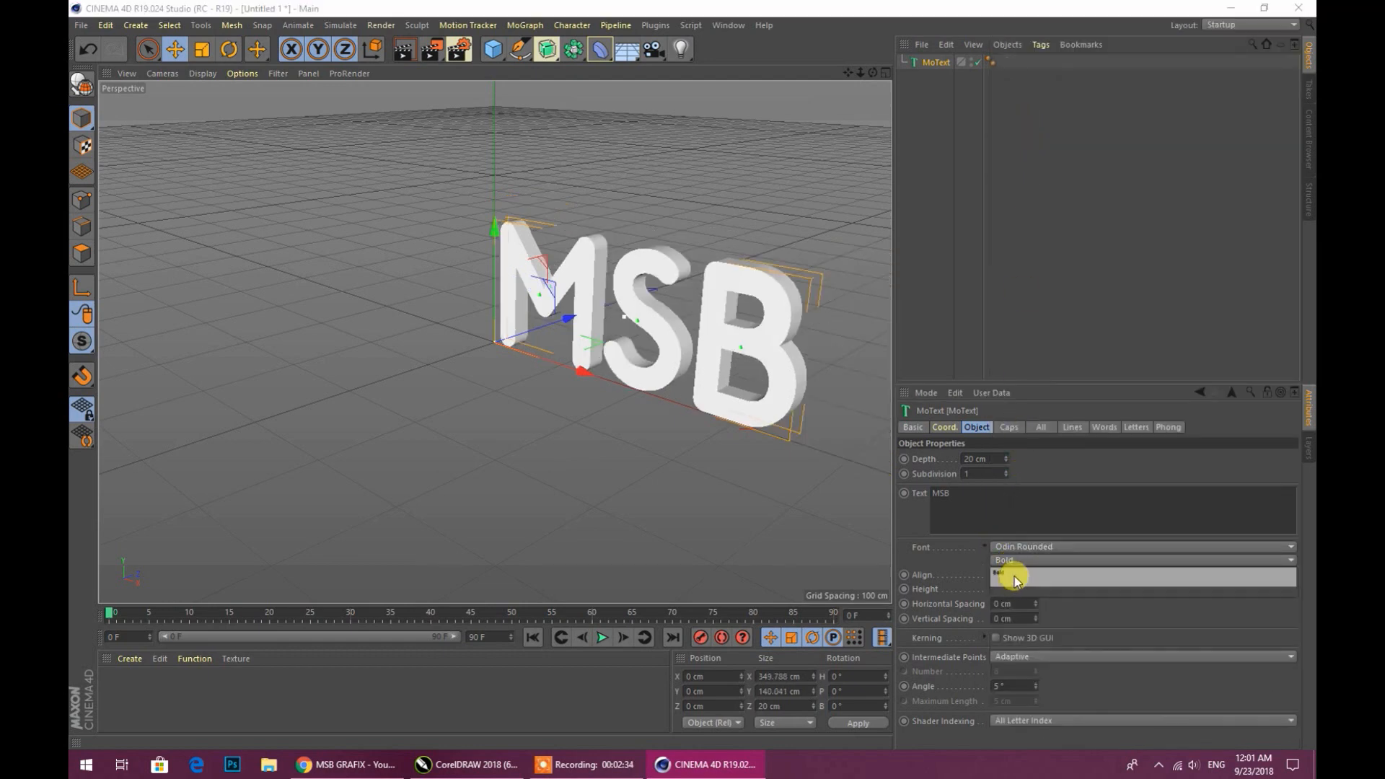
{"action": "left_click", "coordinate": [1011, 570]}
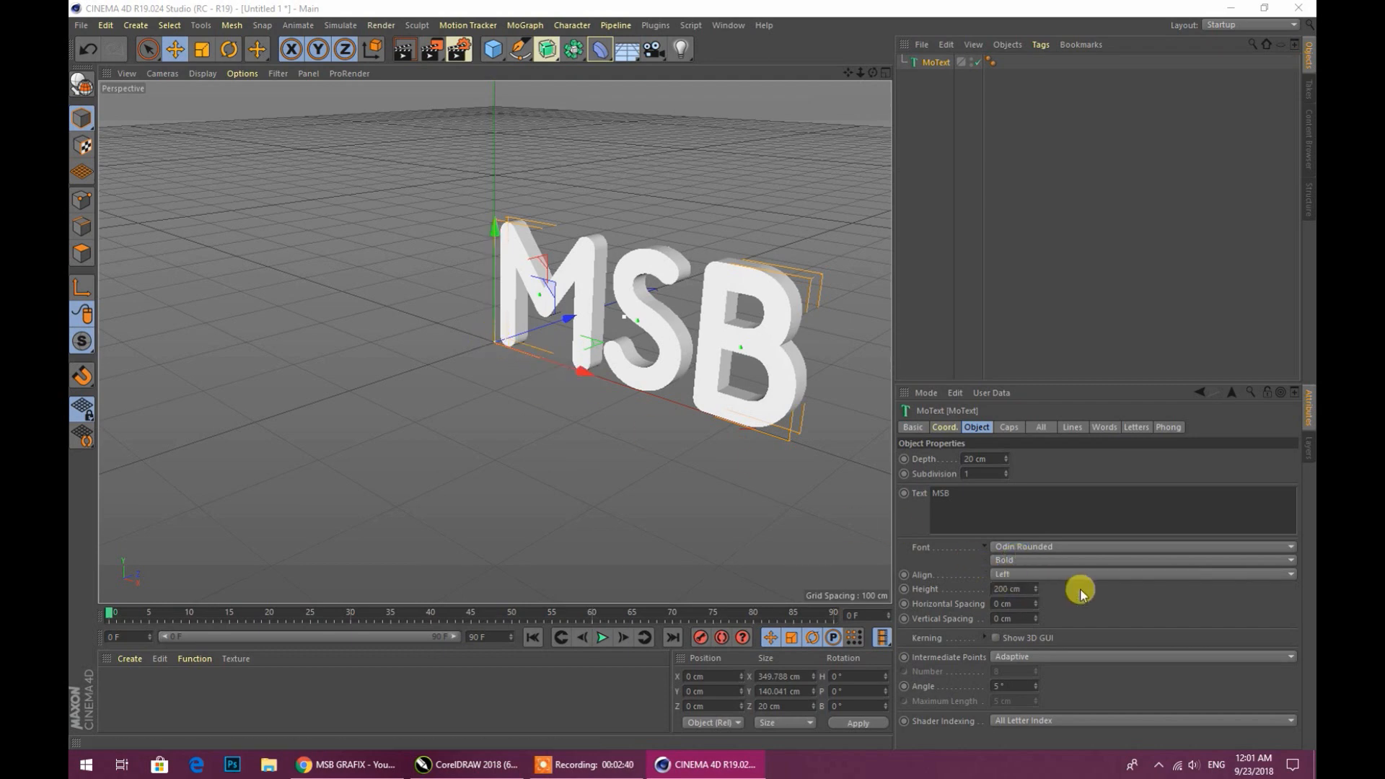
Set the alignment of the MSB text to Middle.
{"action": "left_click", "coordinate": [1016, 574]}
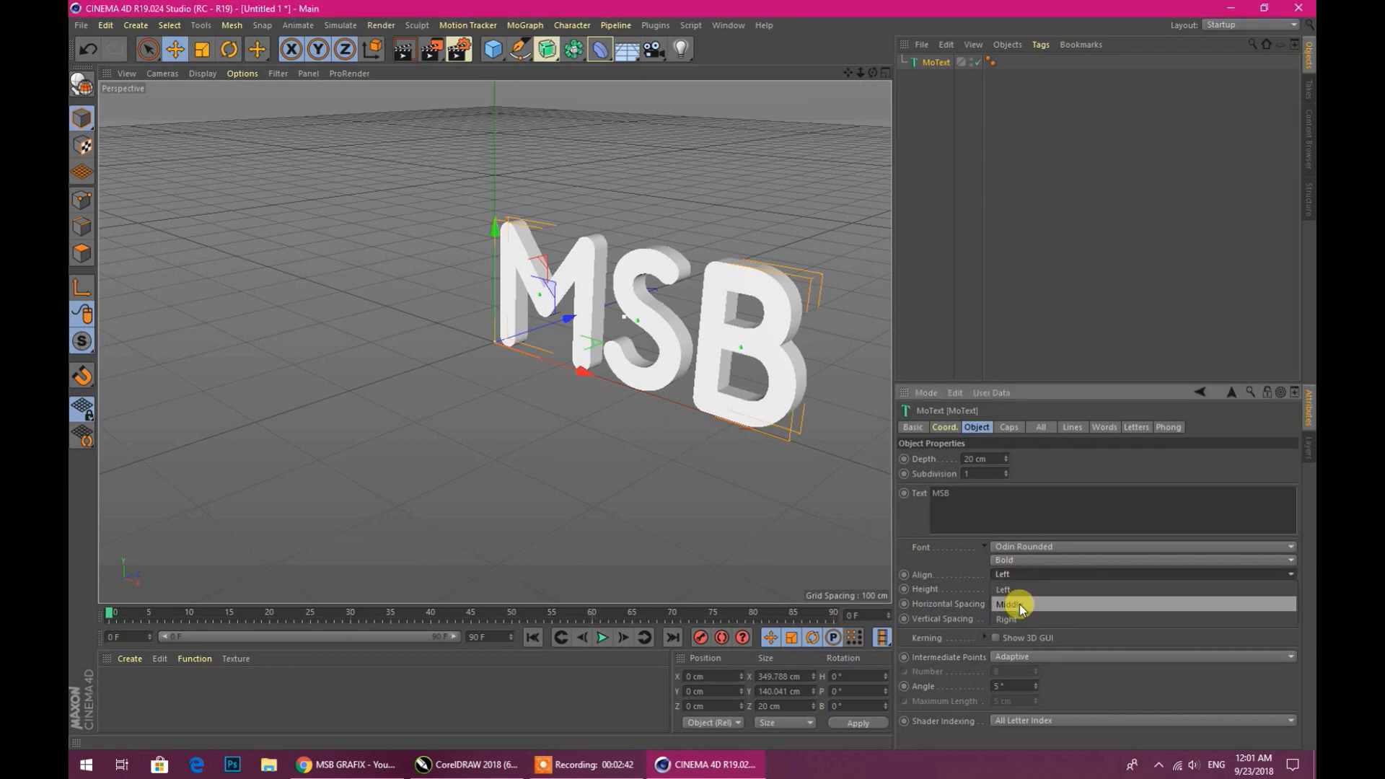
{"action": "left_click", "coordinate": [1018, 604]}
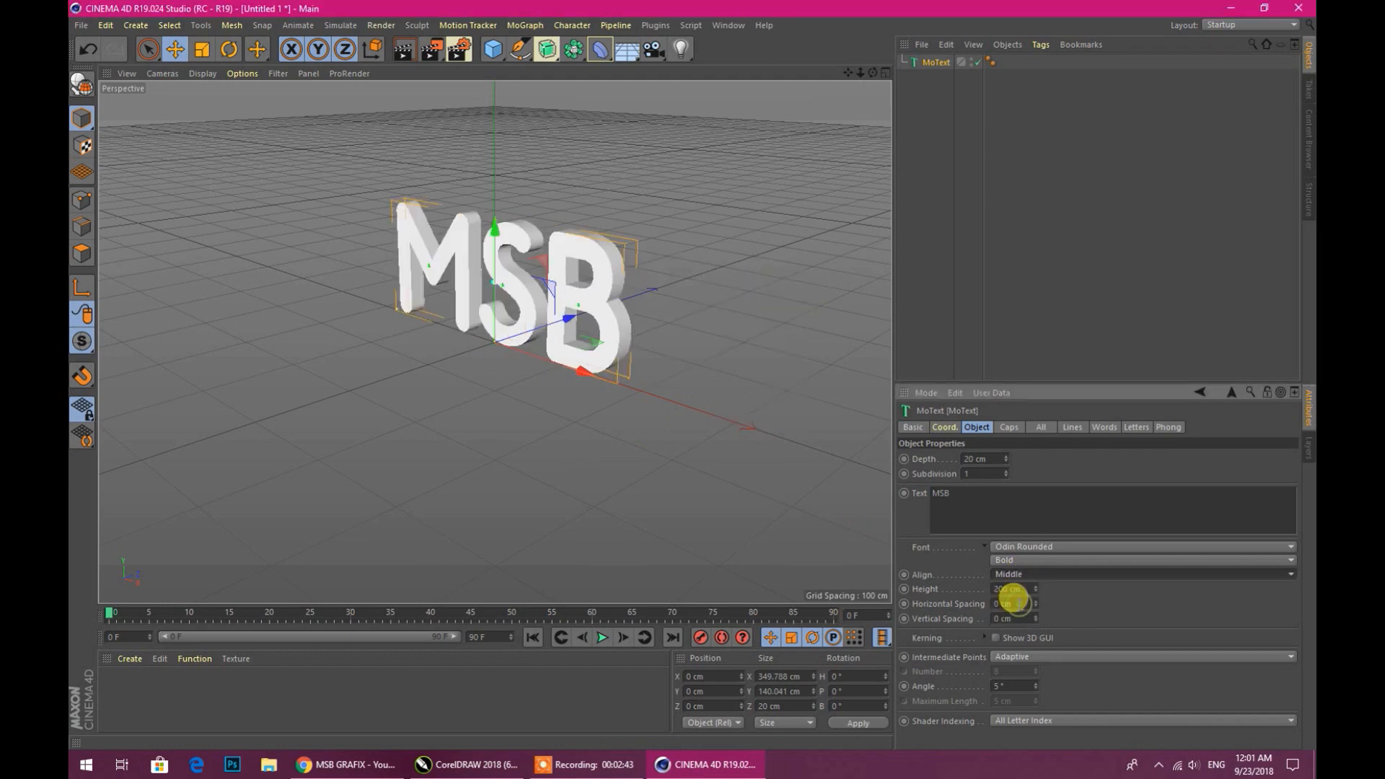
{"action": "left_click", "coordinate": [465, 358]}
{"action": "left_click", "coordinate": [506, 329]}
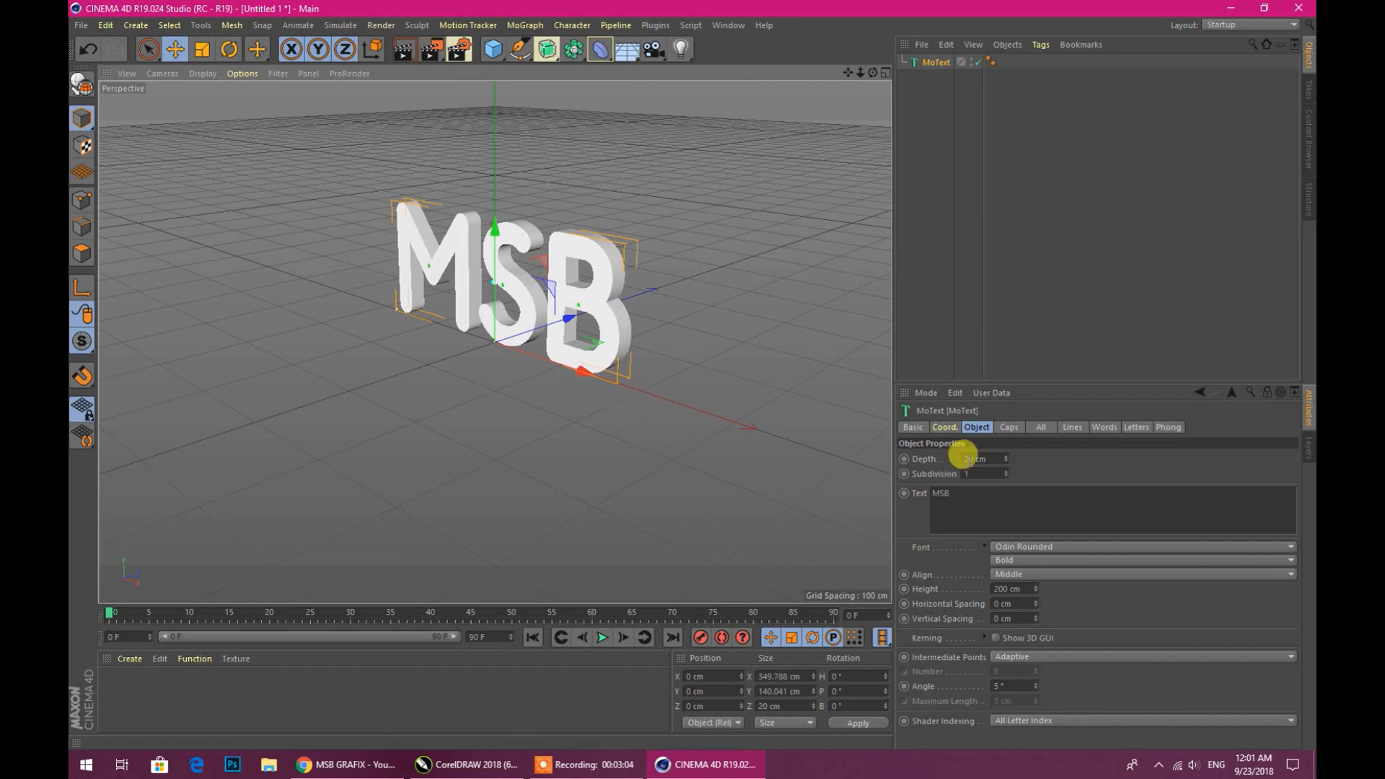
Try depths of 30 cm and 300 cm on the MSB text and return its depth to 20 cm.
{"action": "left_click", "coordinate": [975, 458]}
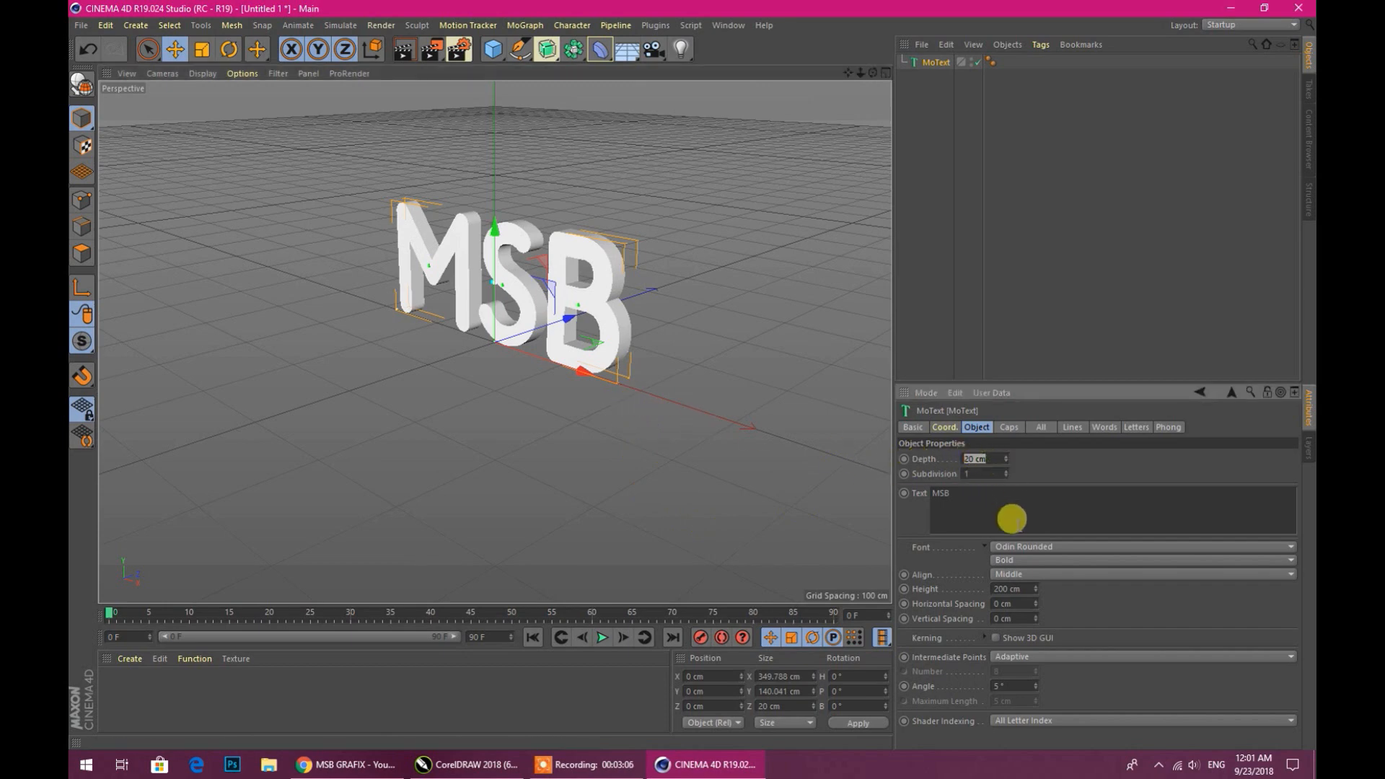
{"action": "type", "text": "30"}
{"action": "key", "text": "Return"}
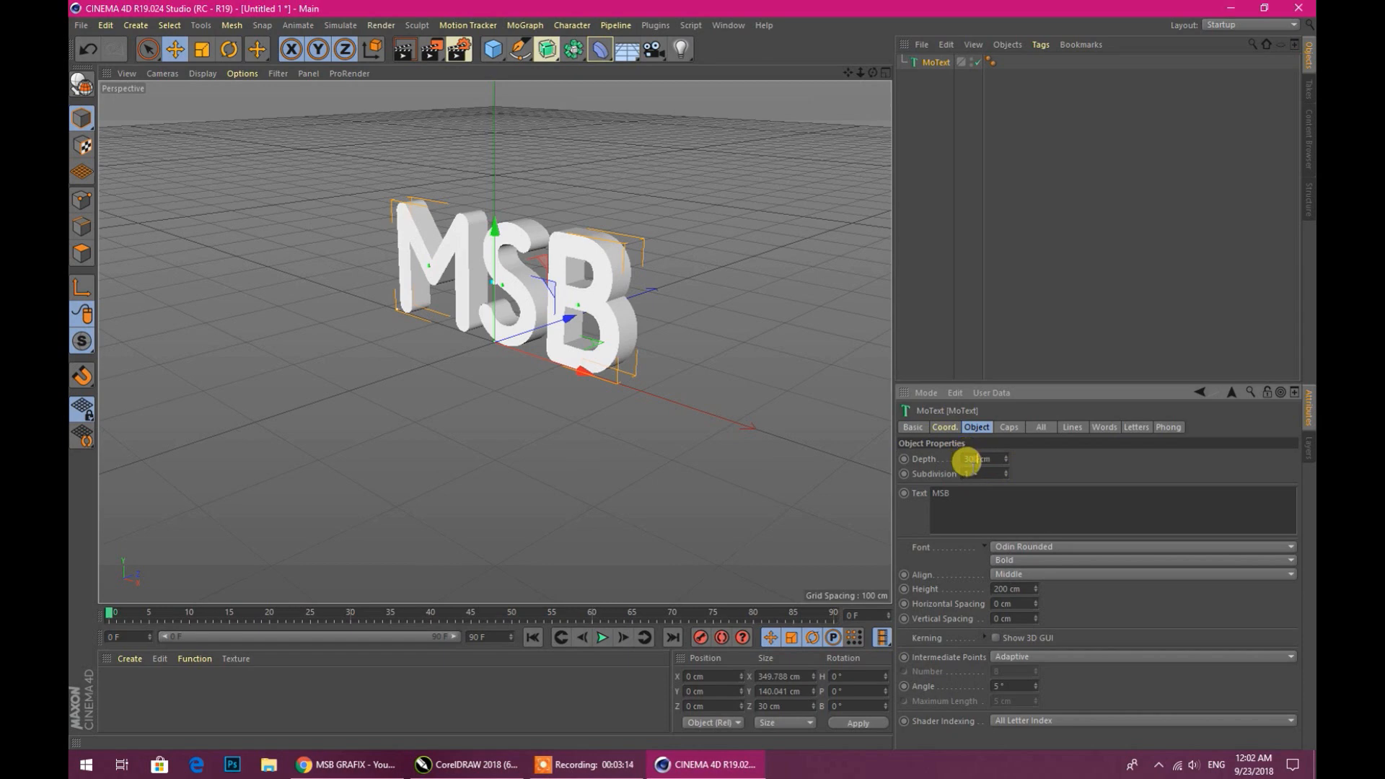
{"action": "key", "text": "Return"}
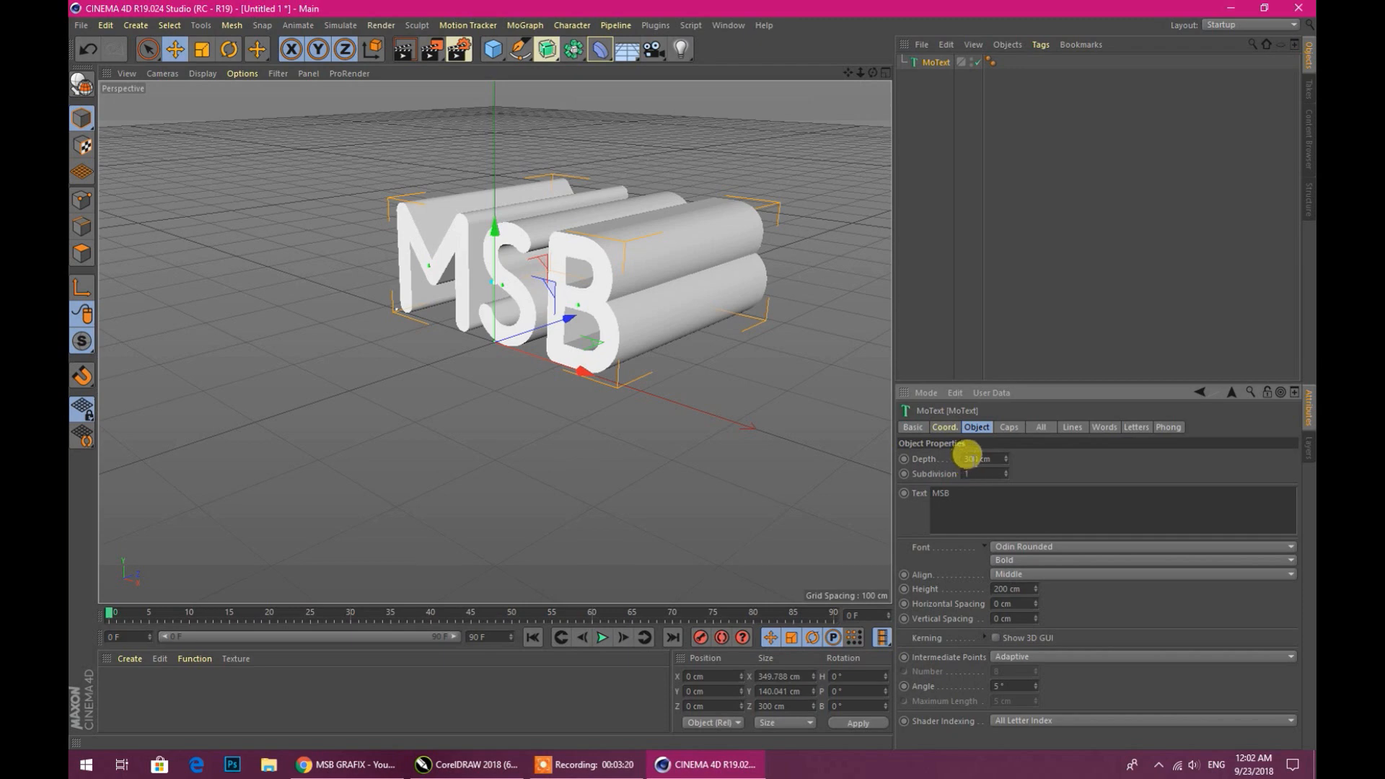
{"action": "double_click", "coordinate": [957, 454]}
{"action": "type", "text": "32"}
{"action": "key", "text": "Return"}
{"action": "double_click", "coordinate": [979, 459]}
{"action": "key", "text": "Return"}
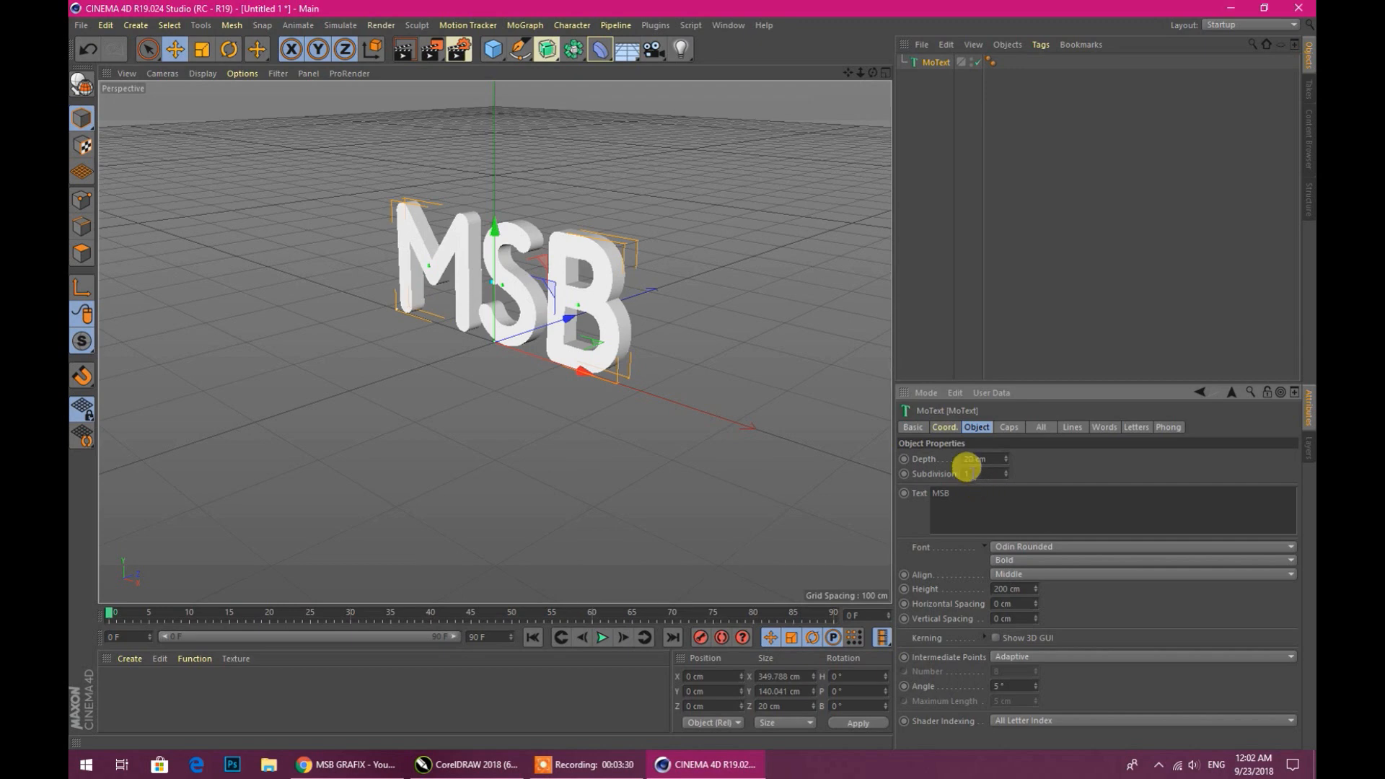
Try the MSB text without end faces by setting both its start and end caps to None.
{"action": "left_click", "coordinate": [1014, 427]}
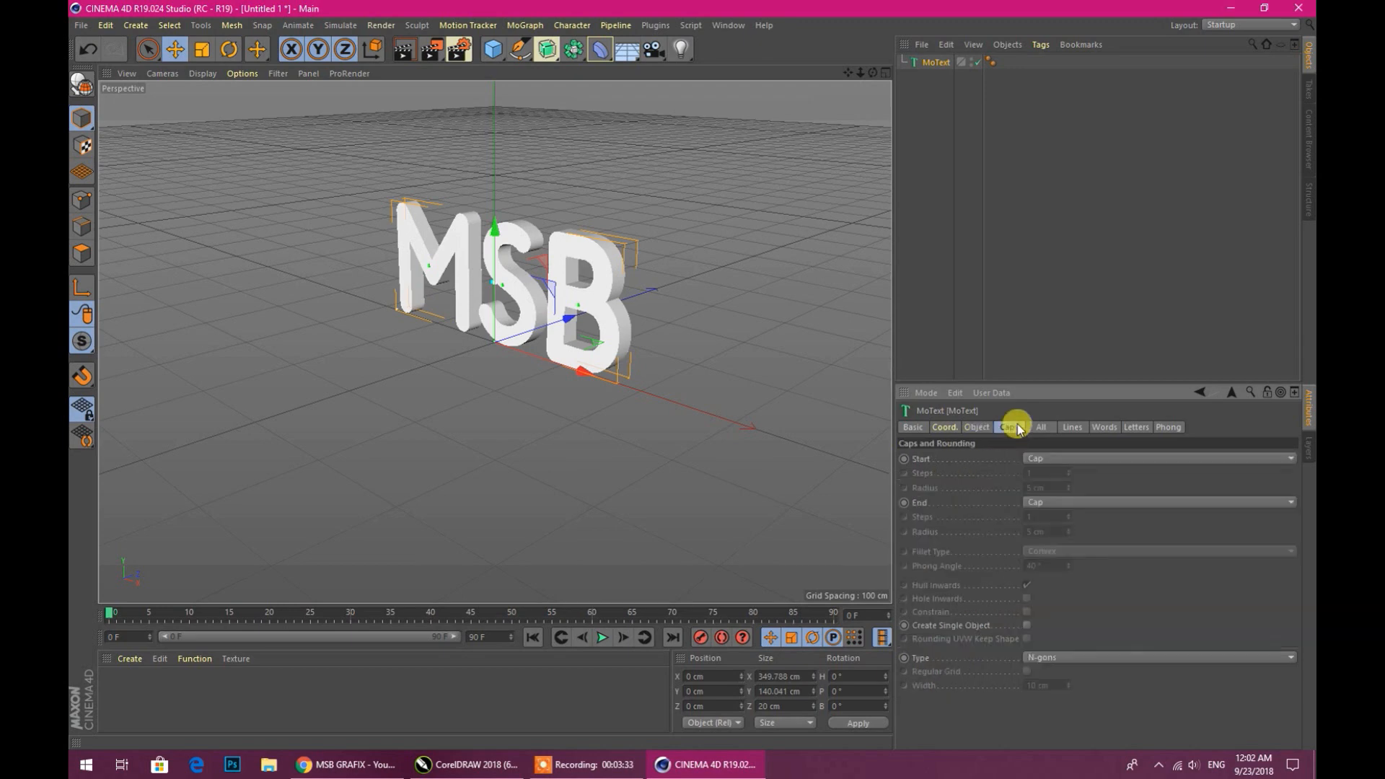
{"action": "left_click", "coordinate": [1053, 458]}
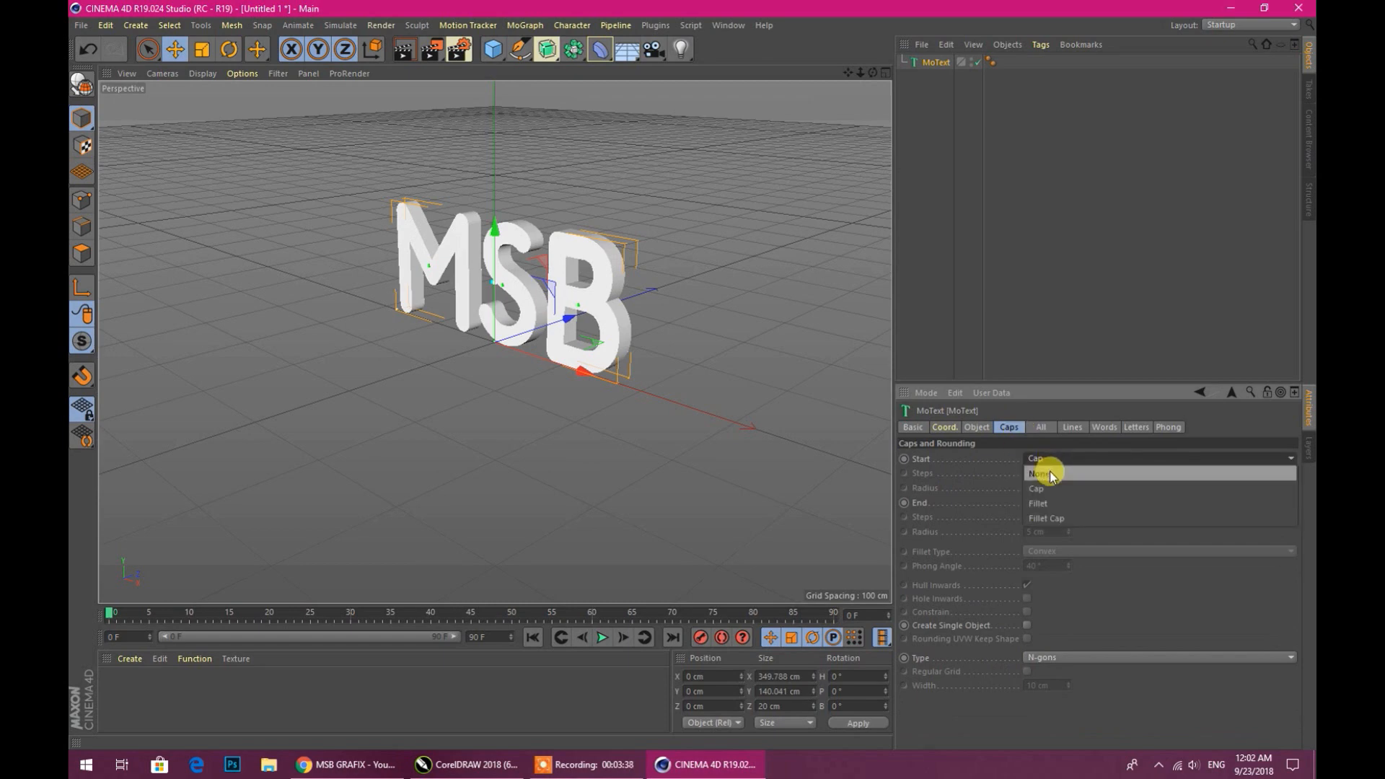
{"action": "left_click", "coordinate": [1049, 470]}
{"action": "left_click", "coordinate": [1046, 501]}
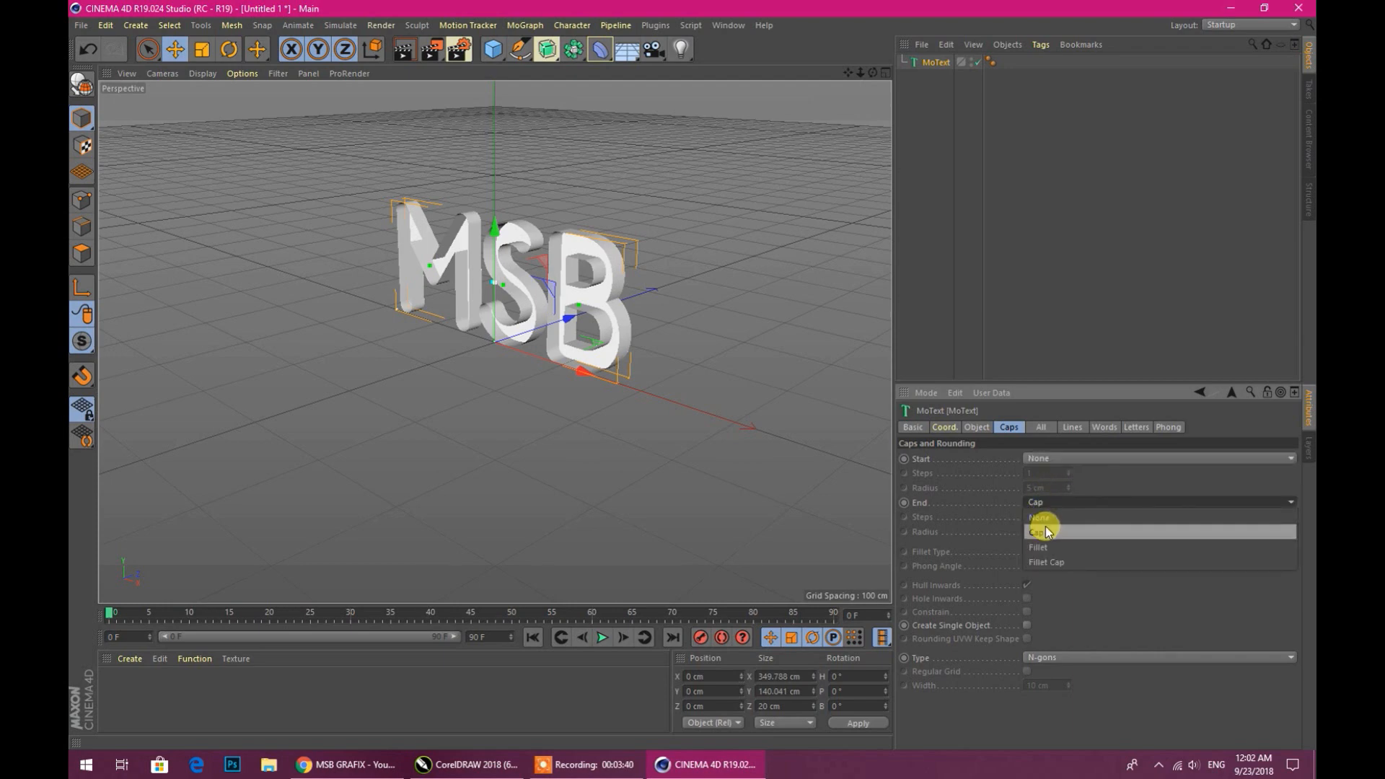
{"action": "left_click", "coordinate": [1046, 524]}
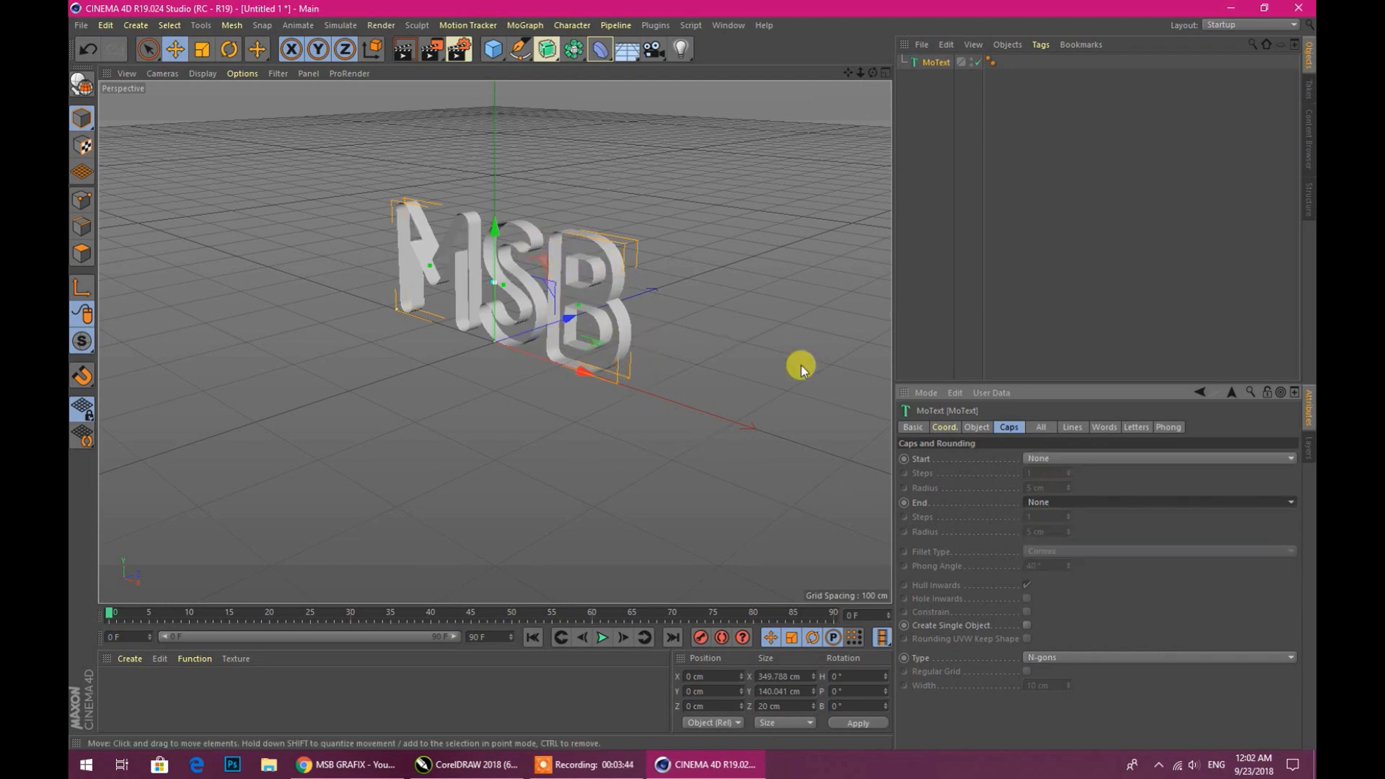
Set the start cap of the MSB text to Cap.
{"action": "left_click", "coordinate": [1045, 458]}
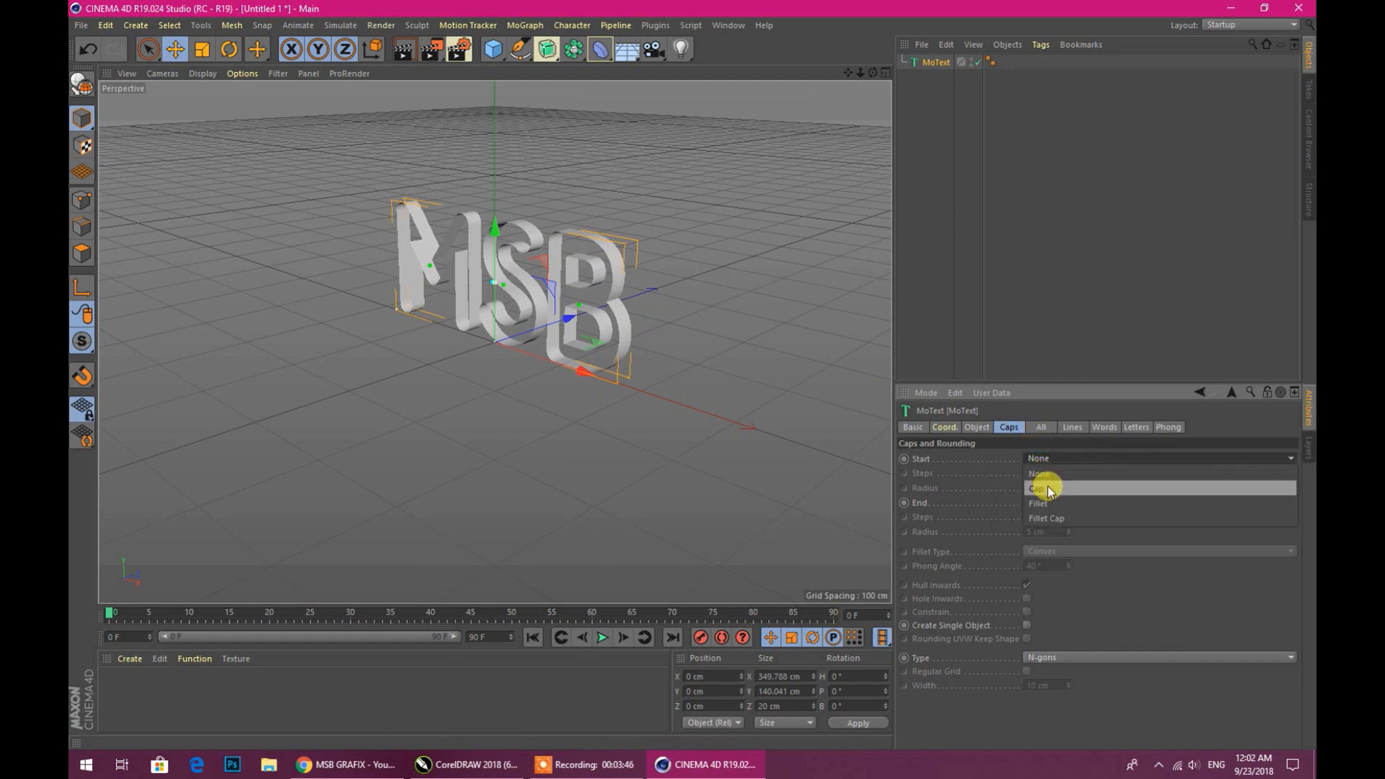
{"action": "left_click", "coordinate": [1047, 488]}
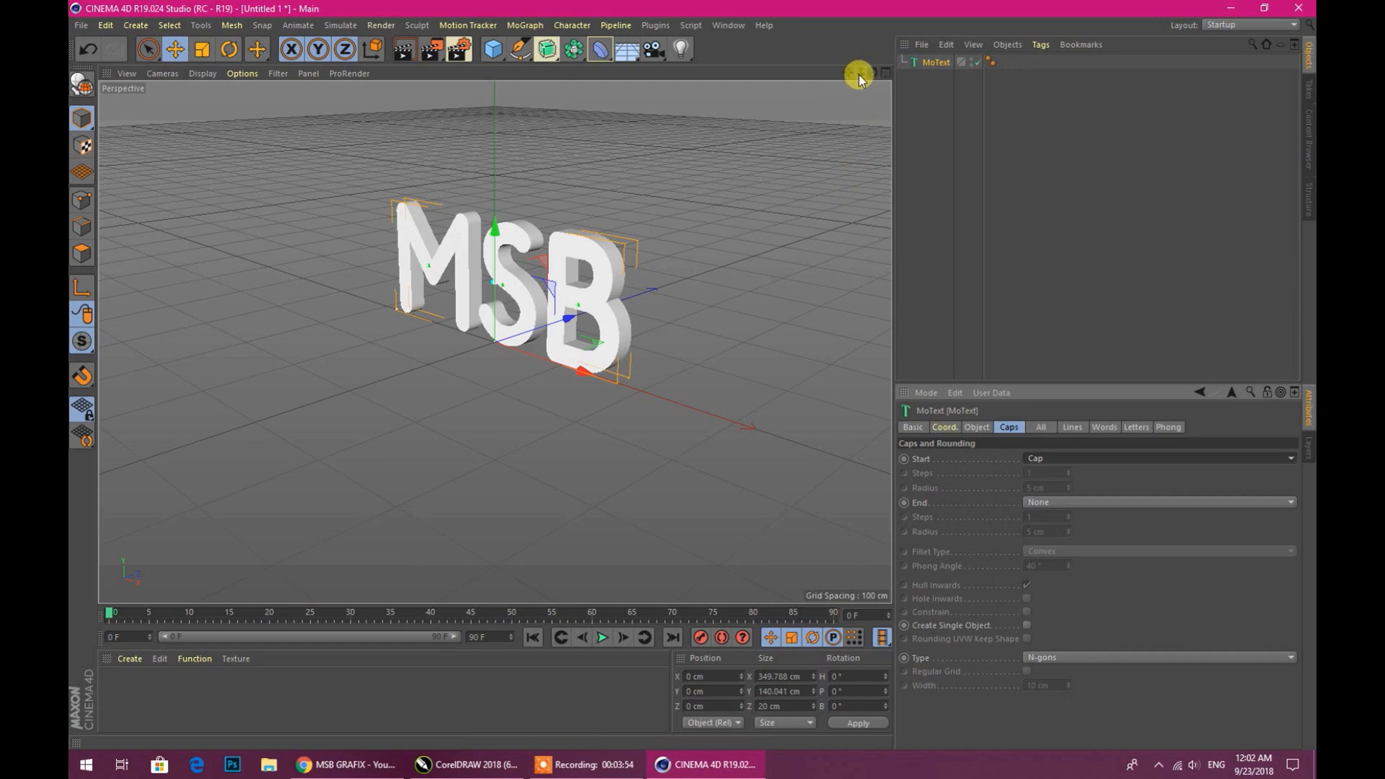
{"action": "left_click_drag", "start_coordinate": [871, 73], "coordinate": [822, 96]}
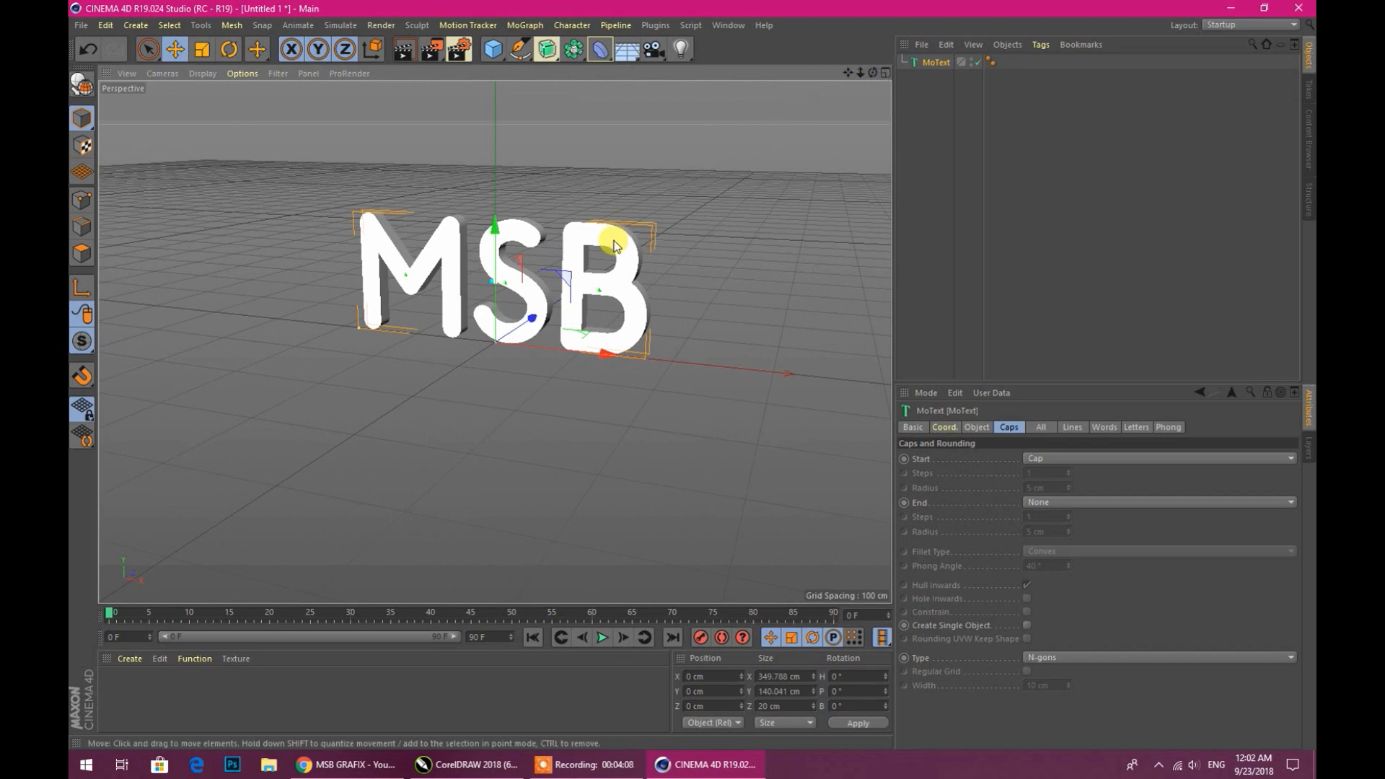
{"action": "scroll", "coordinate": [614, 245], "scroll_direction": "up", "scroll_amount": 4}
{"action": "scroll", "coordinate": [408, 283], "scroll_direction": "up", "scroll_amount": 2}
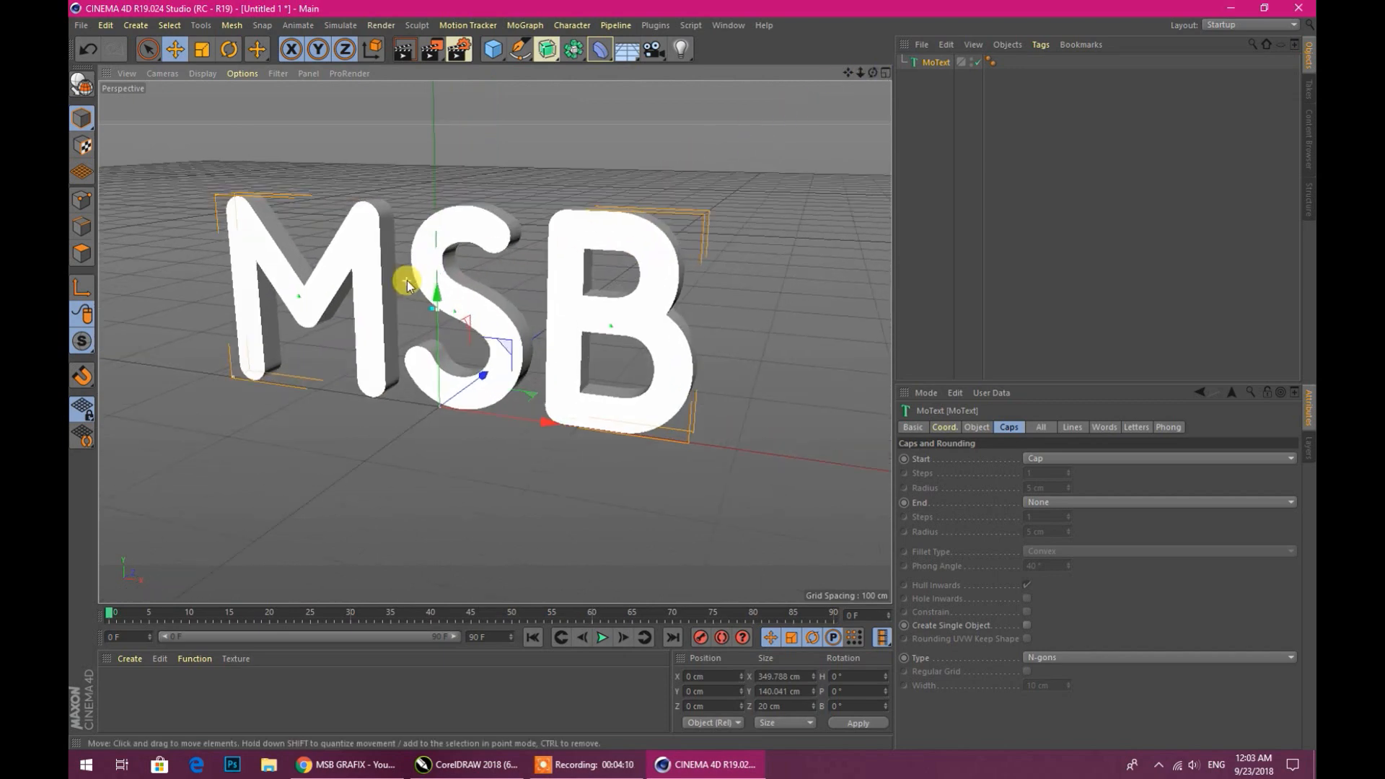
{"action": "scroll", "coordinate": [407, 283], "scroll_direction": "down", "scroll_amount": 3}
{"action": "scroll", "coordinate": [408, 285], "scroll_direction": "up", "scroll_amount": 4}
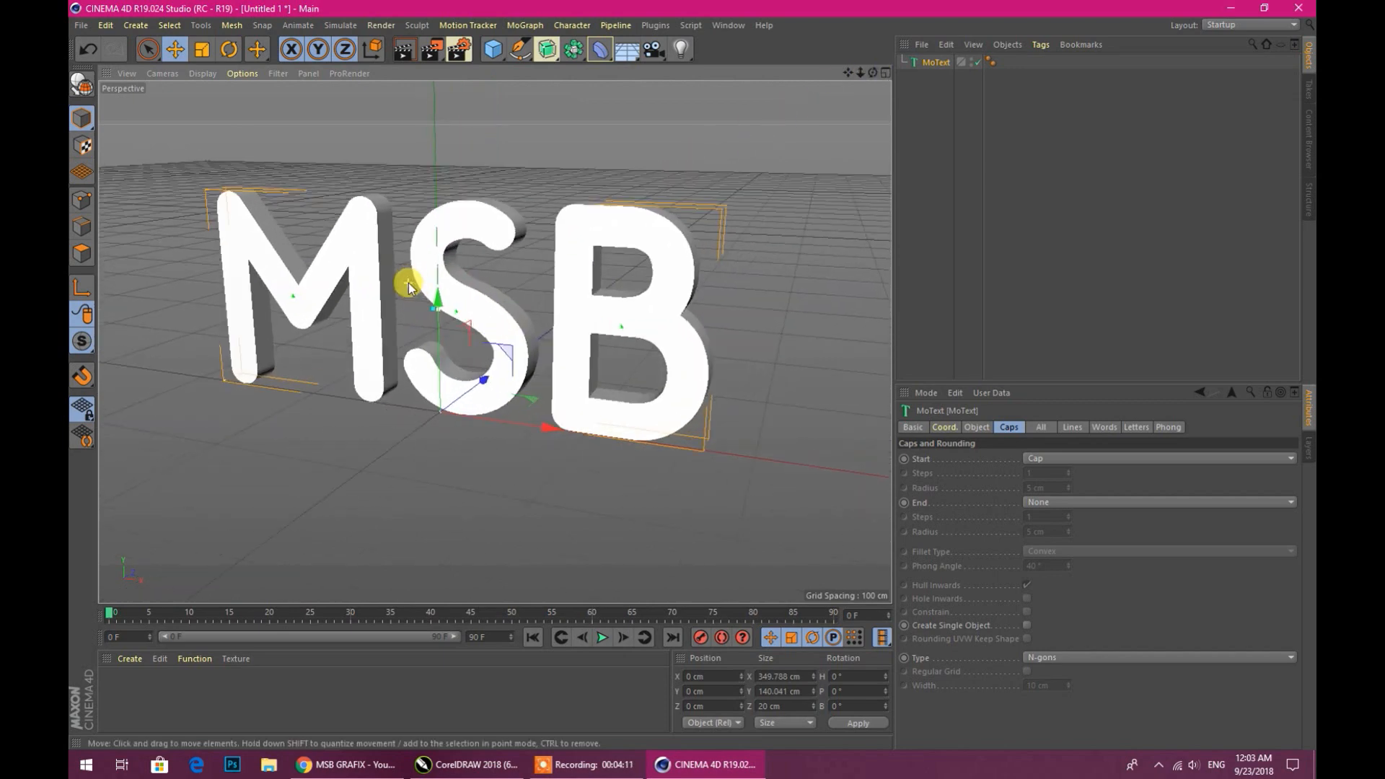
{"action": "left_click", "coordinate": [872, 74]}
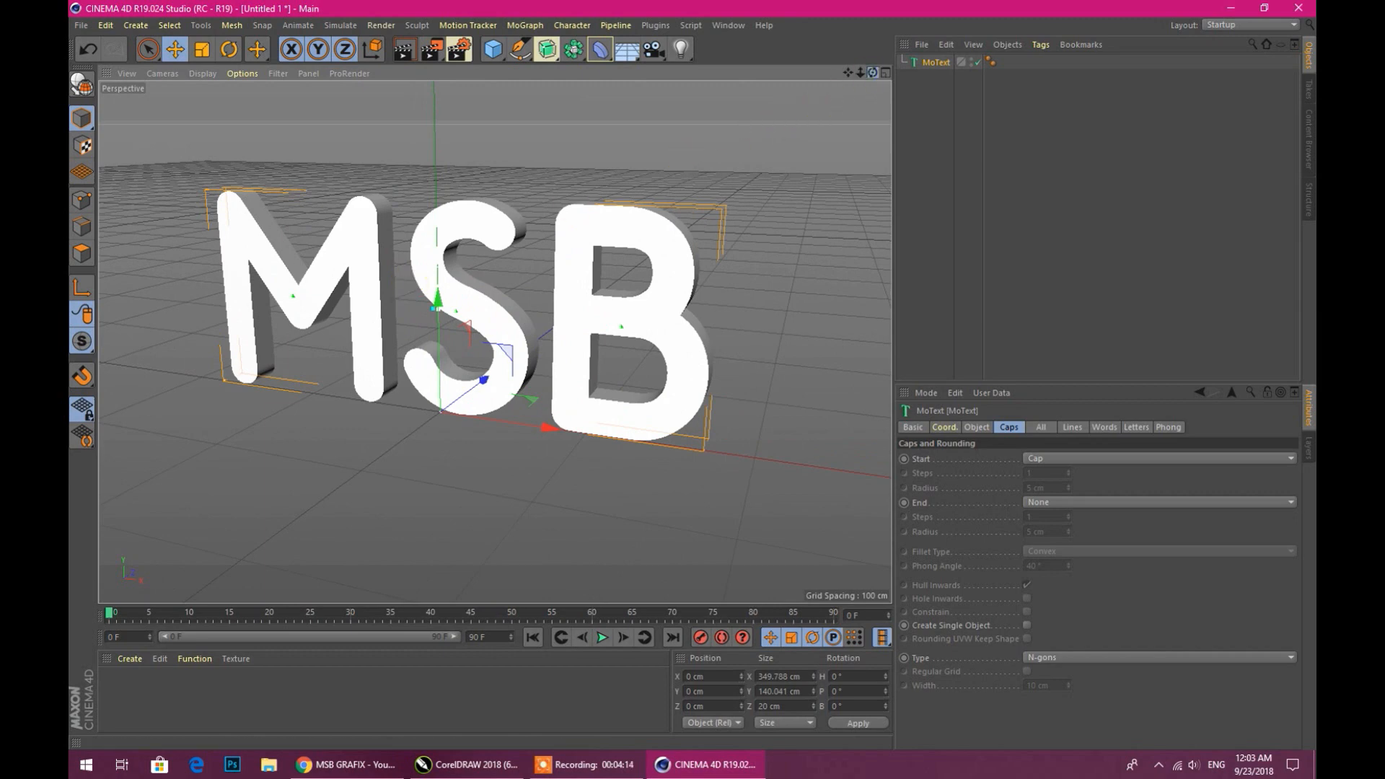
{"action": "mouse_move", "coordinate": [872, 73]}
{"action": "left_mouse_down"}
{"action": "mouse_move", "coordinate": [606, 81]}
{"action": "mouse_move", "coordinate": [871, 82]}
{"action": "left_mouse_up"}
Set the end cap of the MSB text to Cap.
{"action": "left_click", "coordinate": [1045, 502]}
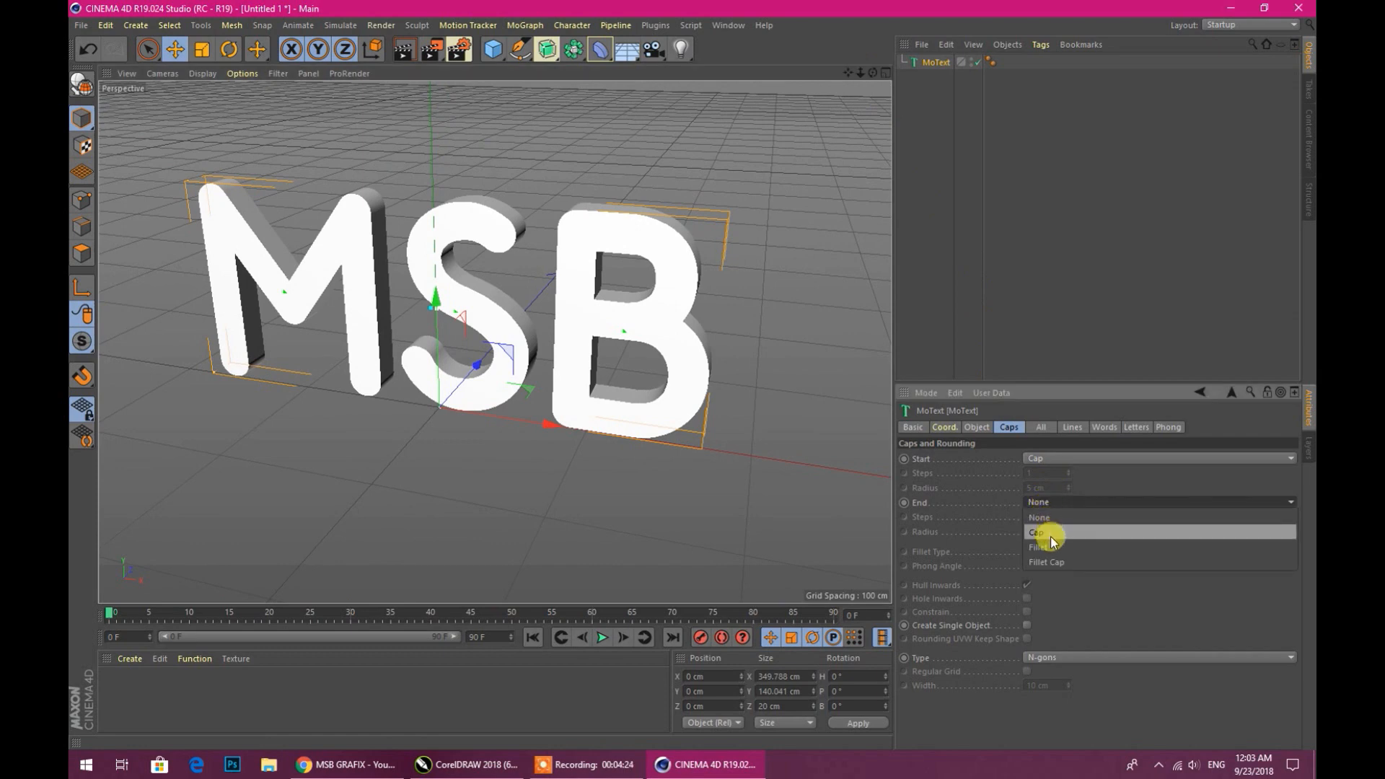
{"action": "left_click", "coordinate": [1051, 535]}
{"action": "left_click_drag", "start_coordinate": [873, 72], "coordinate": [829, 83]}
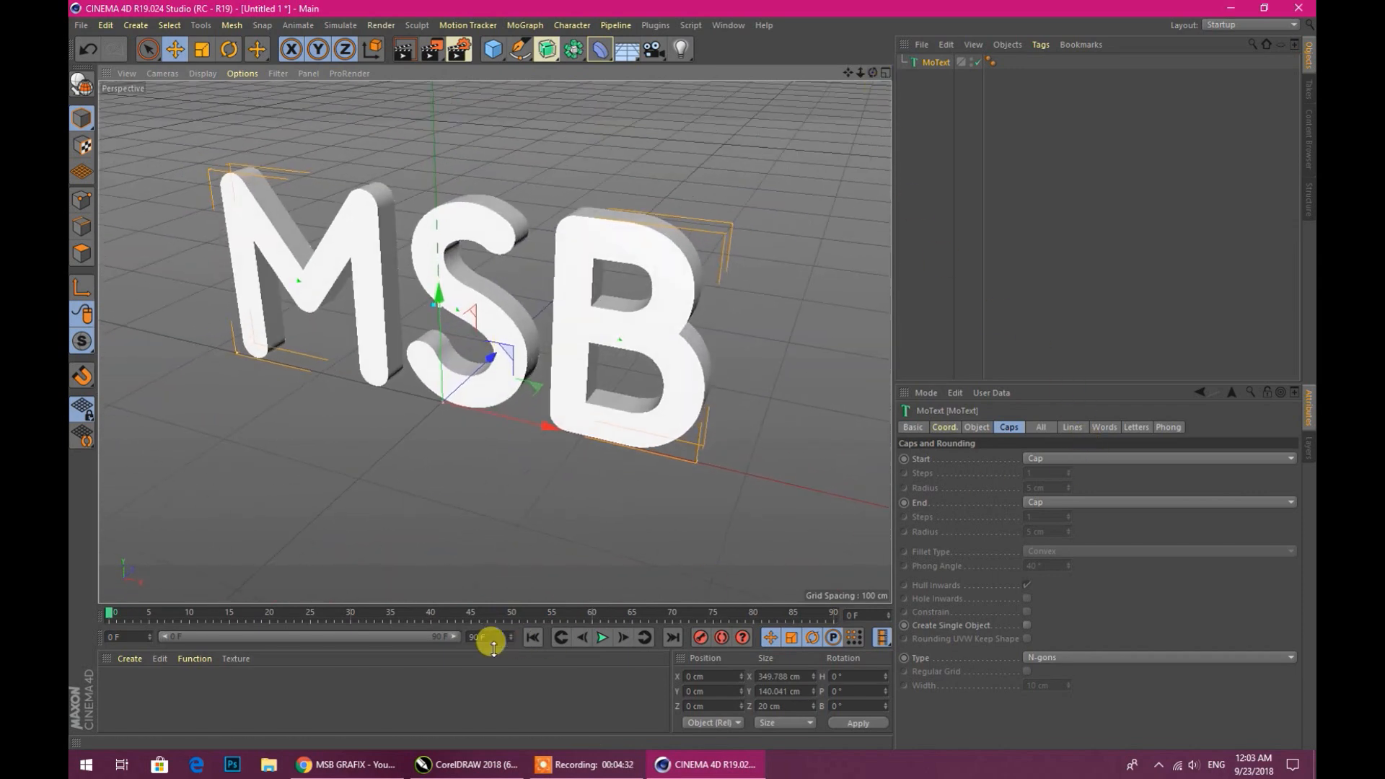
Create a new material and set its color to magenta with hue 309°, saturation 100% and value 100%.
{"action": "left_click", "coordinate": [125, 659]}
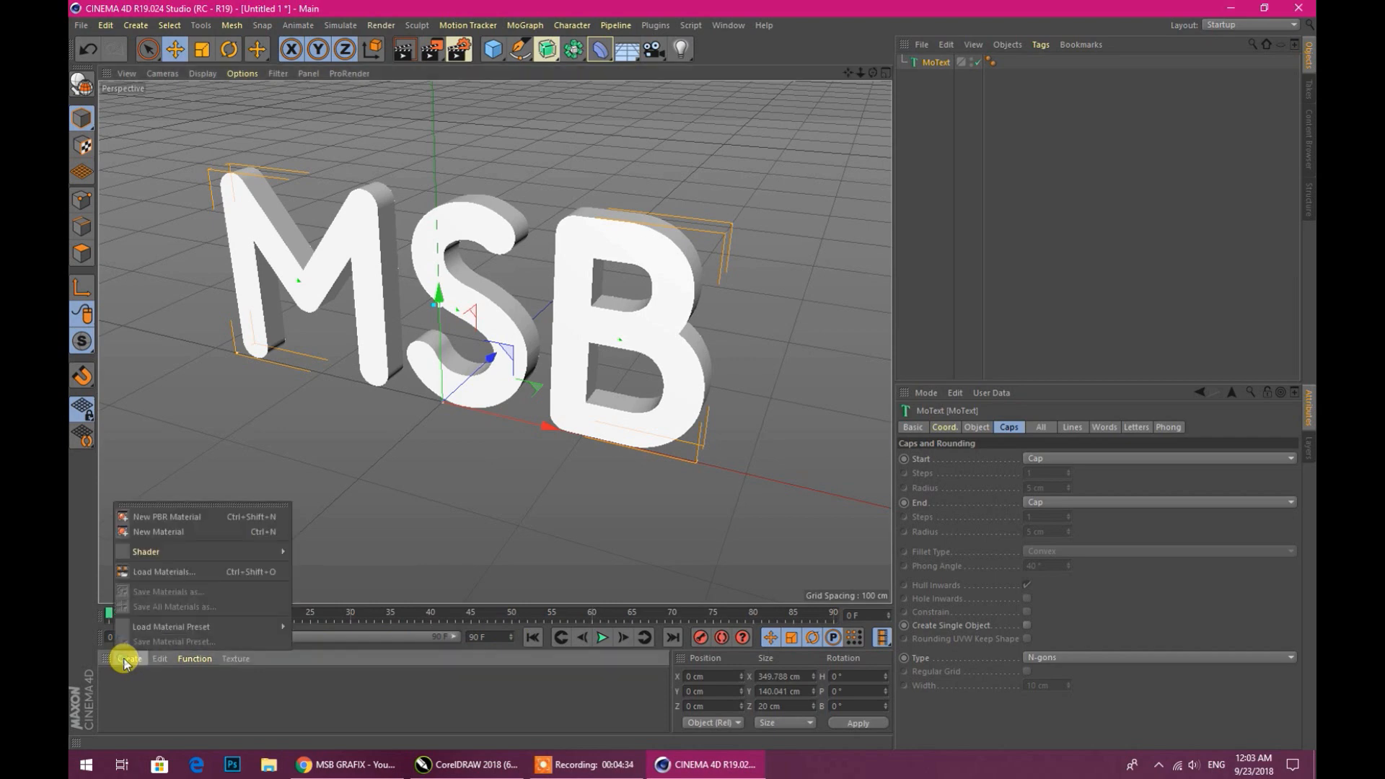
{"action": "left_click", "coordinate": [151, 541]}
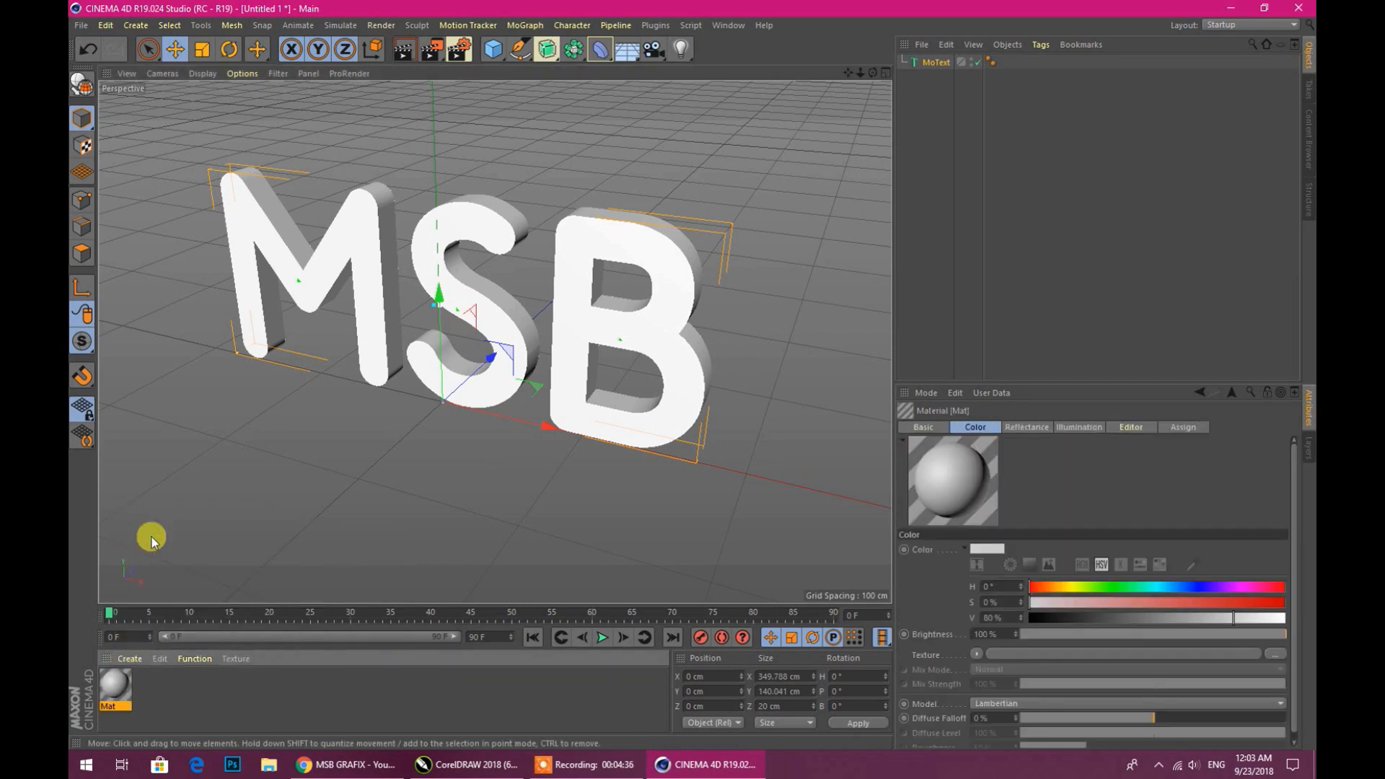
{"action": "double_click", "coordinate": [118, 687]}
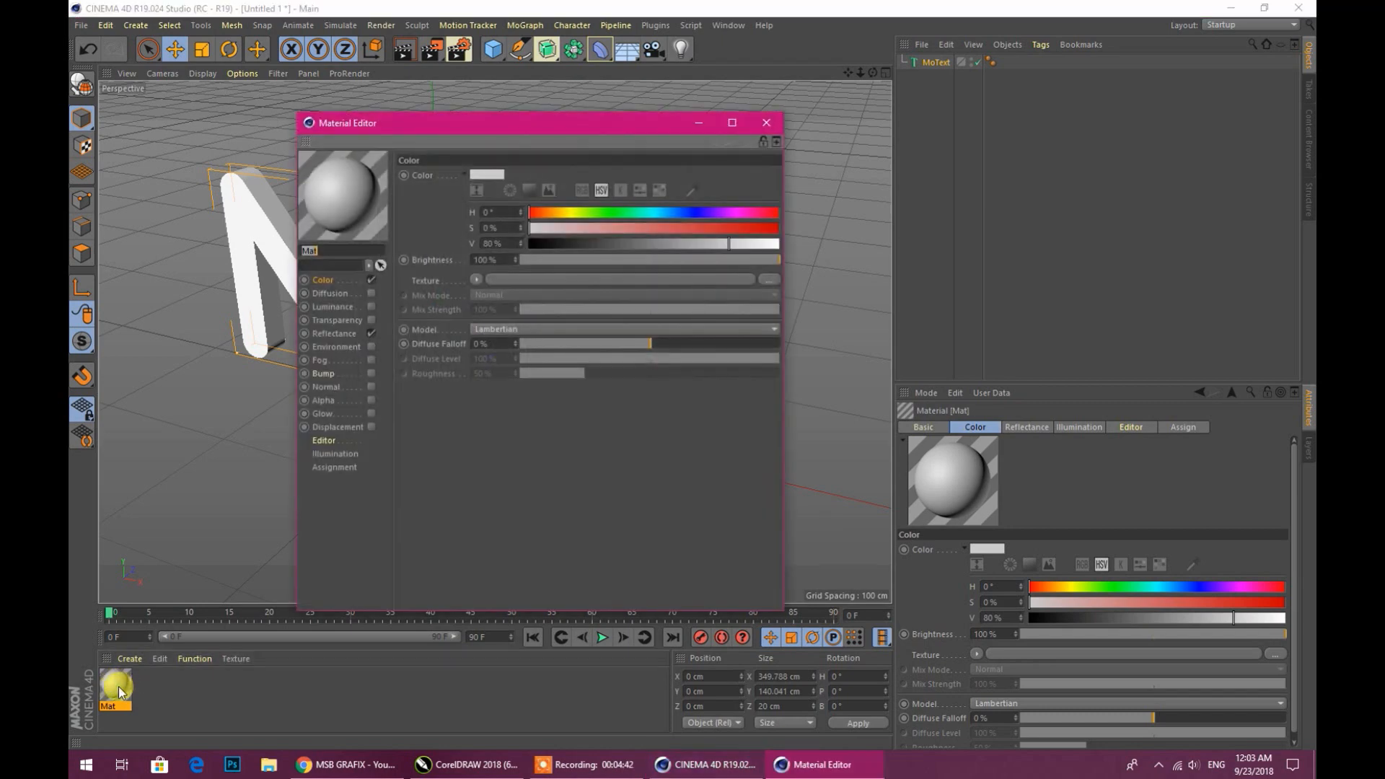
{"action": "left_click", "coordinate": [321, 286]}
{"action": "left_click", "coordinate": [743, 214]}
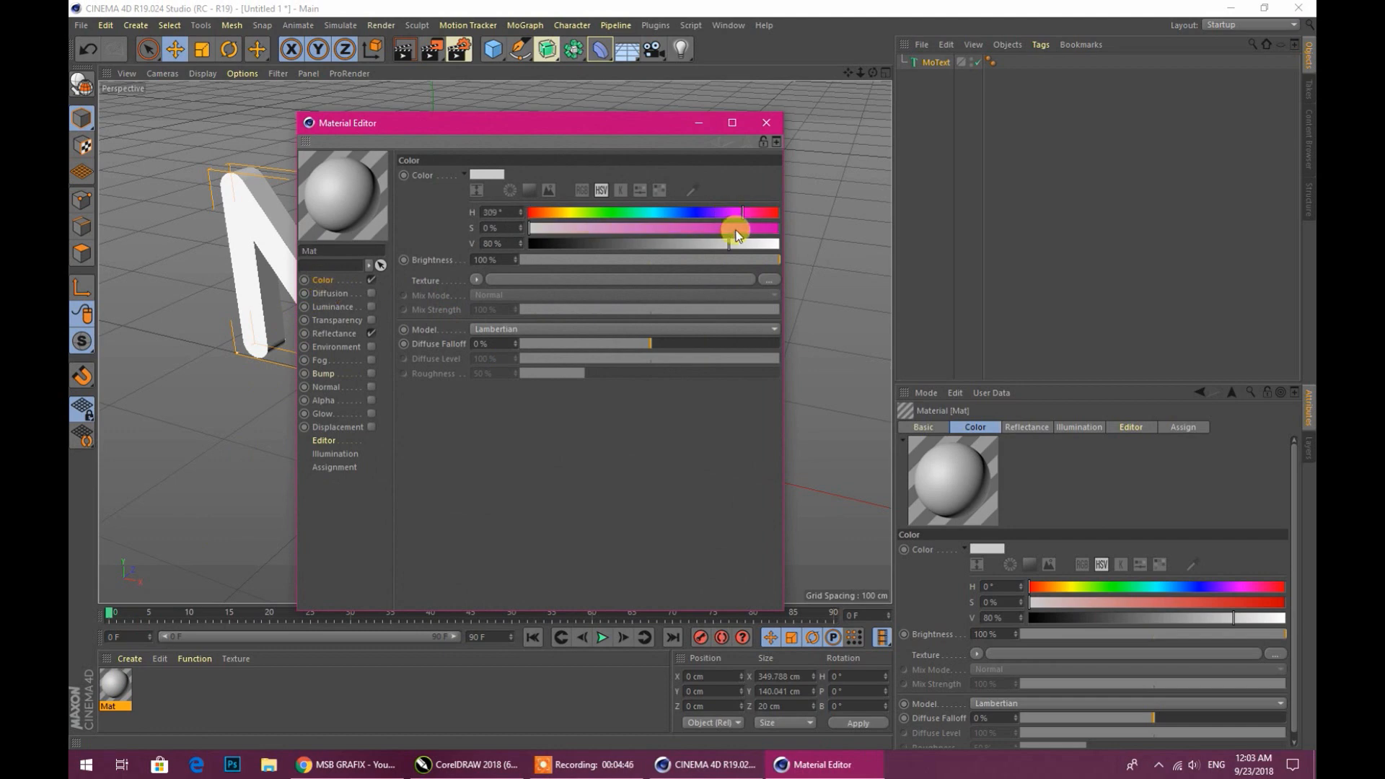
{"action": "left_click", "coordinate": [750, 229]}
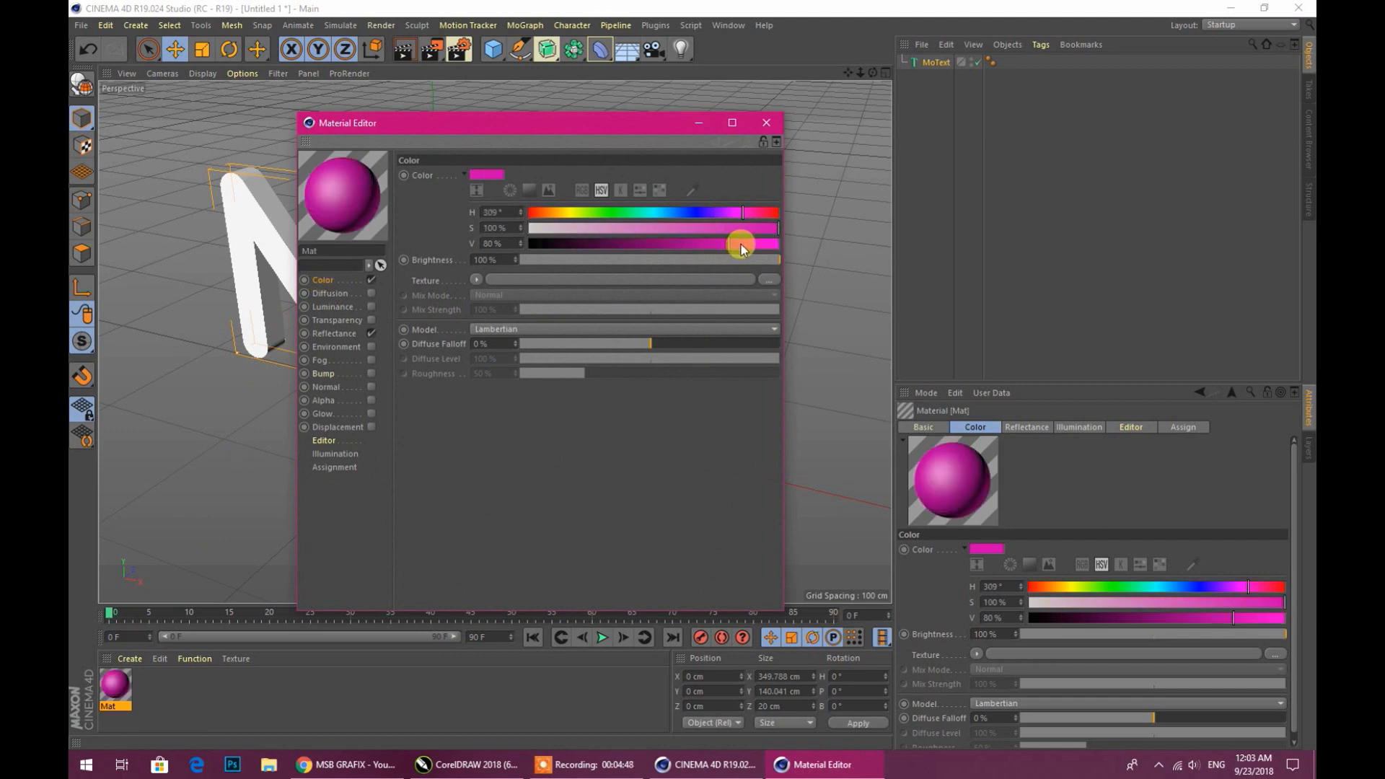
{"action": "left_click_drag", "start_coordinate": [727, 245], "coordinate": [773, 247]}
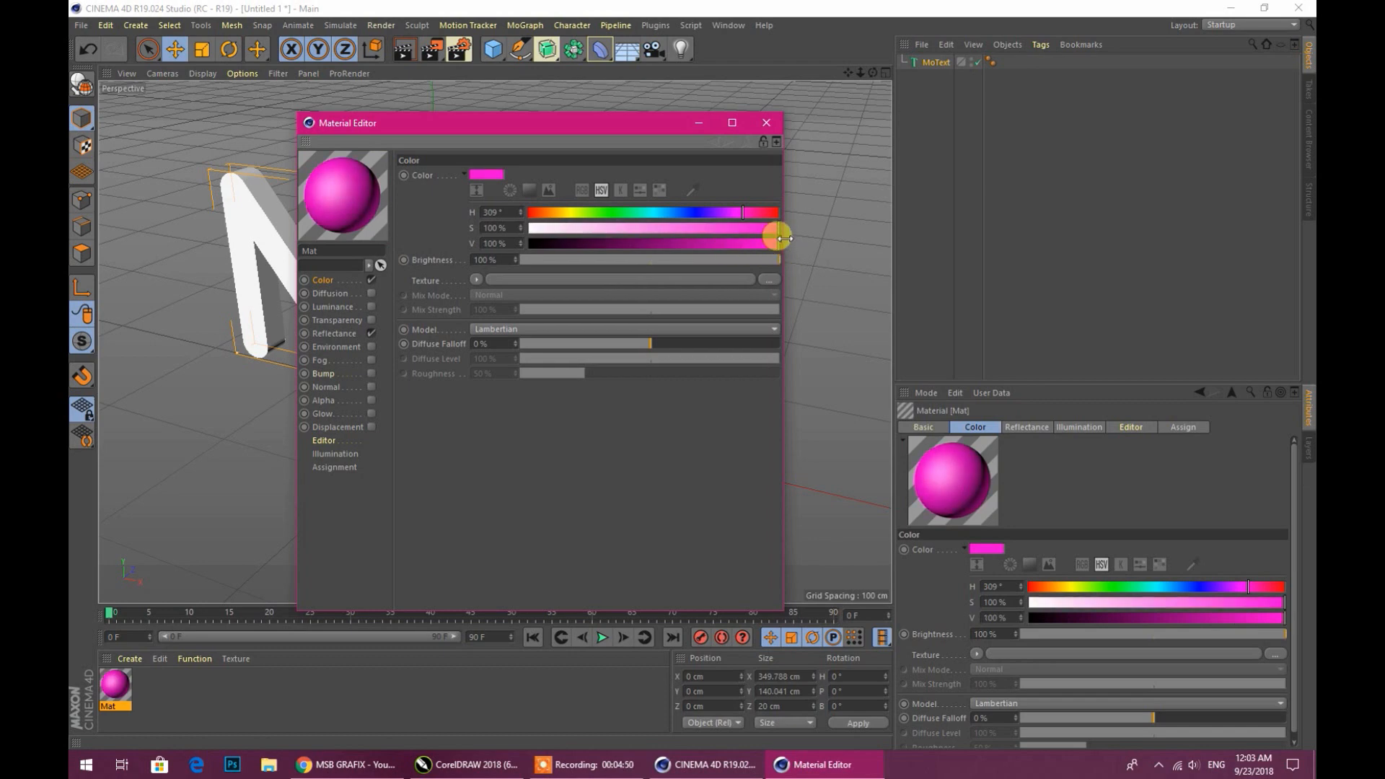
{"action": "left_click", "coordinate": [760, 123]}
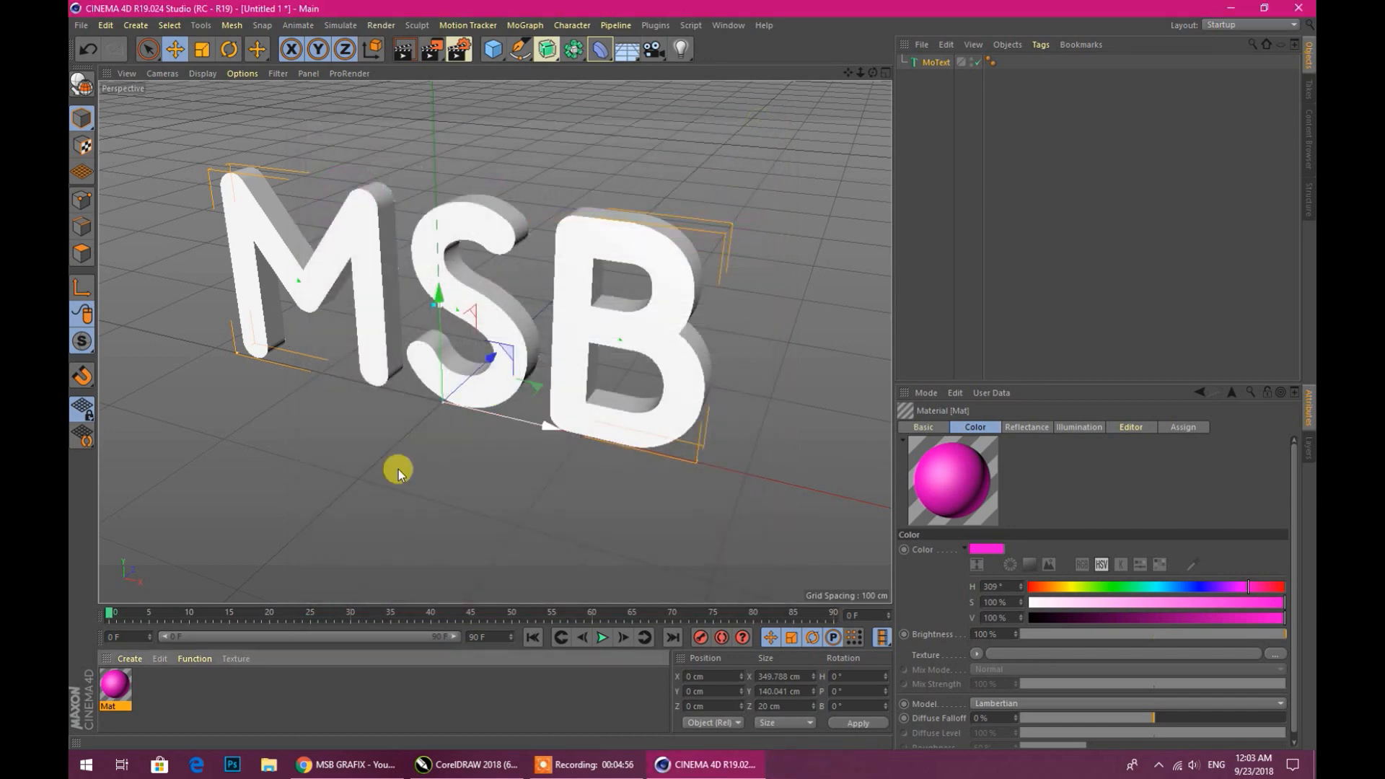
Apply the magenta material to the MSB text and deselect the text object.
{"action": "left_click_drag", "start_coordinate": [114, 681], "coordinate": [629, 327]}
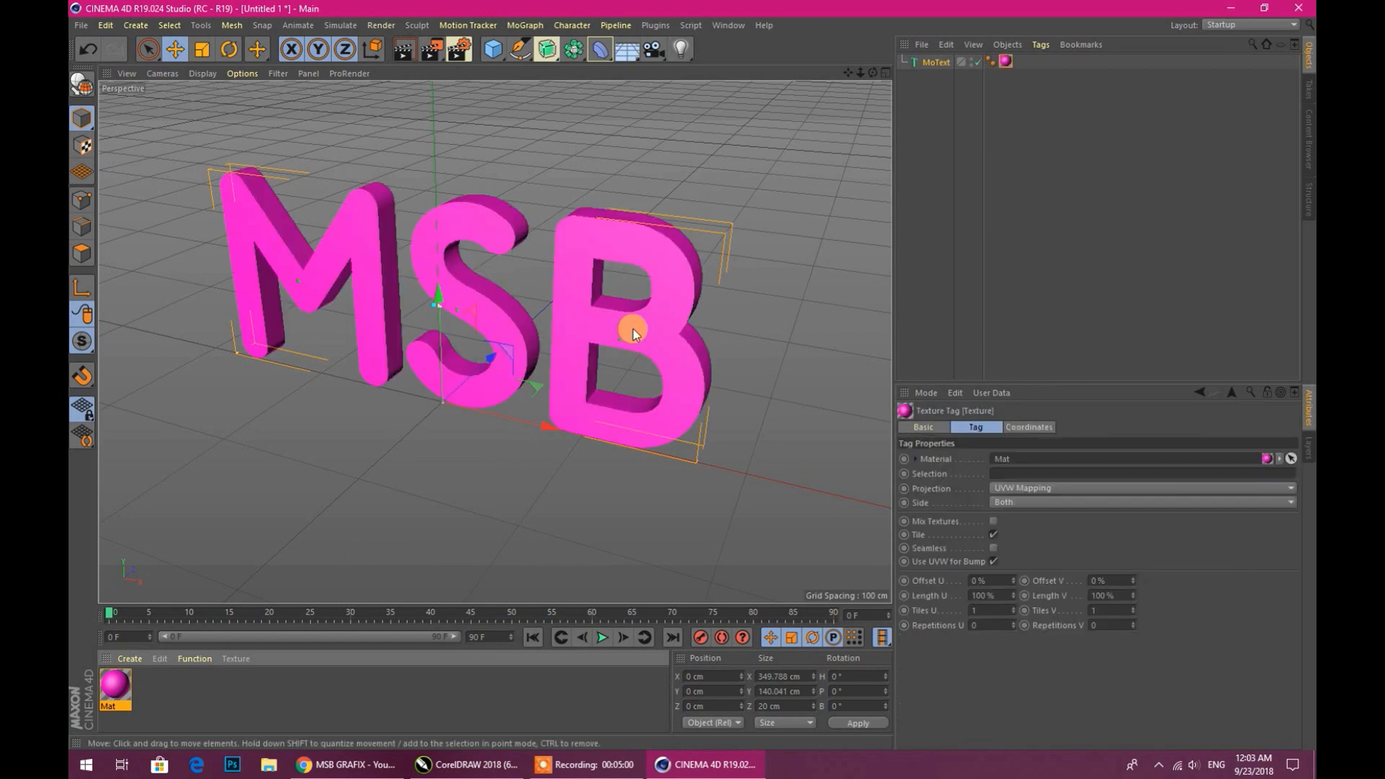
{"action": "left_click", "coordinate": [766, 413]}
{"action": "middle_click", "coordinate": [766, 414]}
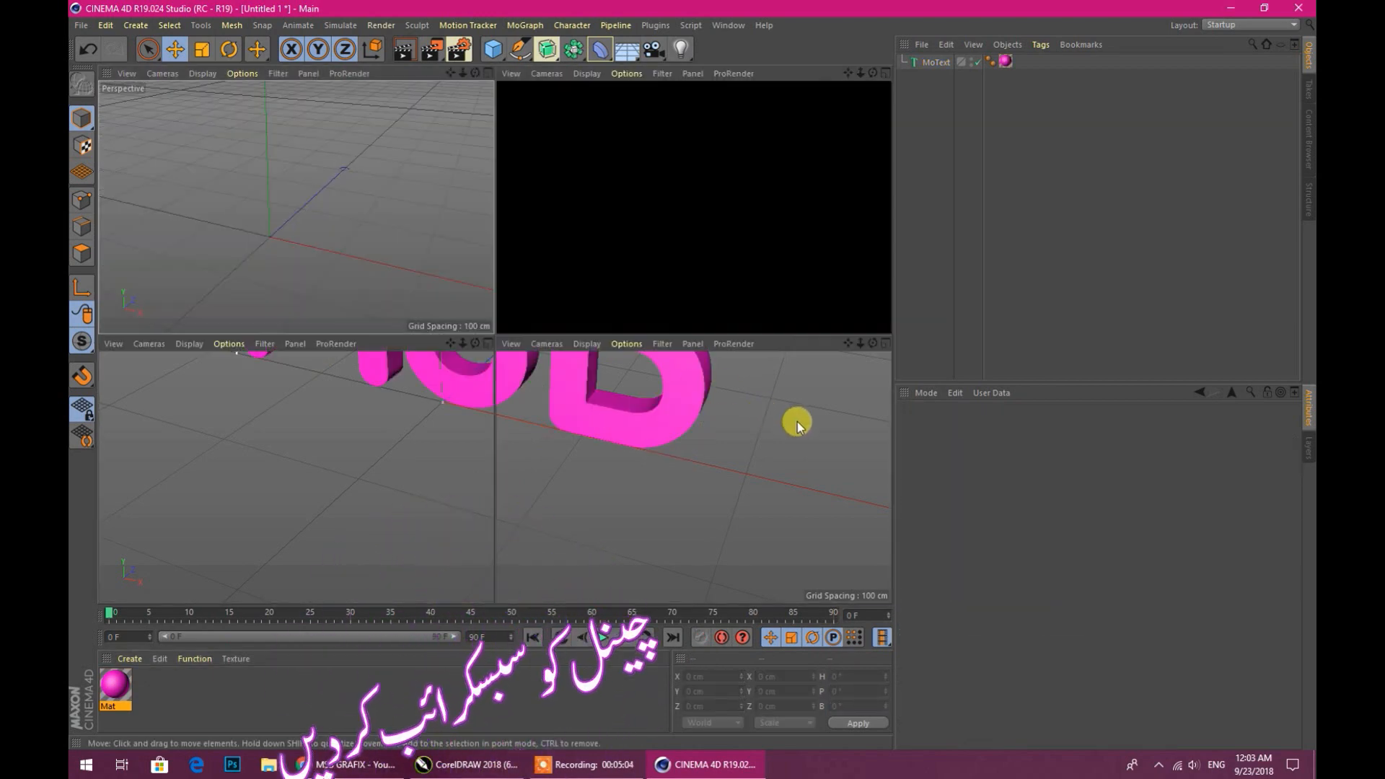
{"action": "middle_click", "coordinate": [470, 283]}
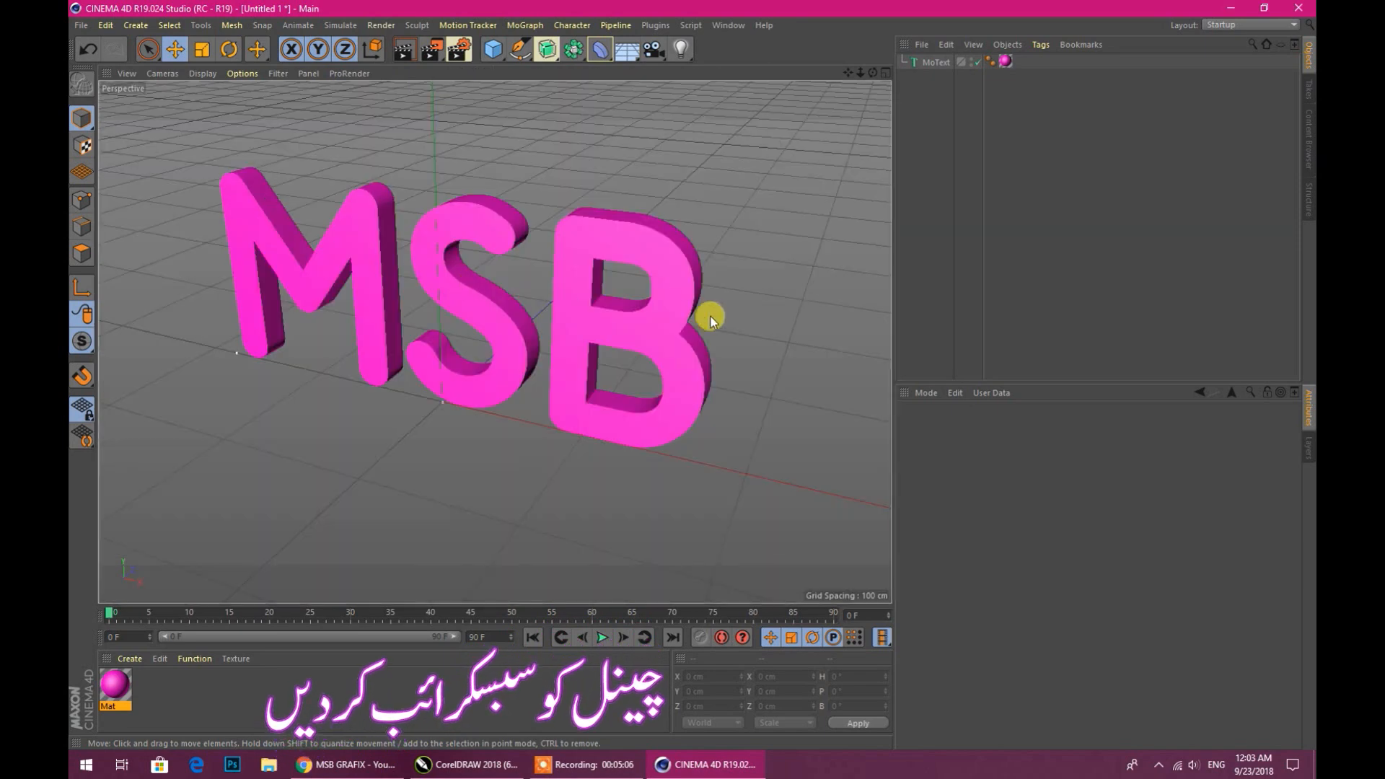
{"action": "middle_click", "coordinate": [738, 361]}
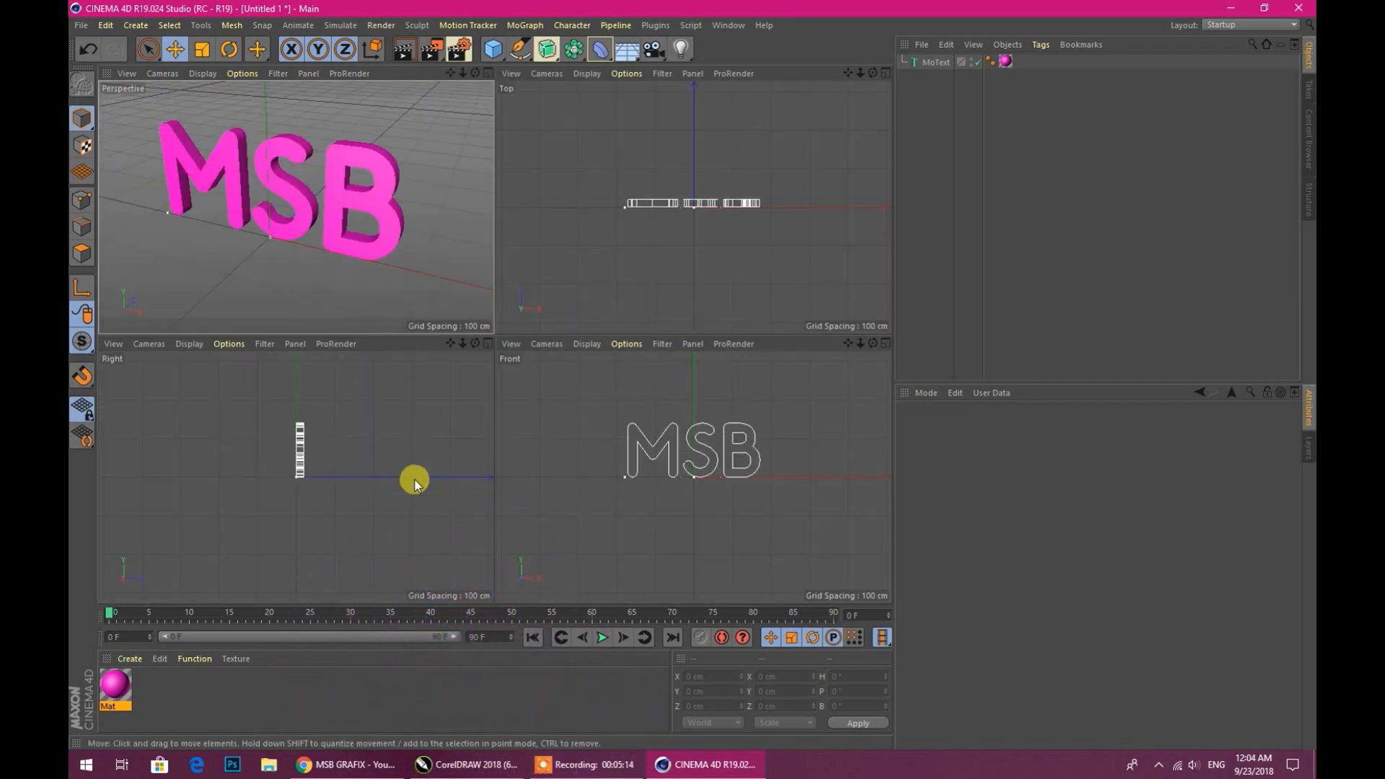
{"action": "middle_click", "coordinate": [446, 272]}
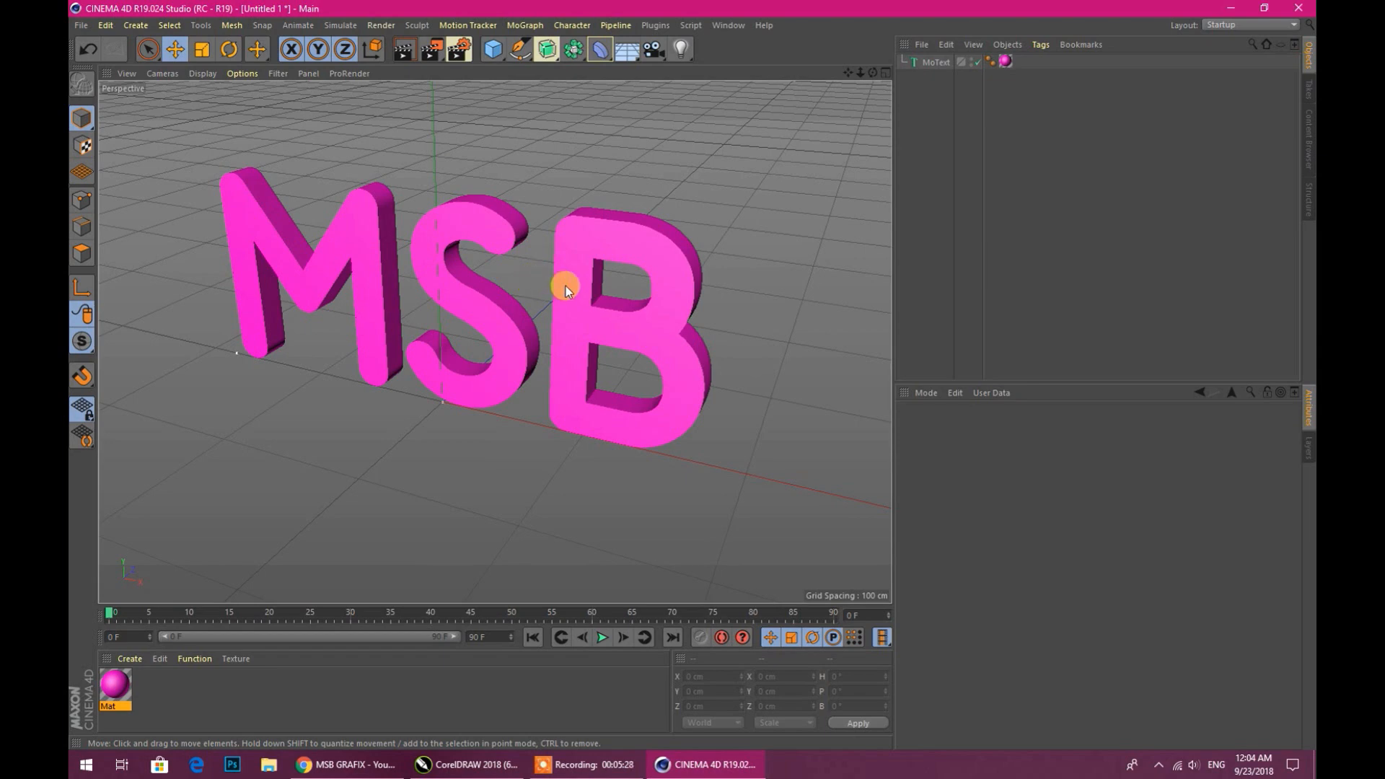
Close all open projects without saving the changes.
{"action": "left_click", "coordinate": [72, 27]}
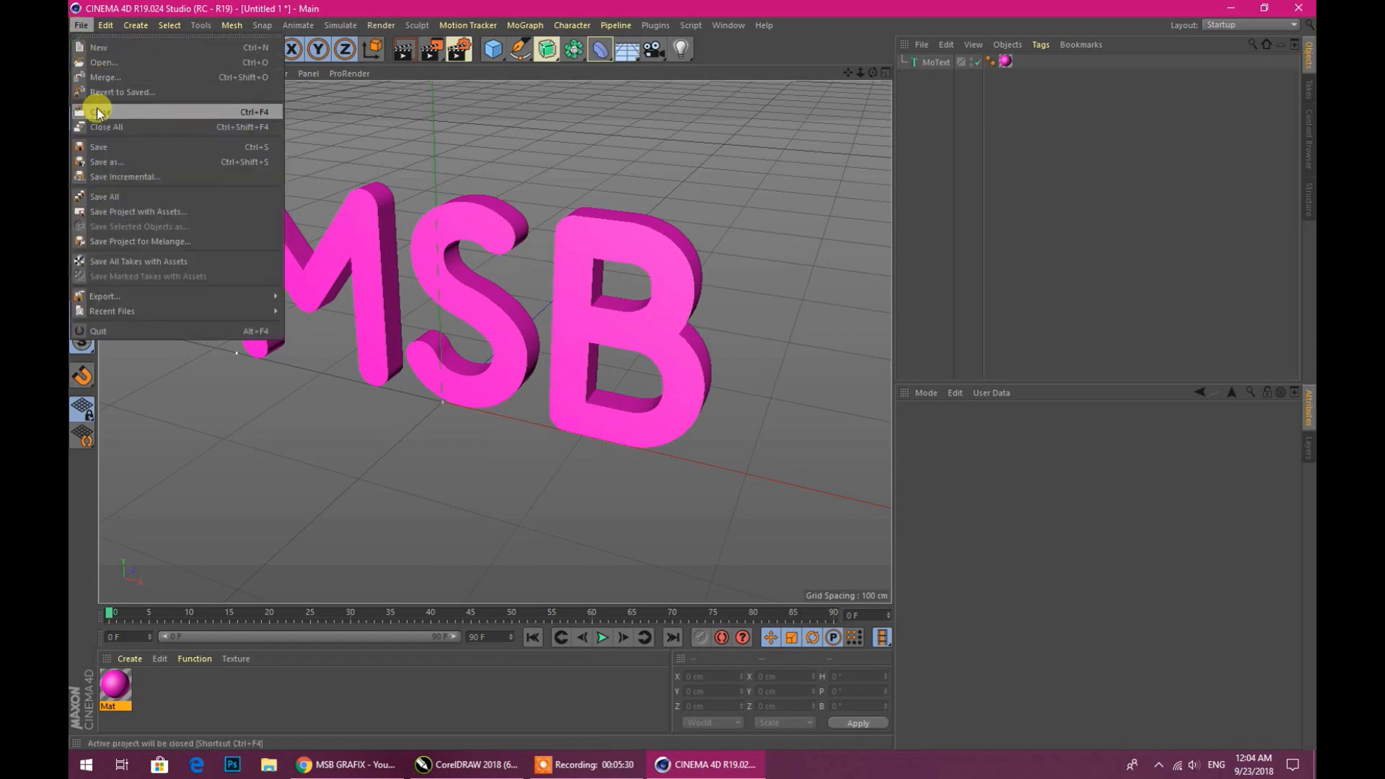
{"action": "left_click", "coordinate": [105, 132]}
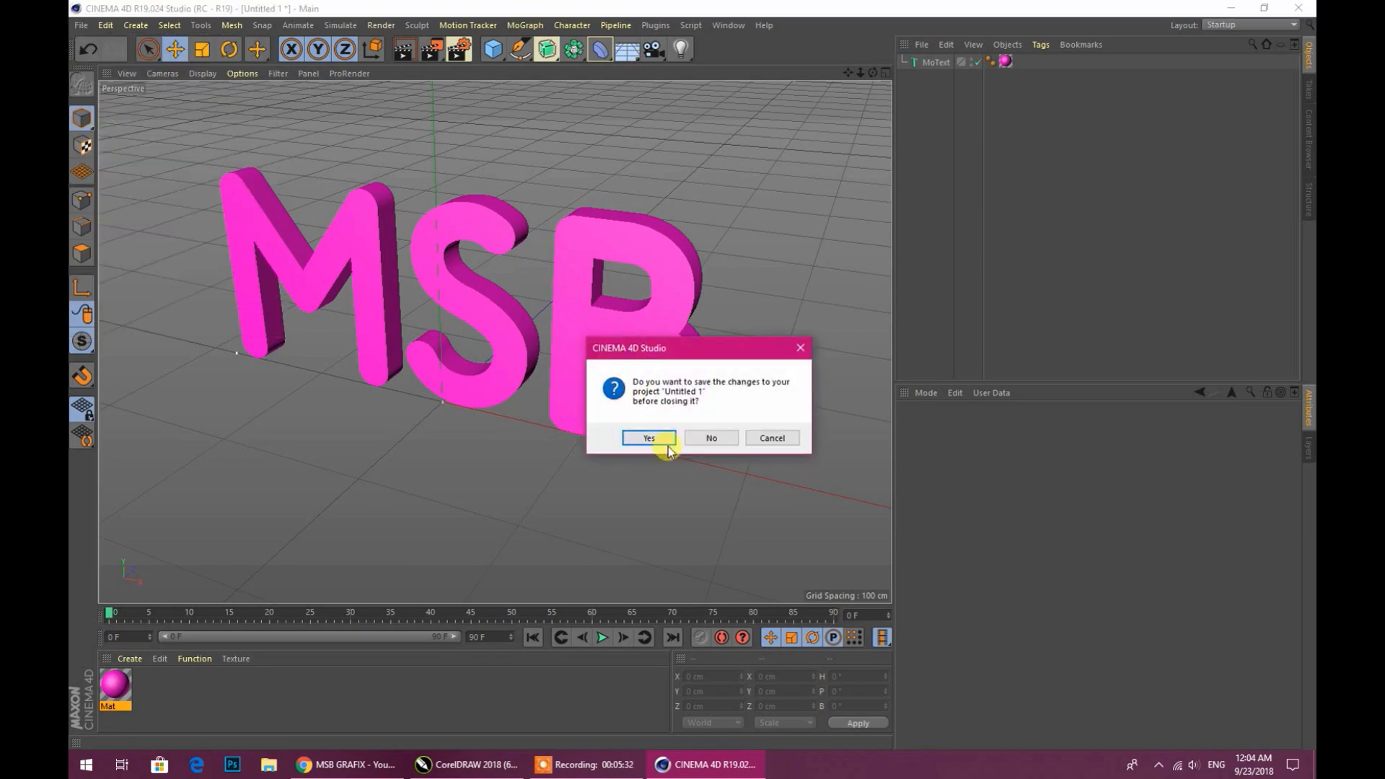
{"action": "left_click", "coordinate": [701, 437]}
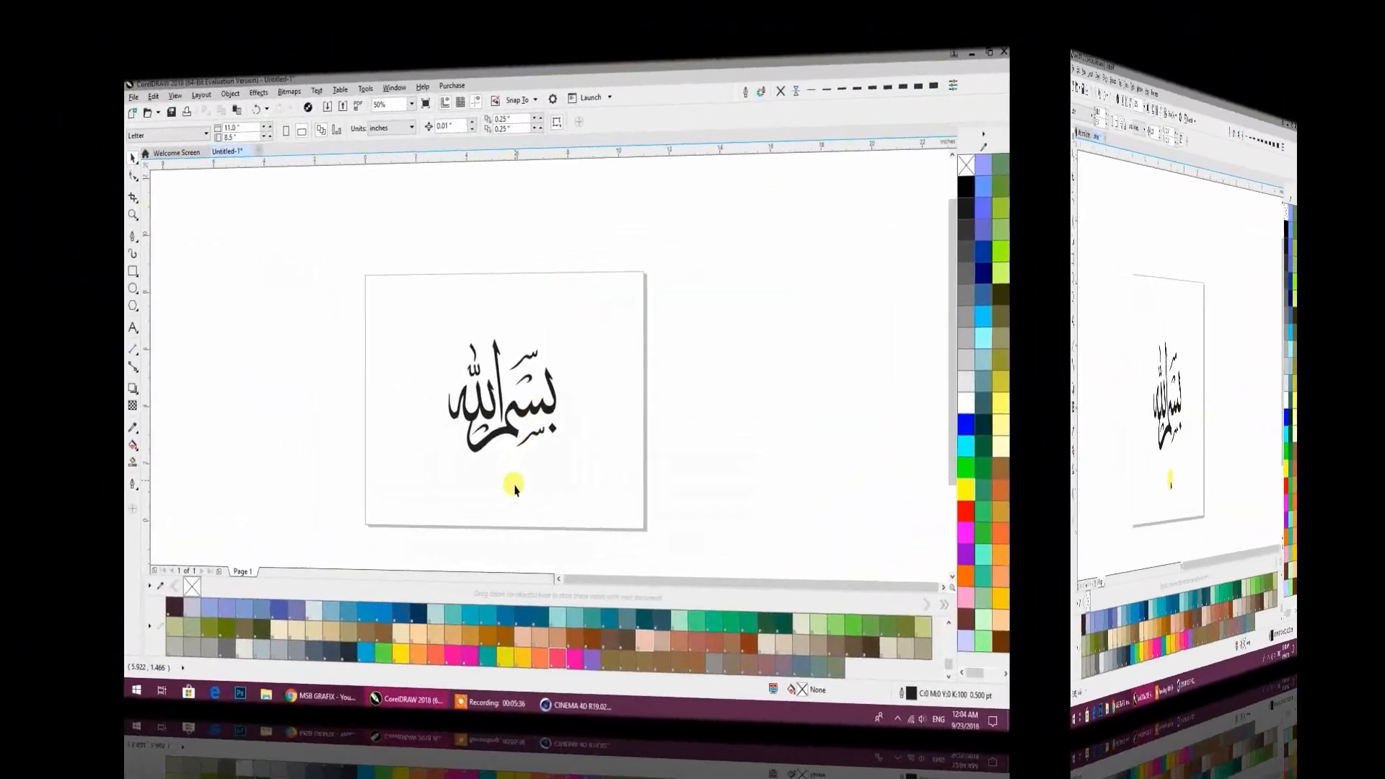
Switch to CorelDRAW, try moving the small upper stroke of the Bismillah calligraphy away from the rest, and undo the move.
{"action": "scroll", "coordinate": [617, 450], "scroll_direction": "up", "scroll_amount": 1}
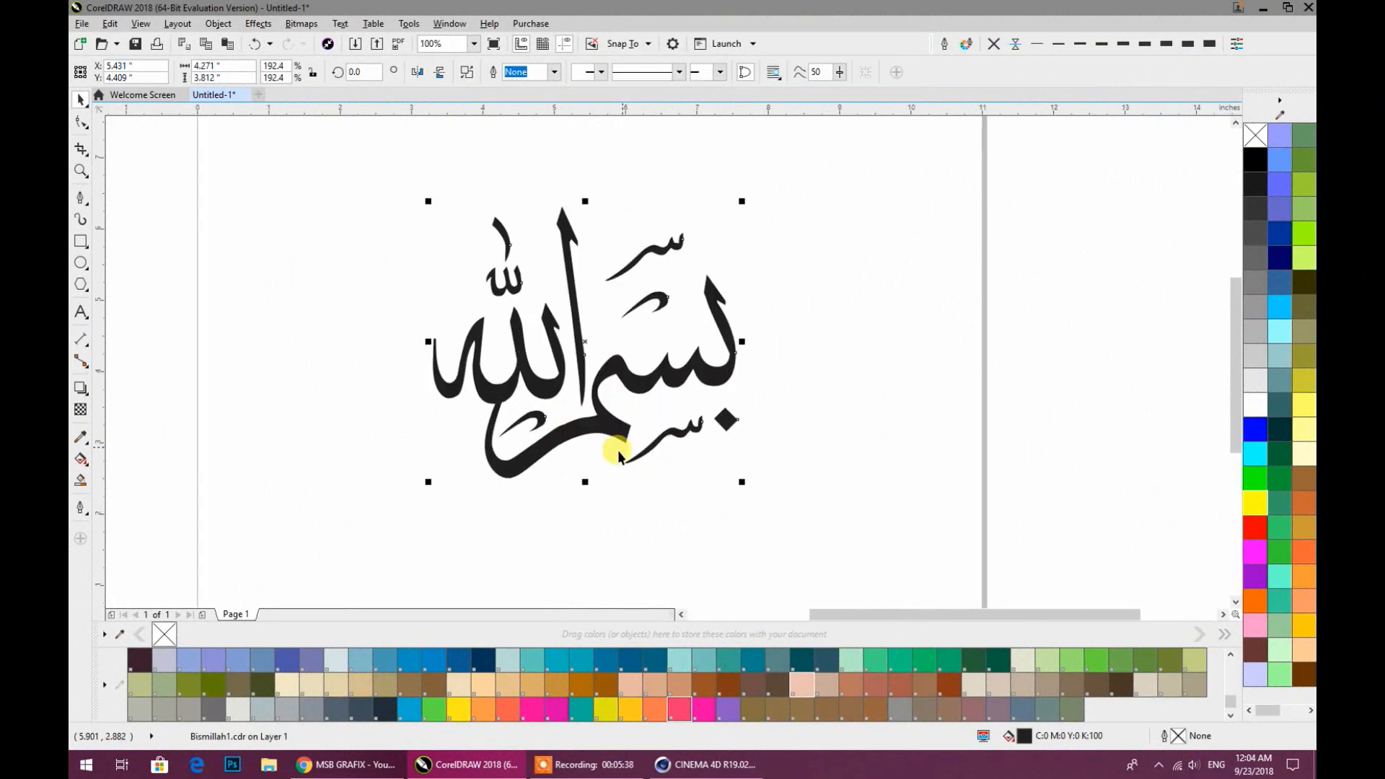
{"action": "scroll", "coordinate": [617, 450], "scroll_direction": "down", "scroll_amount": 1}
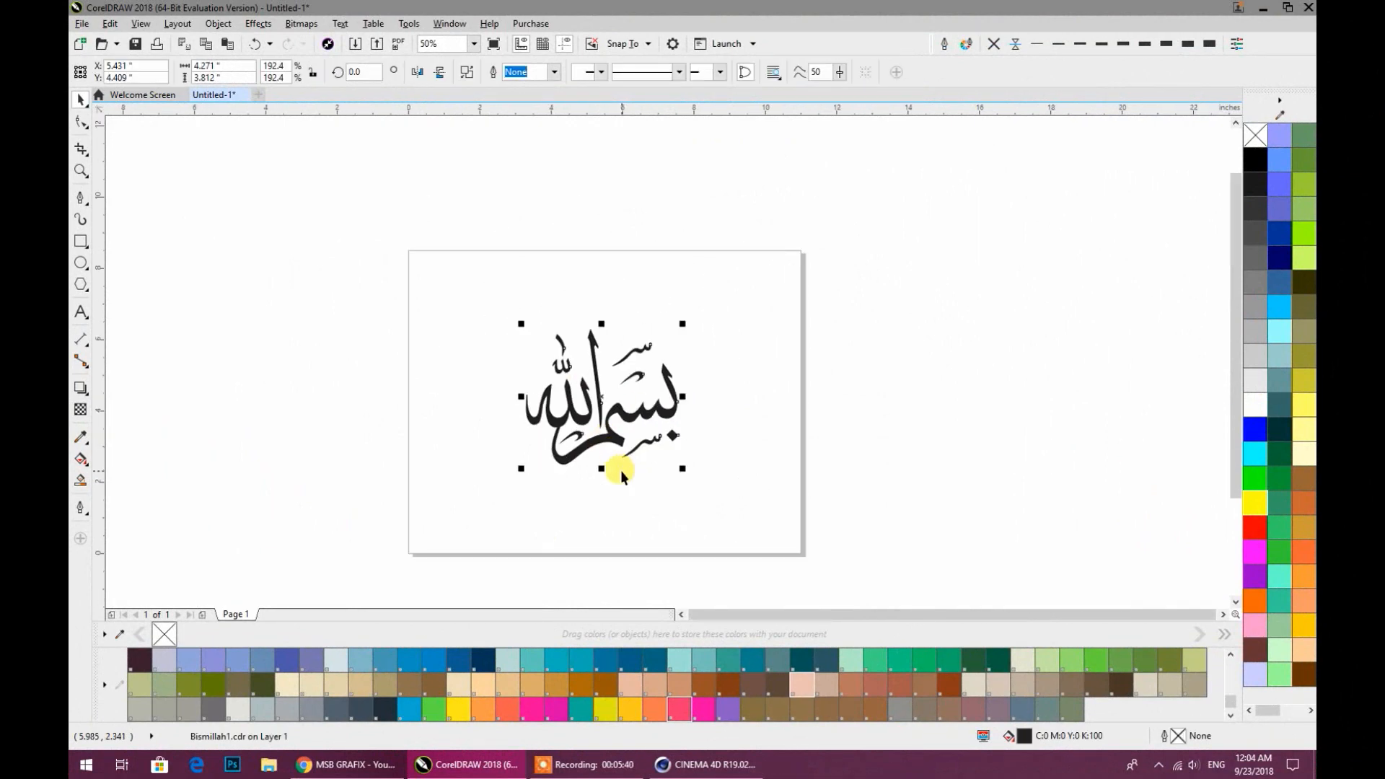
{"action": "left_click_drag", "start_coordinate": [462, 292], "coordinate": [729, 499]}
{"action": "left_click", "coordinate": [502, 356]}
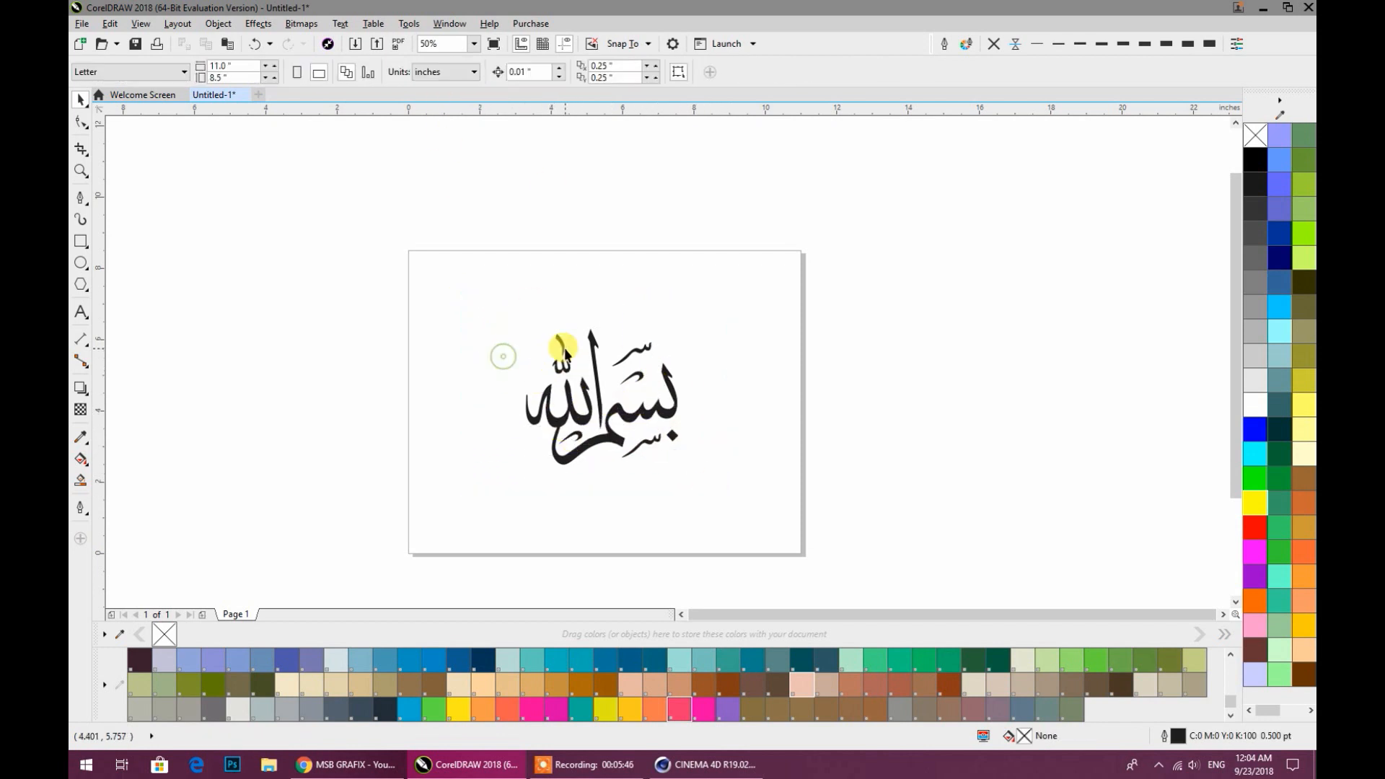
{"action": "left_click_drag", "start_coordinate": [562, 344], "coordinate": [529, 338]}
{"action": "left_click", "coordinate": [258, 43]}
Weld all the separate pieces of the Bismillah calligraphy into one object and select the result.
{"action": "left_click_drag", "start_coordinate": [465, 231], "coordinate": [726, 485]}
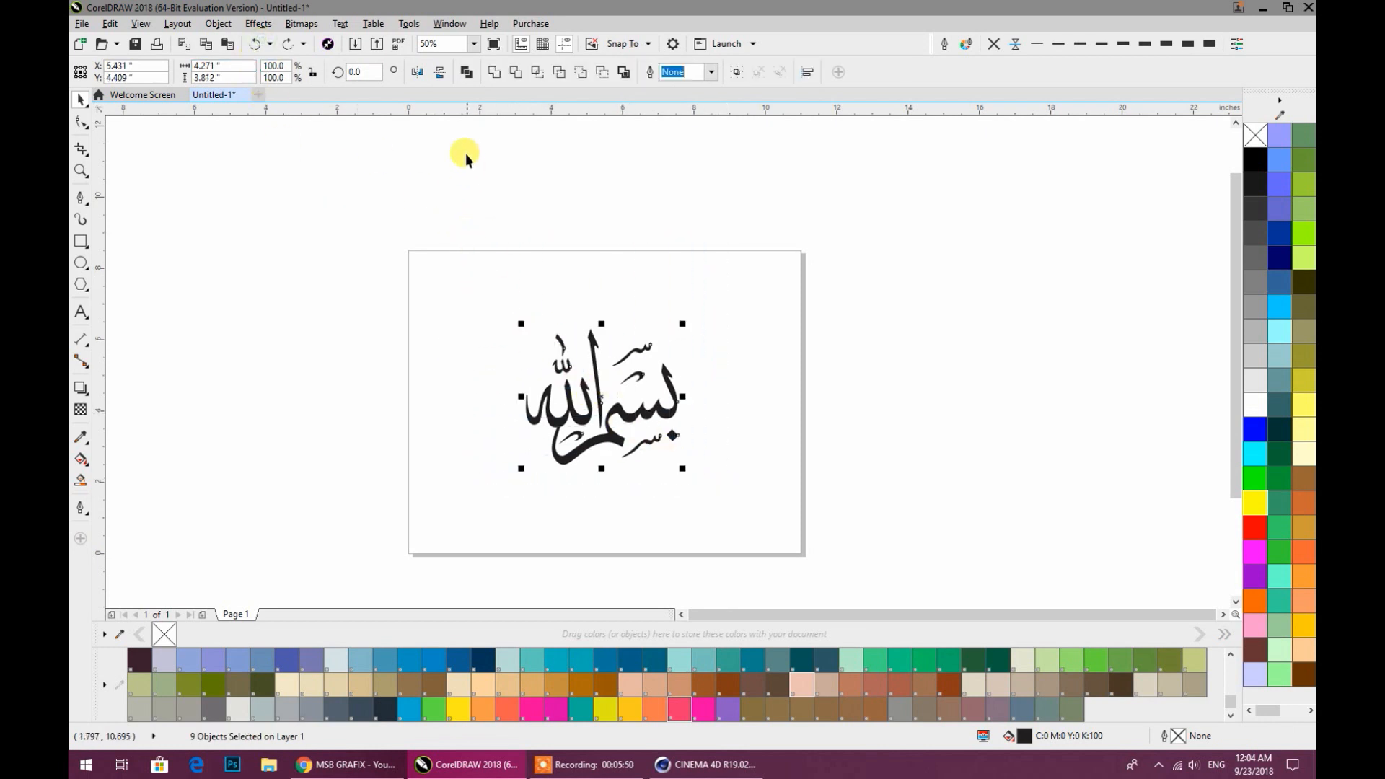
{"action": "left_click", "coordinate": [494, 75]}
{"action": "left_click", "coordinate": [504, 341]}
{"action": "left_click_drag", "start_coordinate": [333, 242], "coordinate": [763, 519]}
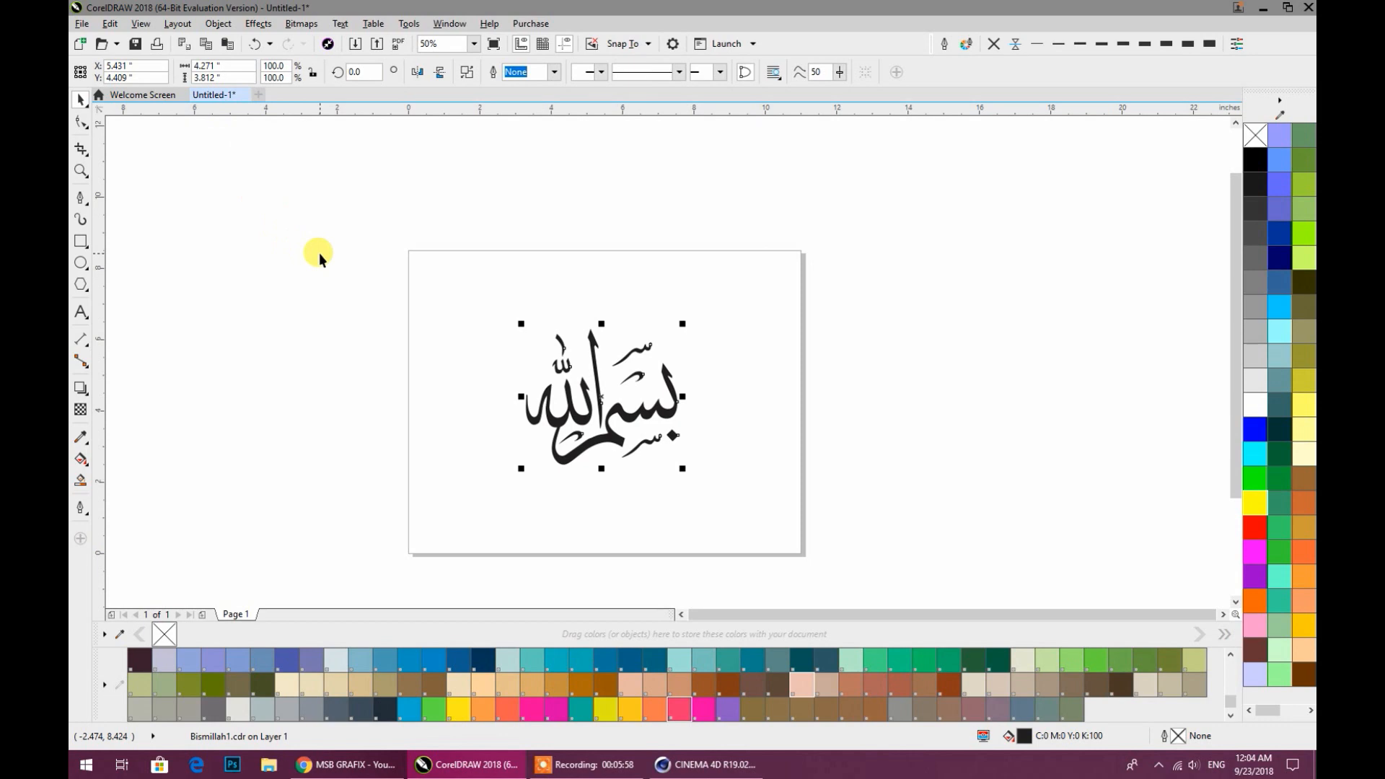
Export the selected calligraphy to the Desktop as an AI - Adobe Illustrator file named Untitled-1 with Adobe Illustrator 3.x compatibility.
{"action": "key", "text": "ctrl+e"}
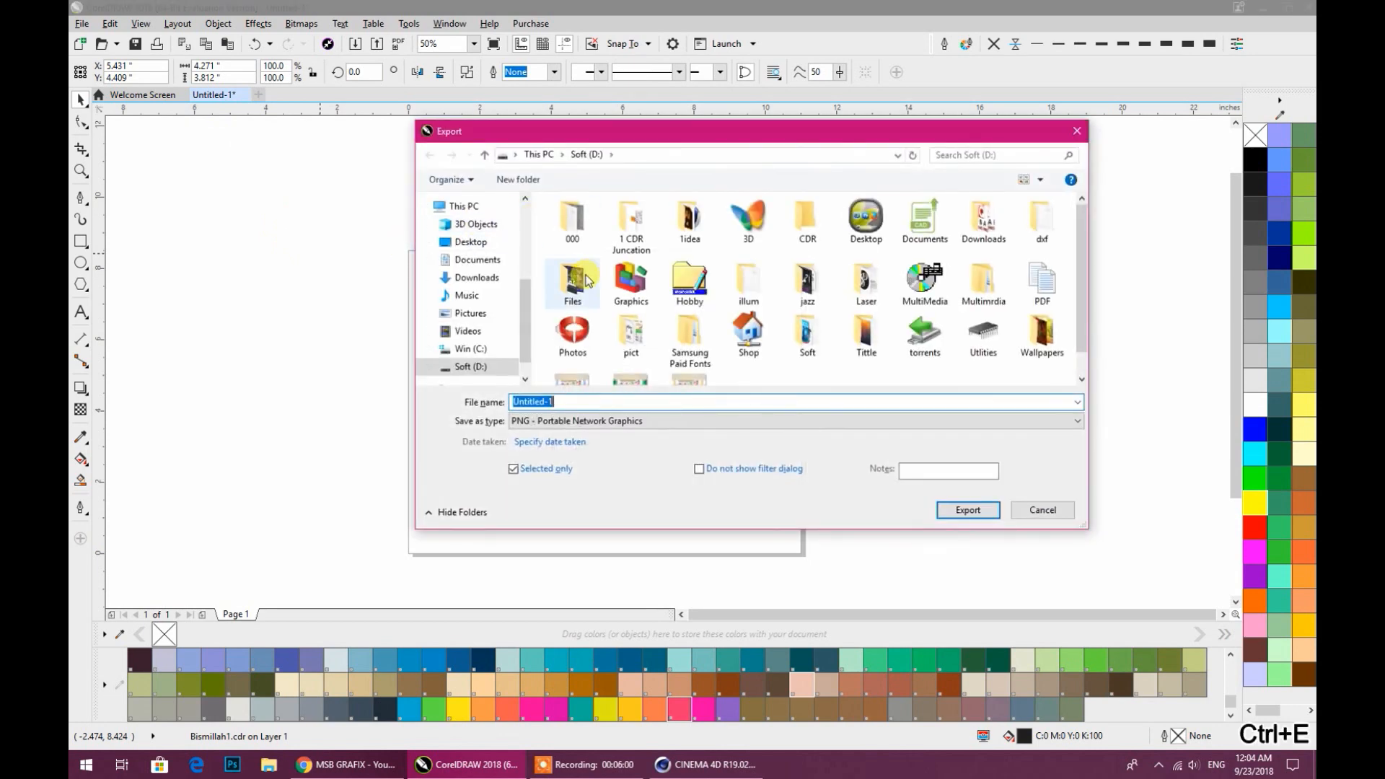
{"action": "left_click", "coordinate": [470, 242]}
{"action": "left_click", "coordinate": [529, 425]}
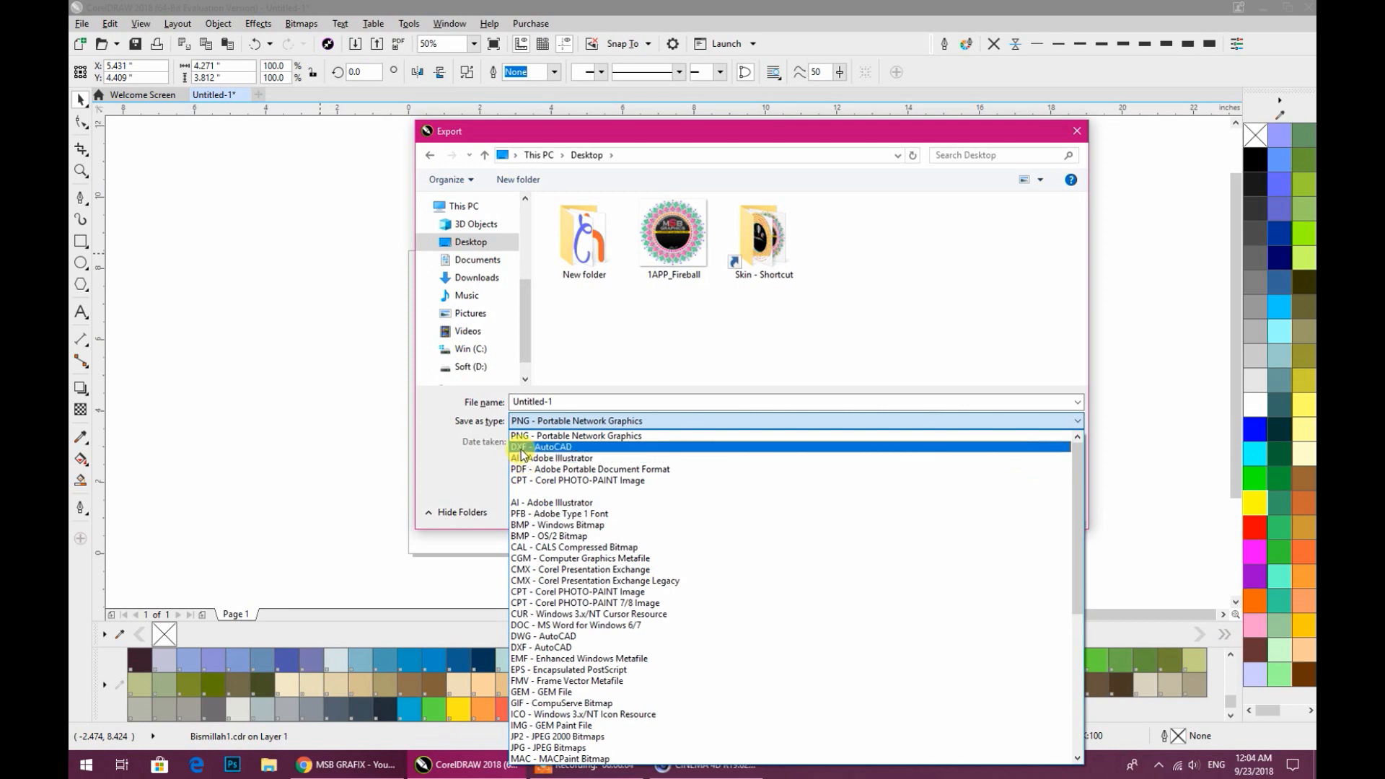
{"action": "left_click", "coordinate": [579, 459]}
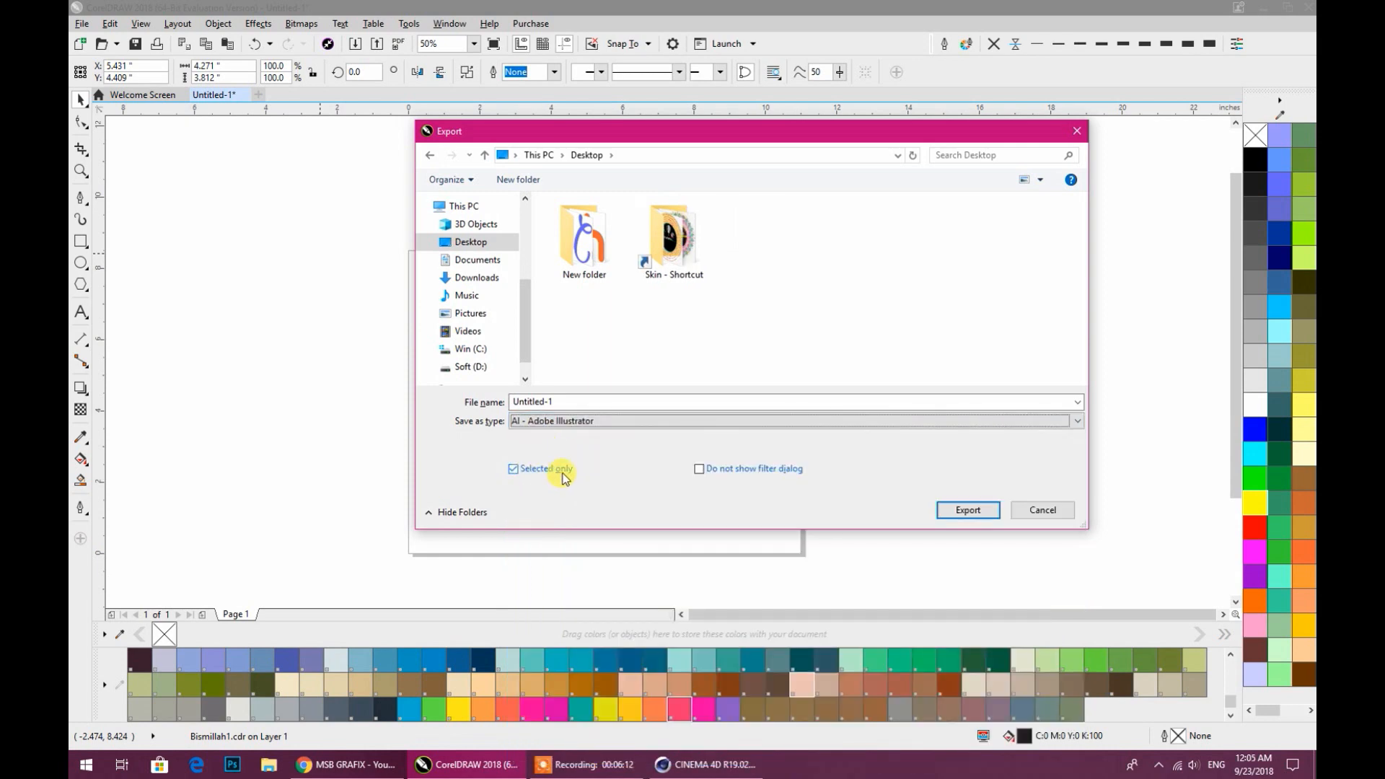
{"action": "left_click", "coordinate": [967, 510]}
{"action": "left_click", "coordinate": [664, 257]}
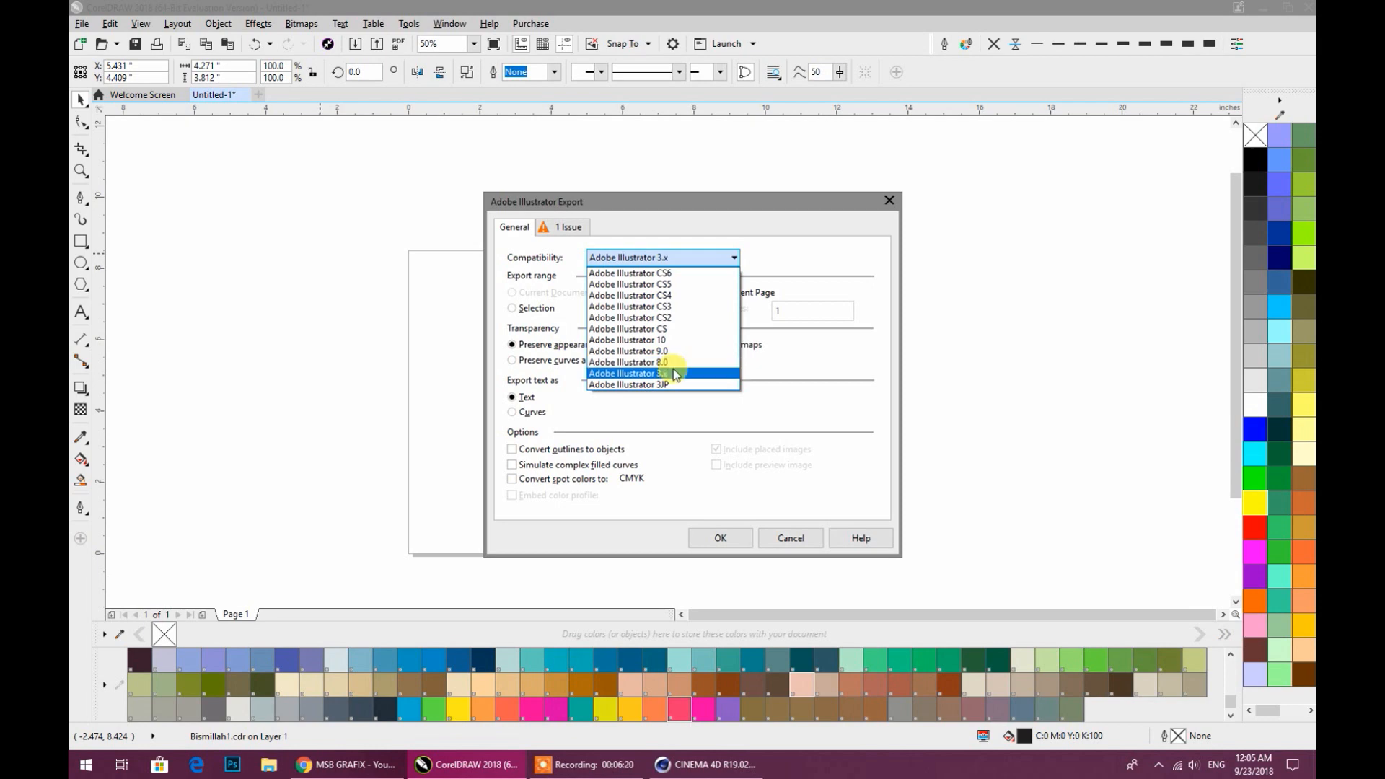
{"action": "left_click", "coordinate": [675, 373]}
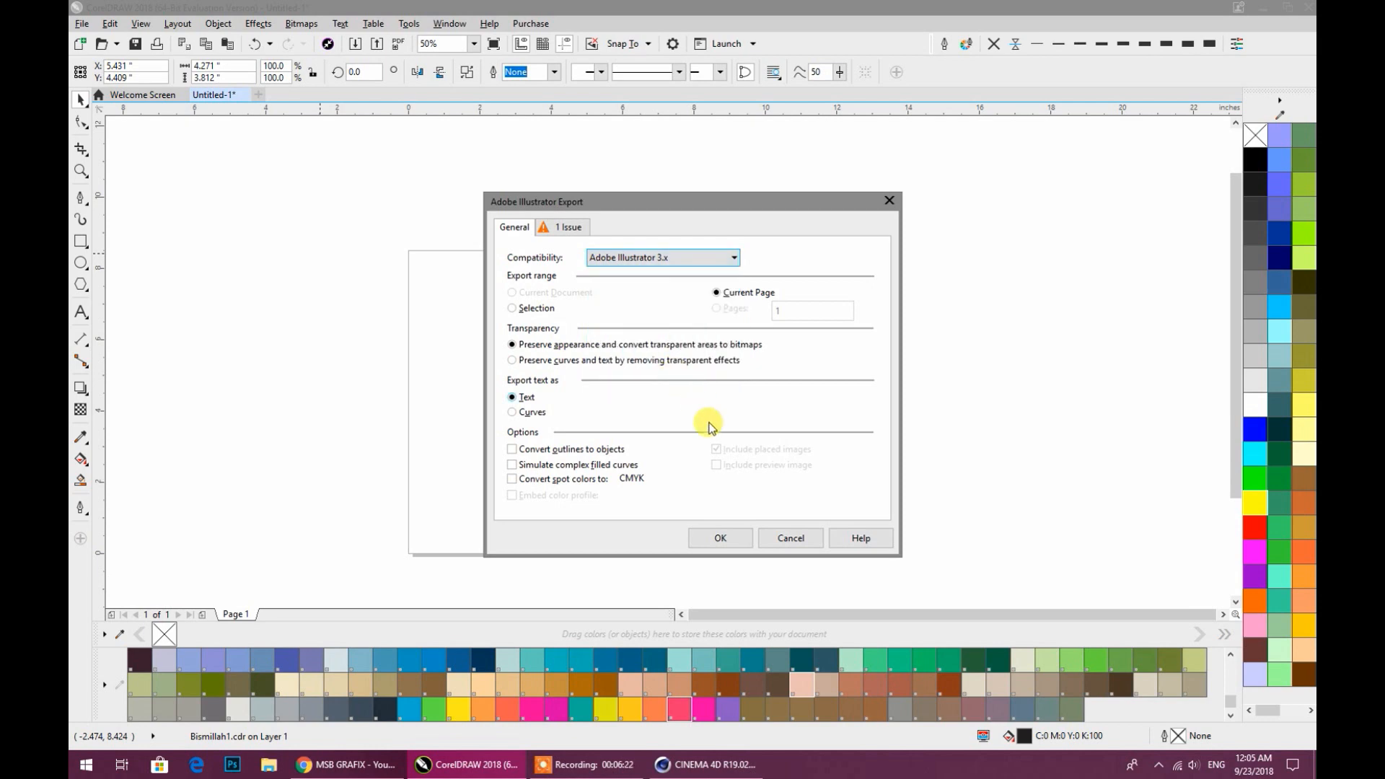
{"action": "left_click", "coordinate": [720, 538]}
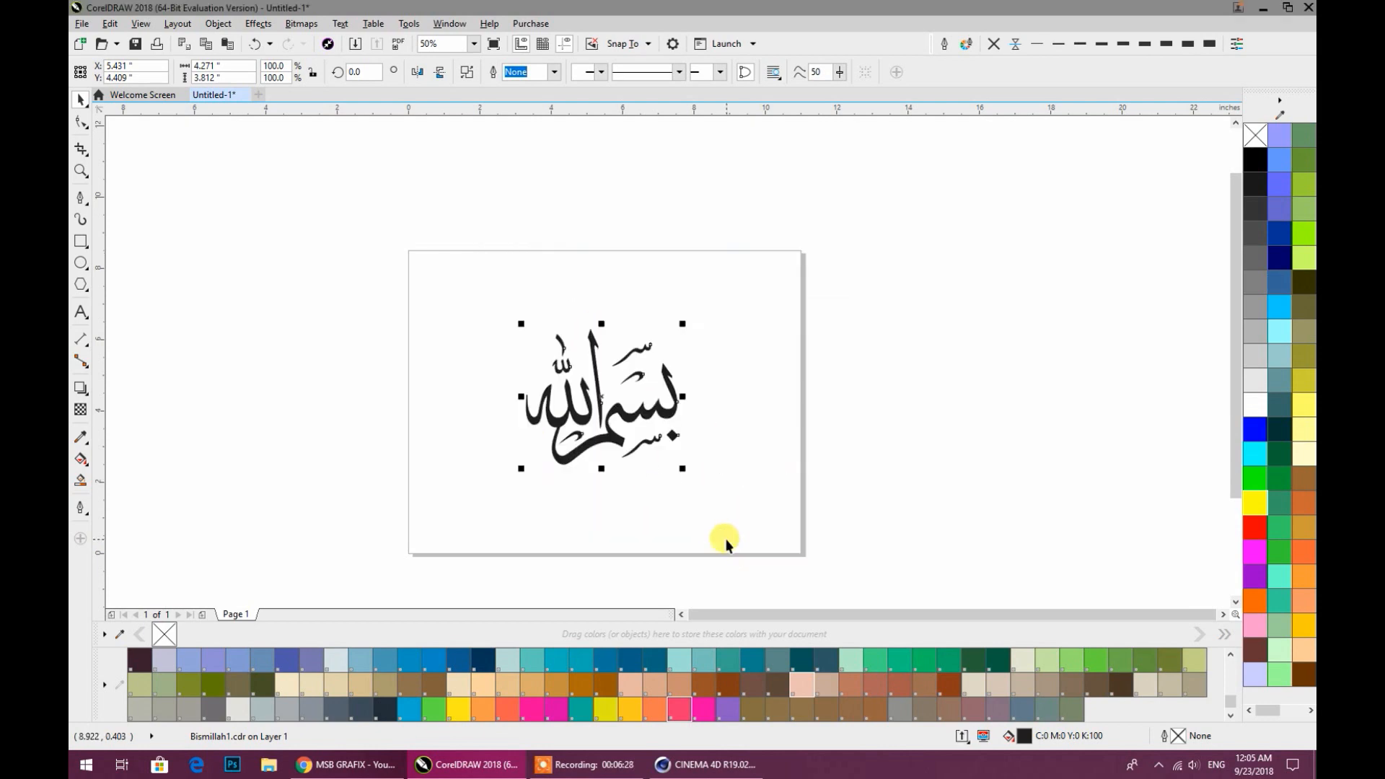
Switch to Cinema 4D and merge the Untitled-1 Illustrator file from the Desktop into the scene, keeping the default import settings.
{"action": "left_click", "coordinate": [1261, 9]}
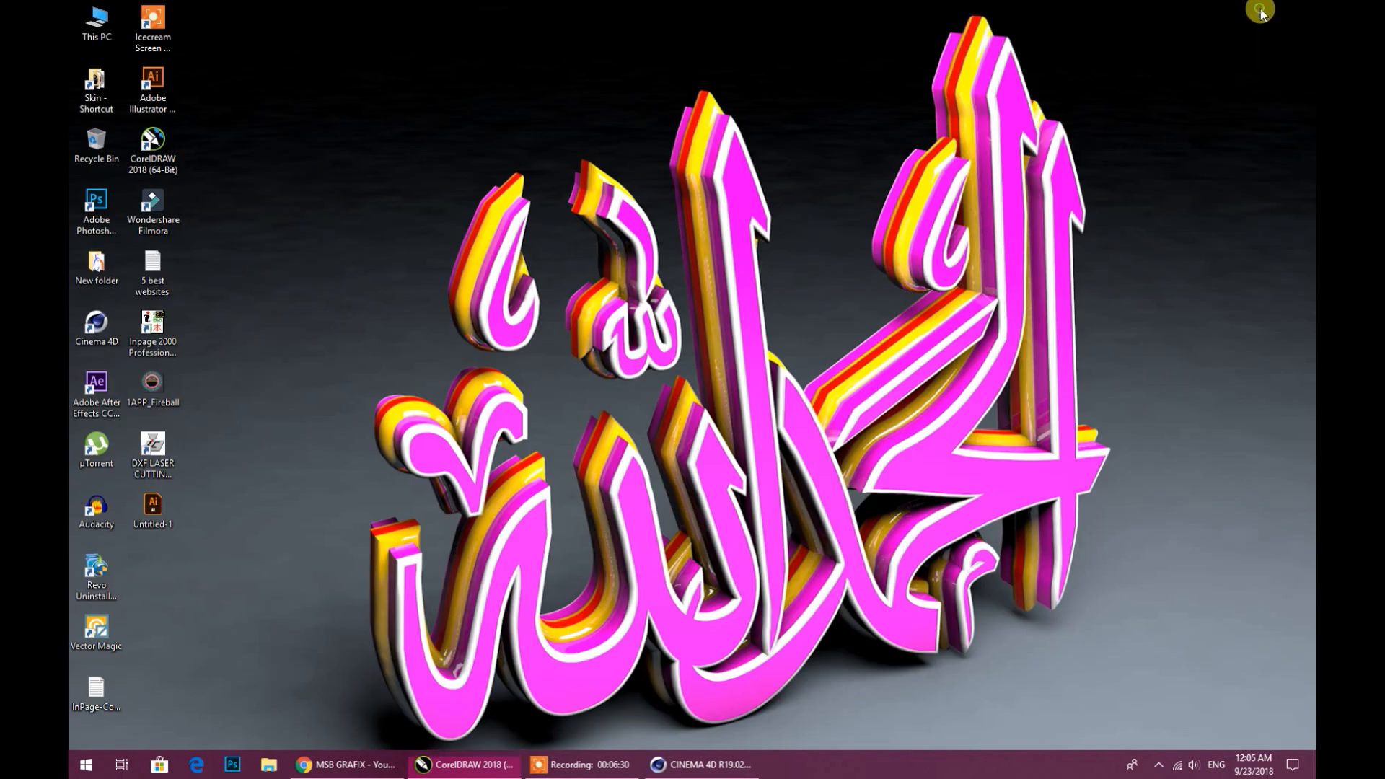
{"action": "left_click", "coordinate": [690, 770]}
{"action": "left_click", "coordinate": [84, 26]}
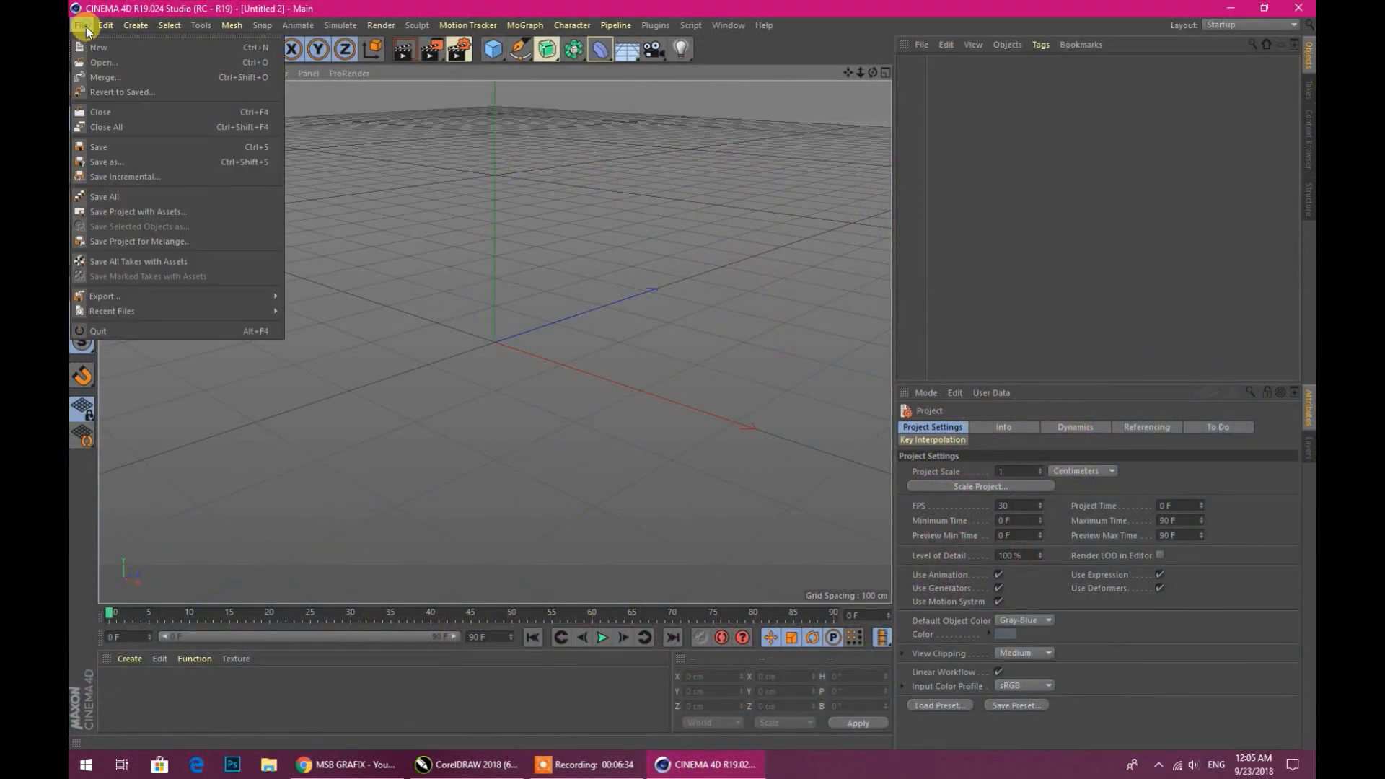
{"action": "left_click", "coordinate": [136, 77]}
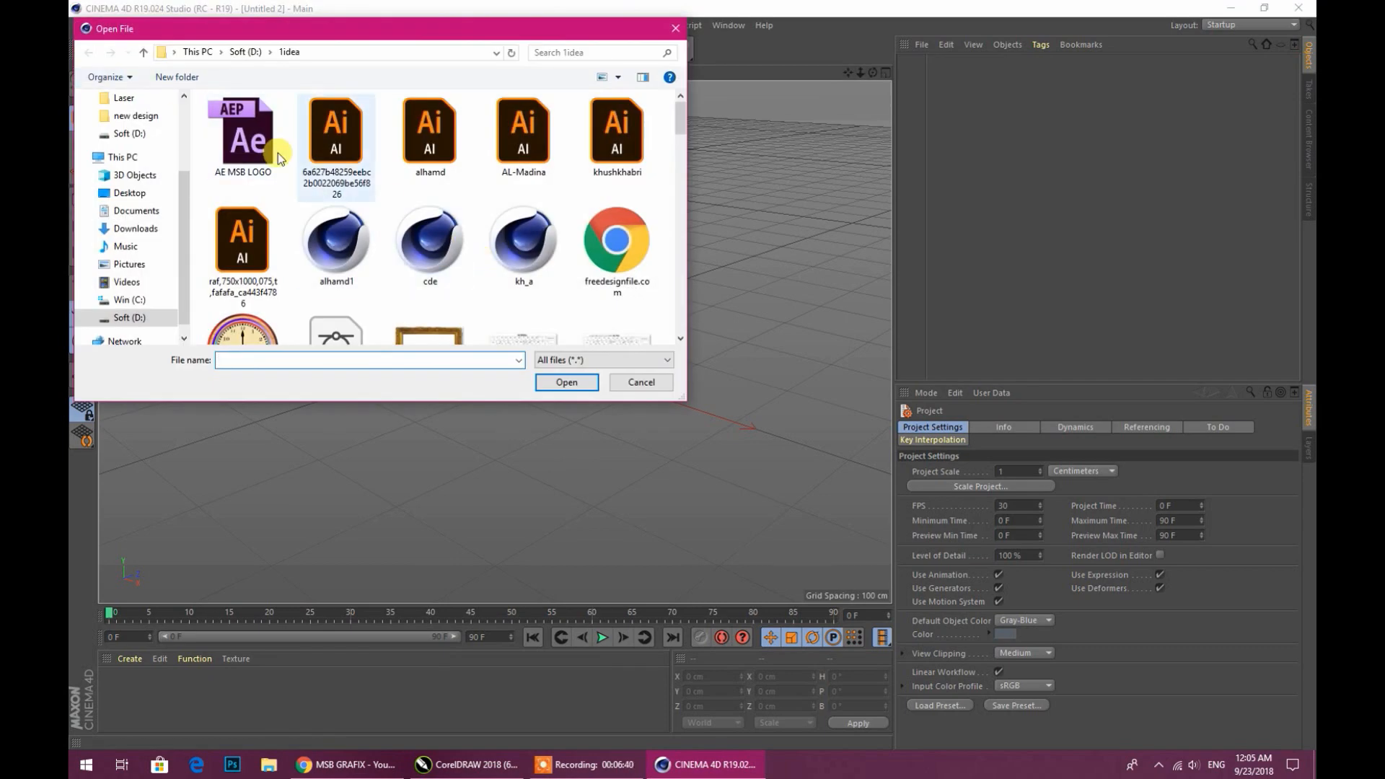
{"action": "left_click", "coordinate": [129, 193]}
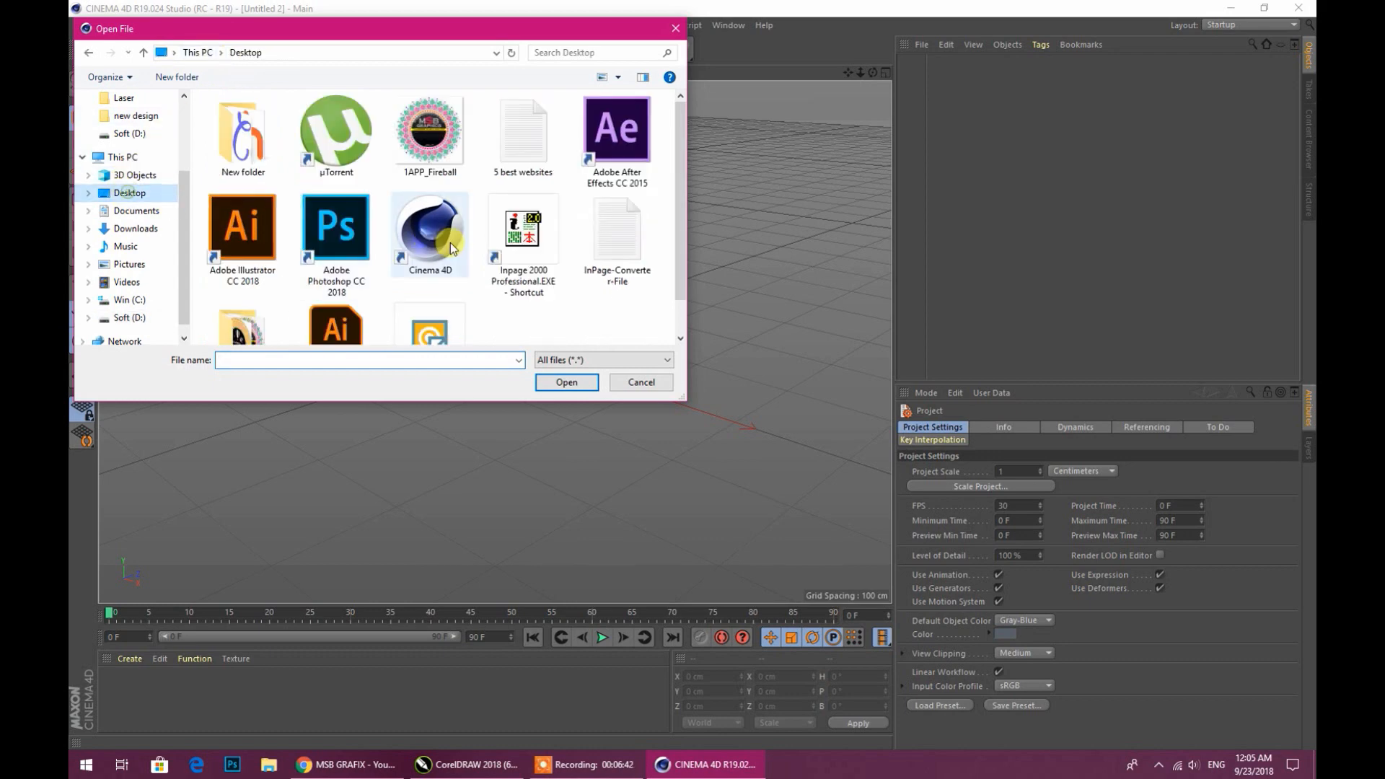
{"action": "scroll", "coordinate": [389, 289], "scroll_direction": "down", "scroll_amount": 1}
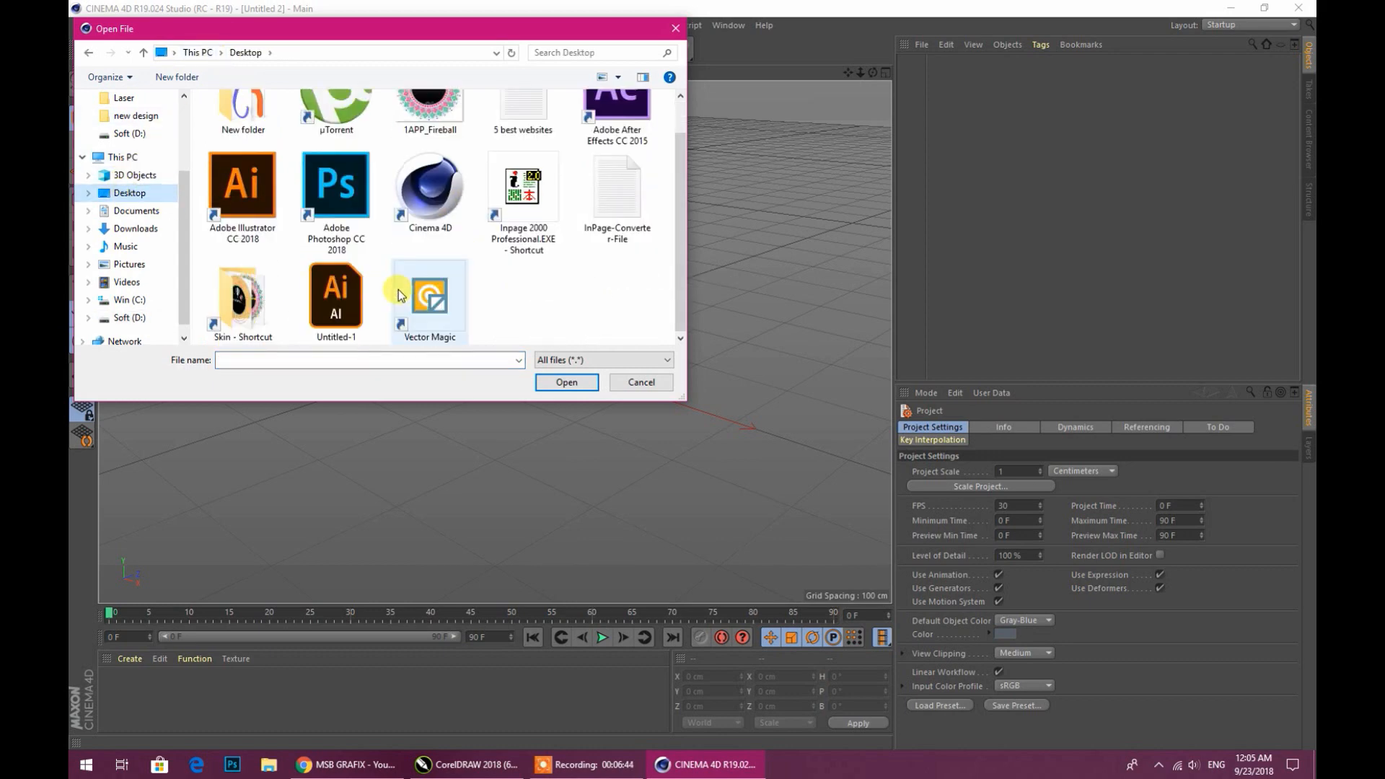
{"action": "left_click", "coordinate": [343, 338]}
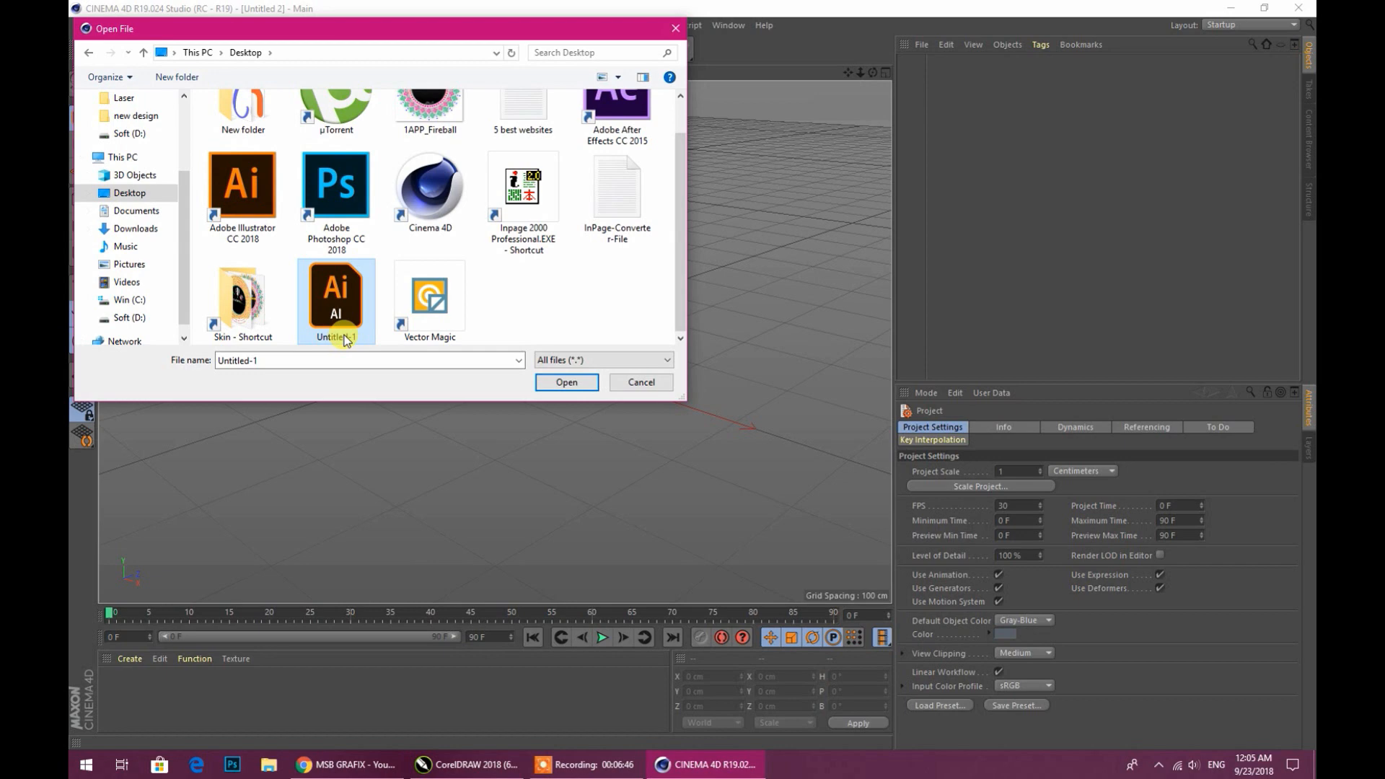
{"action": "left_click", "coordinate": [553, 387]}
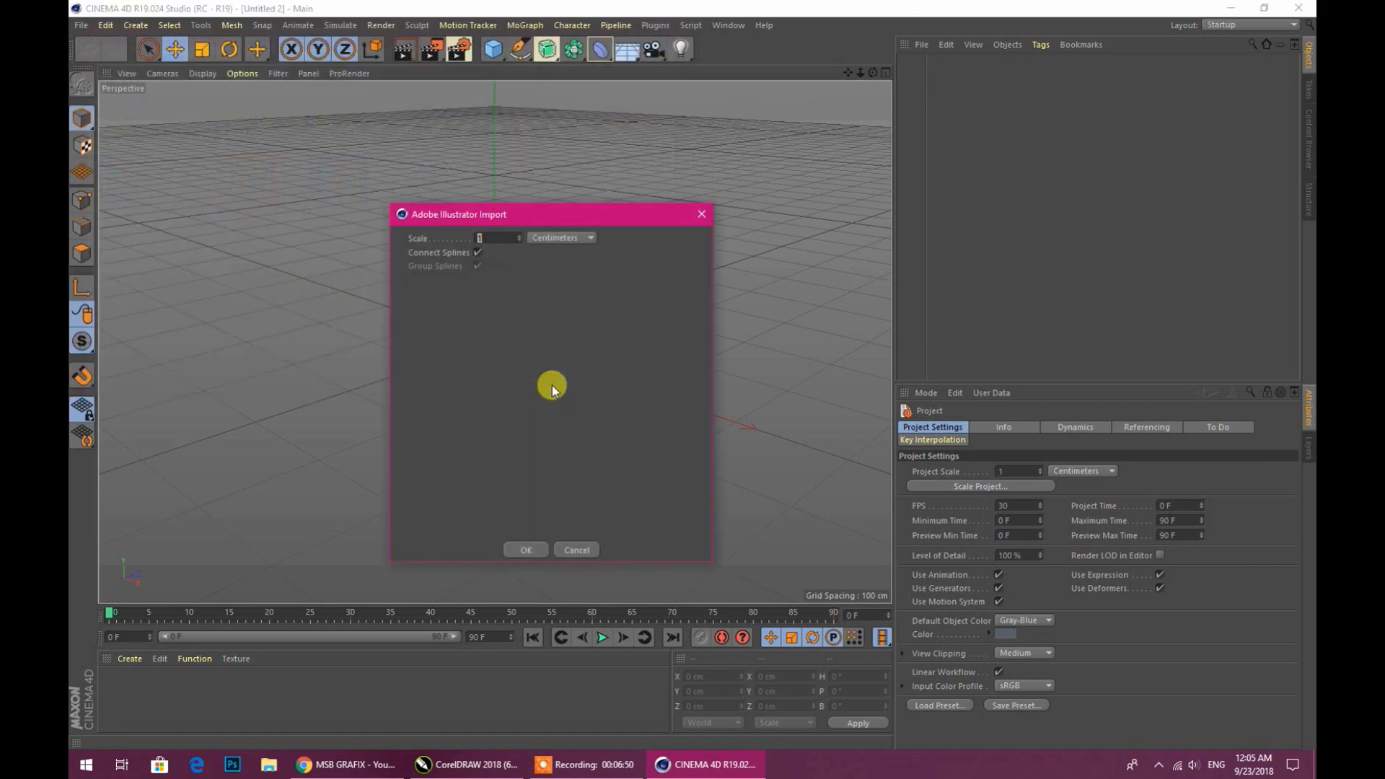
{"action": "left_click", "coordinate": [526, 551]}
Move the imported calligraphy group closer to the scene origin, to about X 324 cm and Z -194 cm.
{"action": "key", "text": "h"}
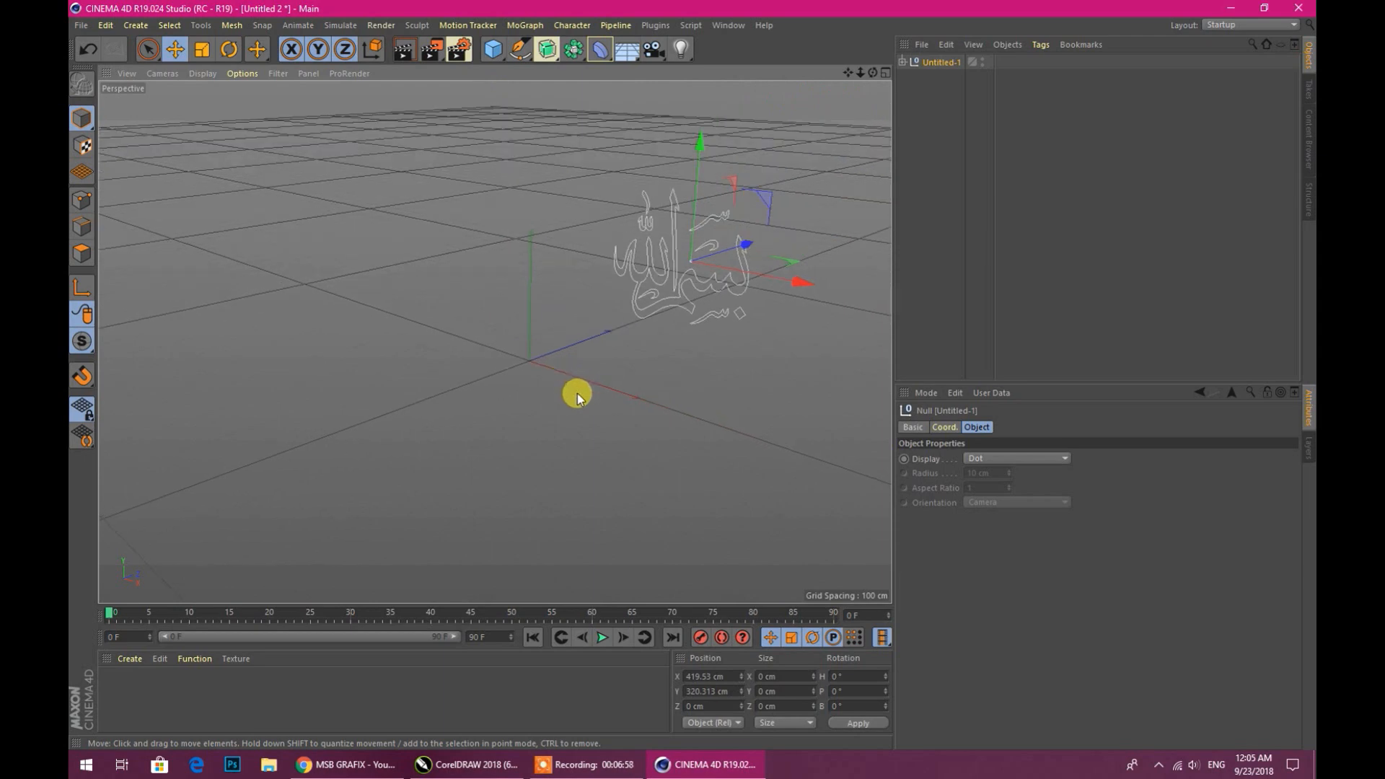
{"action": "left_click_drag", "start_coordinate": [873, 72], "coordinate": [494, 341]}
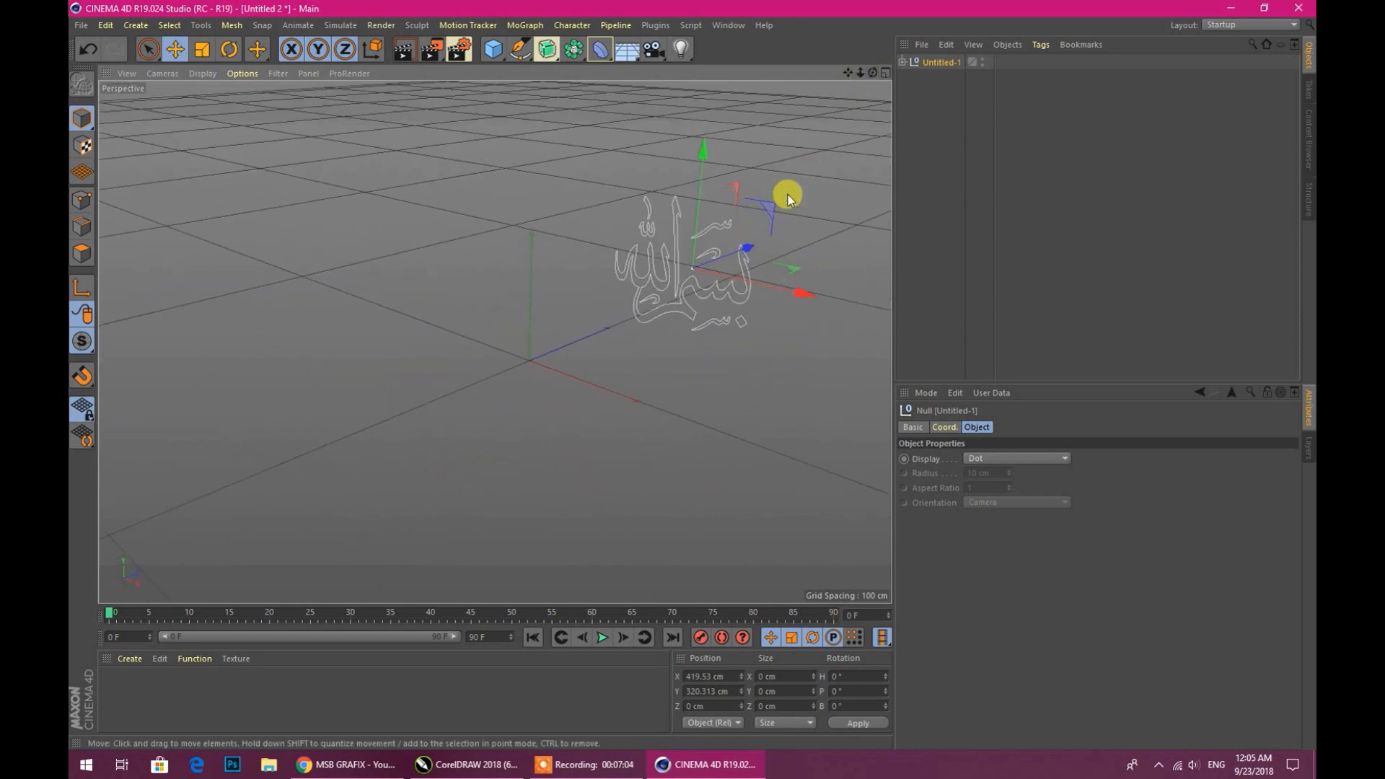
{"action": "scroll", "coordinate": [733, 272], "scroll_direction": "up", "scroll_amount": 5}
{"action": "scroll", "coordinate": [731, 273], "scroll_direction": "up", "scroll_amount": 2}
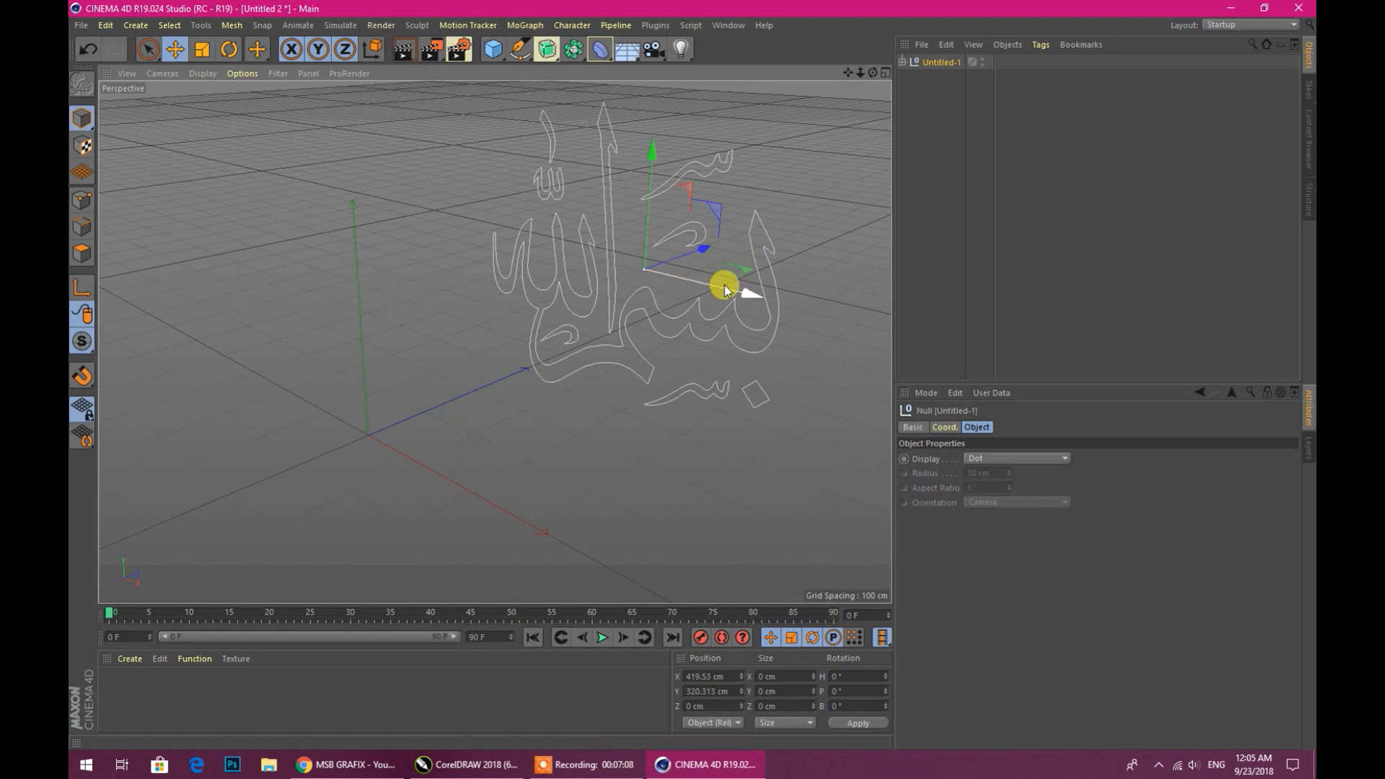
{"action": "left_click_drag", "start_coordinate": [706, 254], "coordinate": [475, 340]}
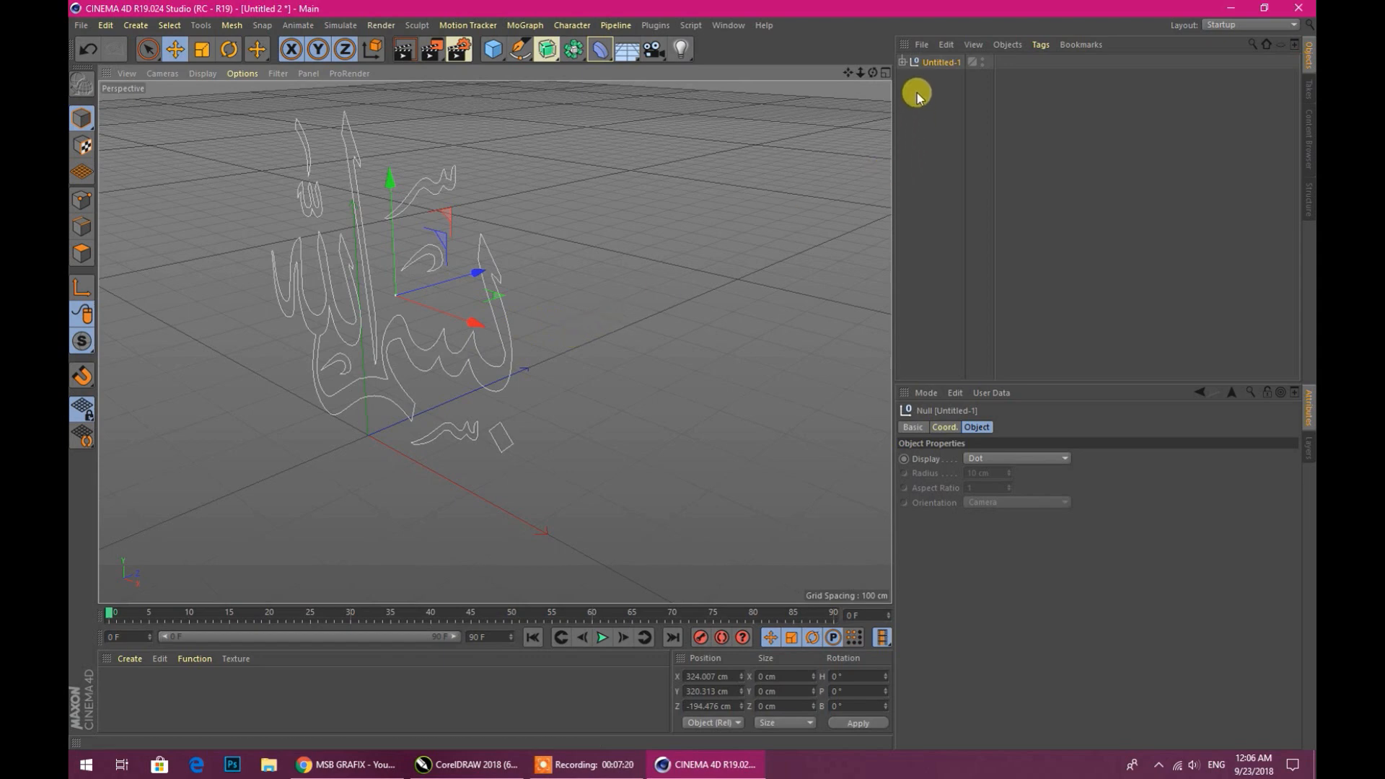
Expand the Untitled-1 group and disable Path 4 through Path 8 to check which strokes they form.
{"action": "left_click", "coordinate": [902, 62]}
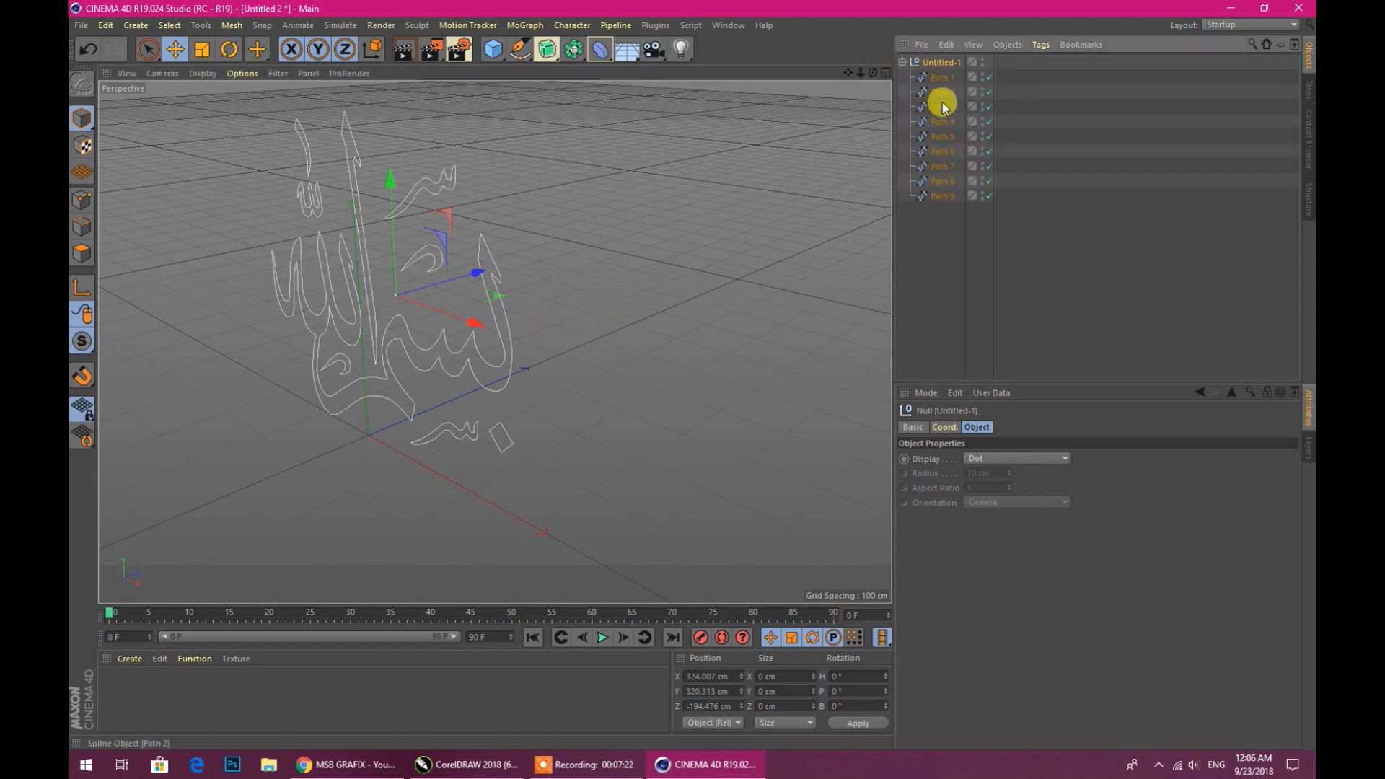
{"action": "left_click", "coordinate": [941, 181]}
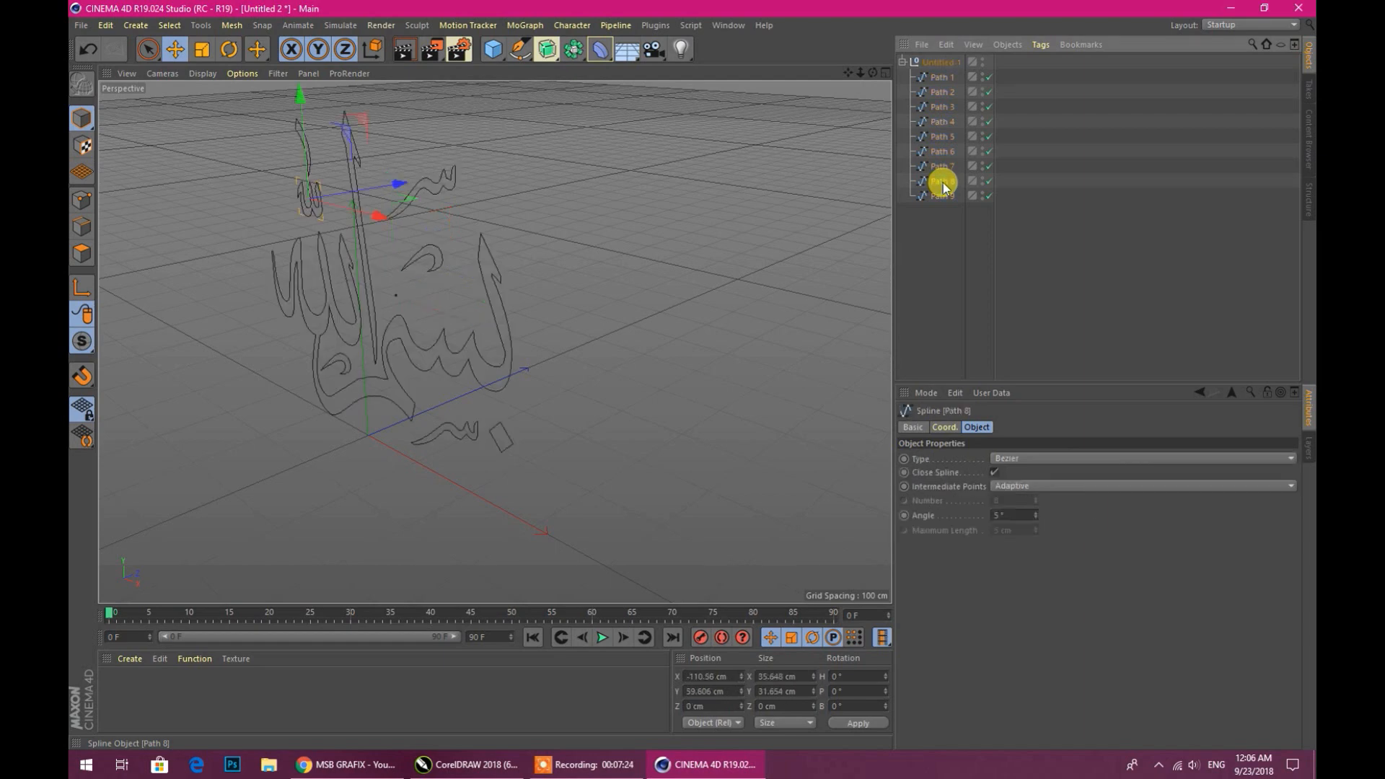
{"action": "left_click", "coordinate": [984, 179]}
{"action": "left_click", "coordinate": [989, 177]}
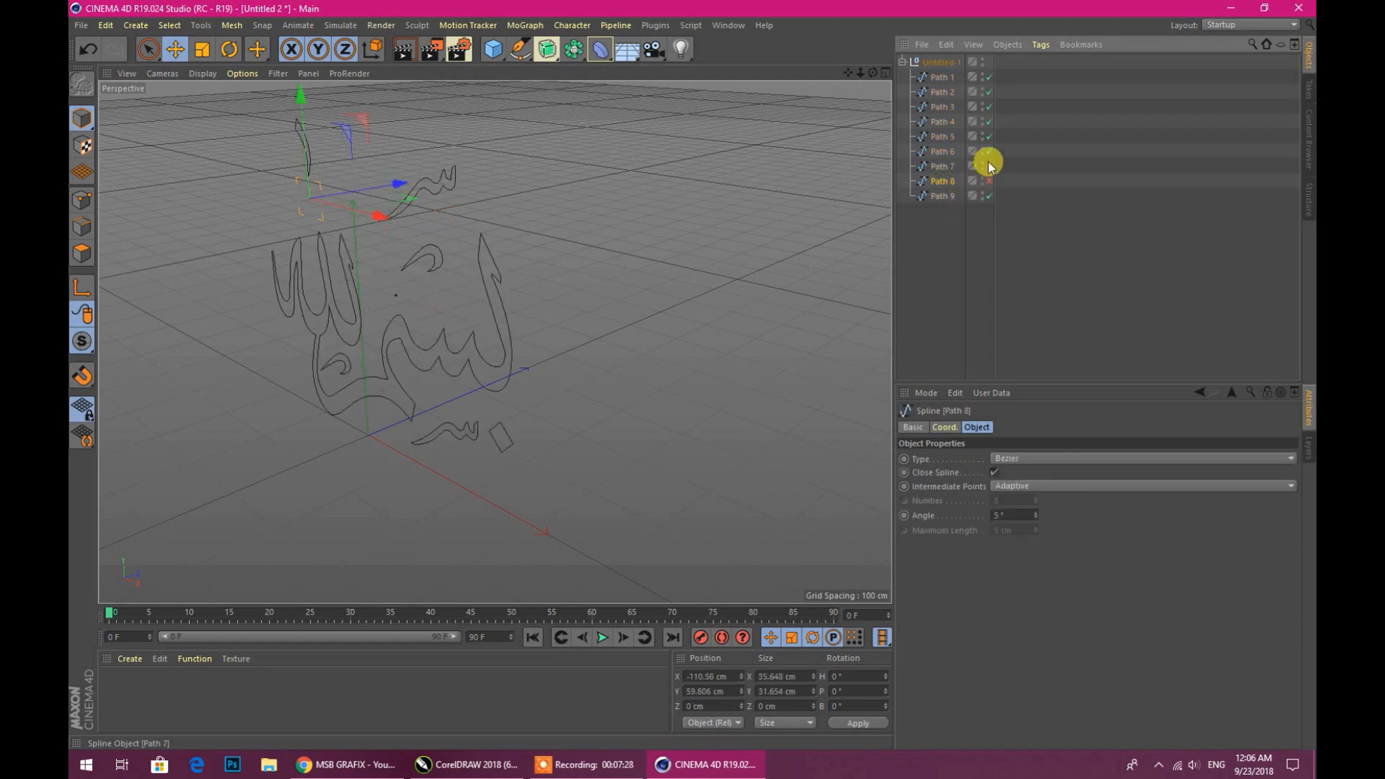
{"action": "left_click", "coordinate": [989, 152]}
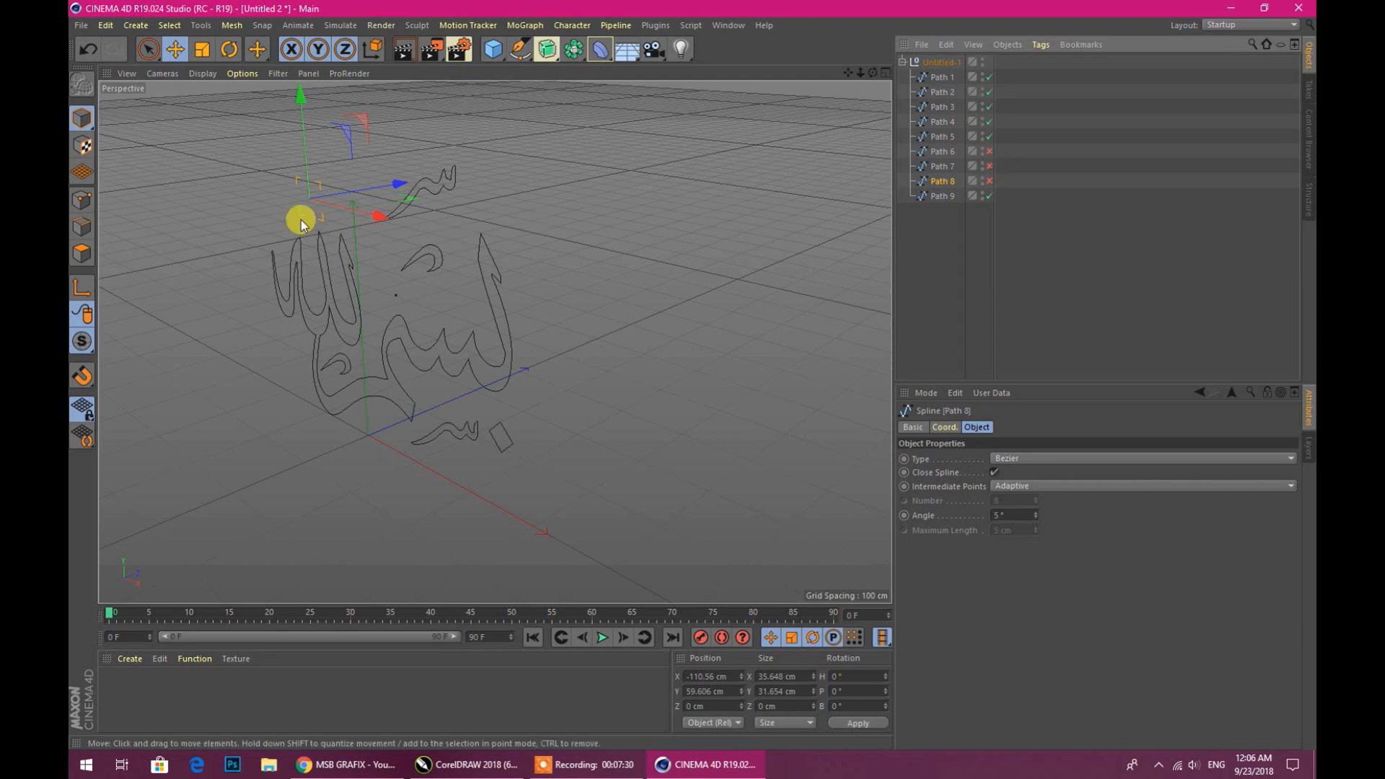
{"action": "left_click", "coordinate": [988, 137]}
{"action": "left_click", "coordinate": [987, 121]}
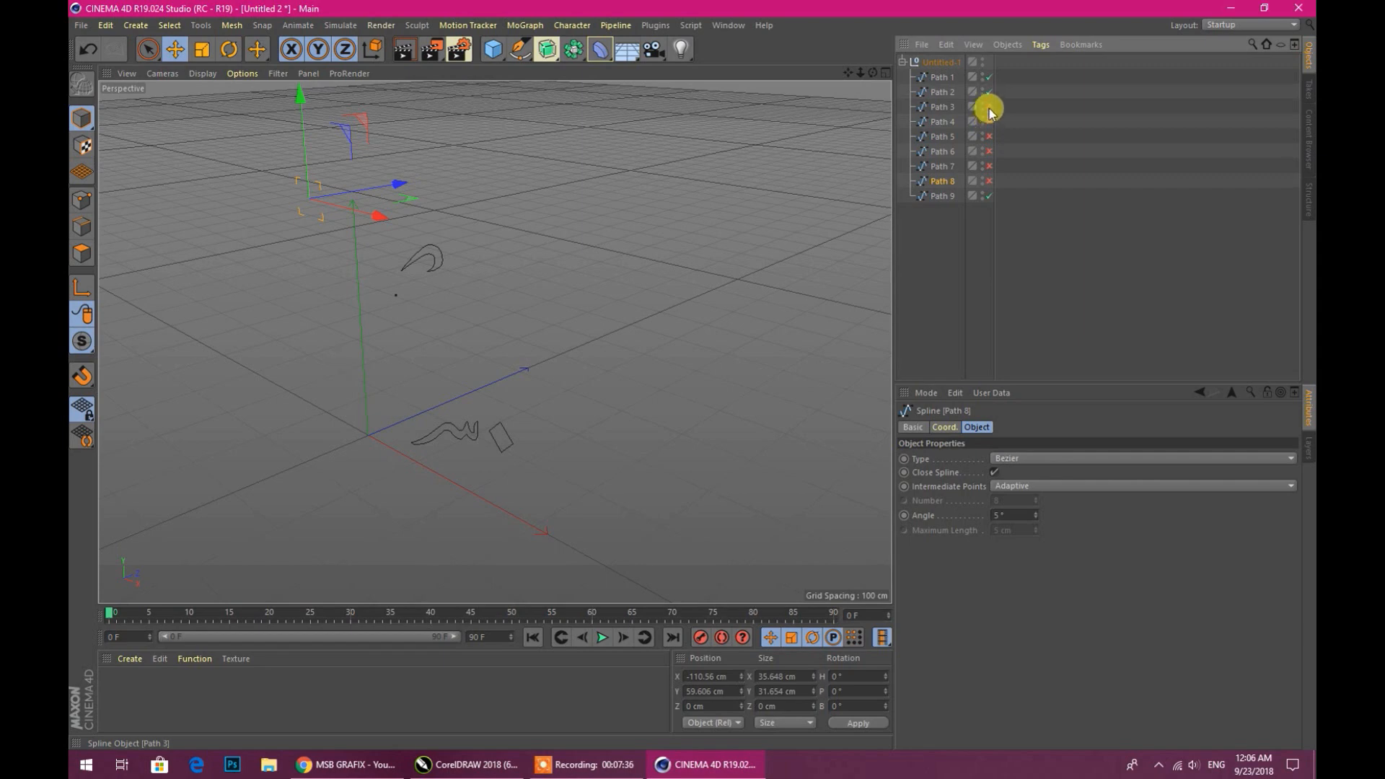
Re-enable Path 4 through Path 8 and collapse the Untitled-1 group.
{"action": "left_click", "coordinate": [989, 121]}
{"action": "left_click", "coordinate": [989, 137]}
{"action": "left_click", "coordinate": [988, 151]}
{"action": "left_click", "coordinate": [988, 166]}
{"action": "left_click", "coordinate": [988, 180]}
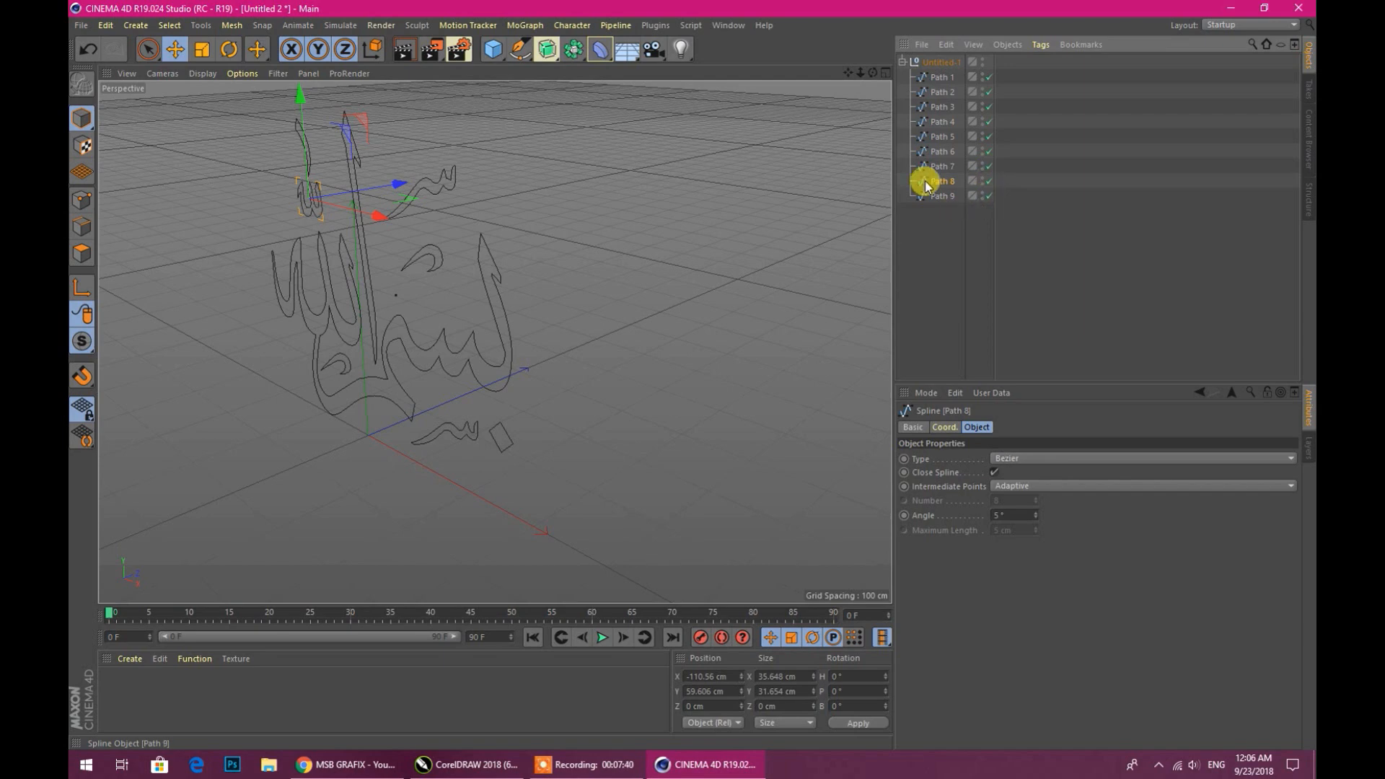
{"action": "left_click", "coordinate": [903, 62]}
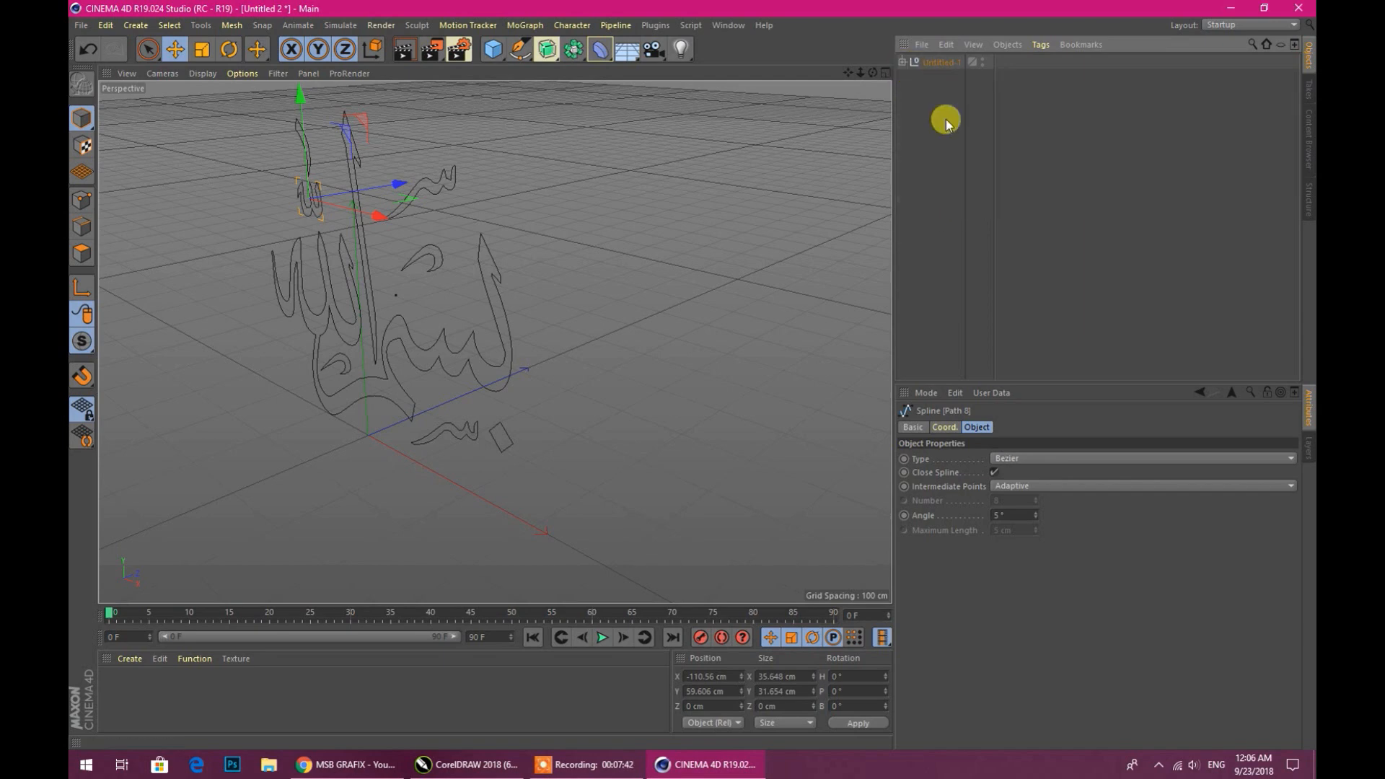
Select the Untitled-1 group with all its child paths and merge them into one spline with Connect Objects + Delete.
{"action": "scroll", "coordinate": [396, 306], "scroll_direction": "up", "scroll_amount": 5}
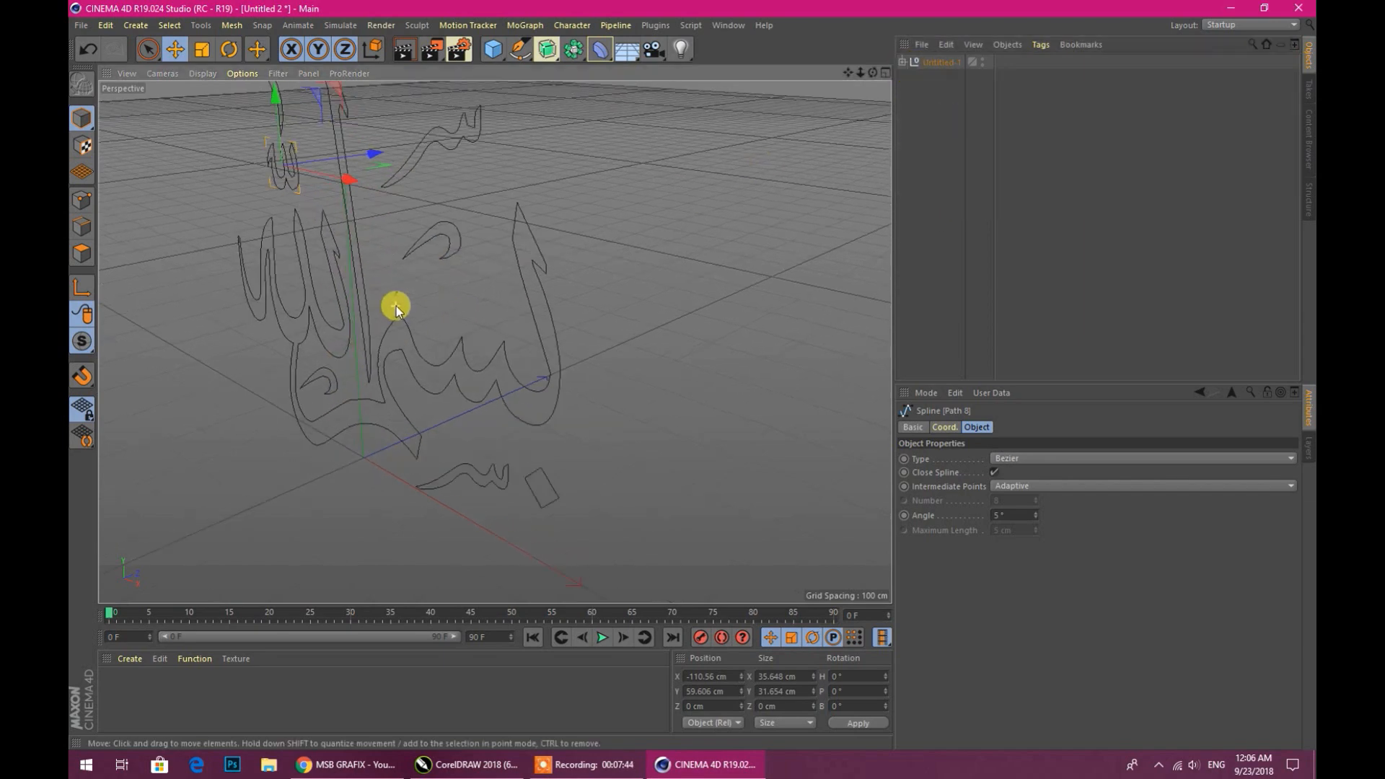
{"action": "scroll", "coordinate": [396, 305], "scroll_direction": "down", "scroll_amount": 8}
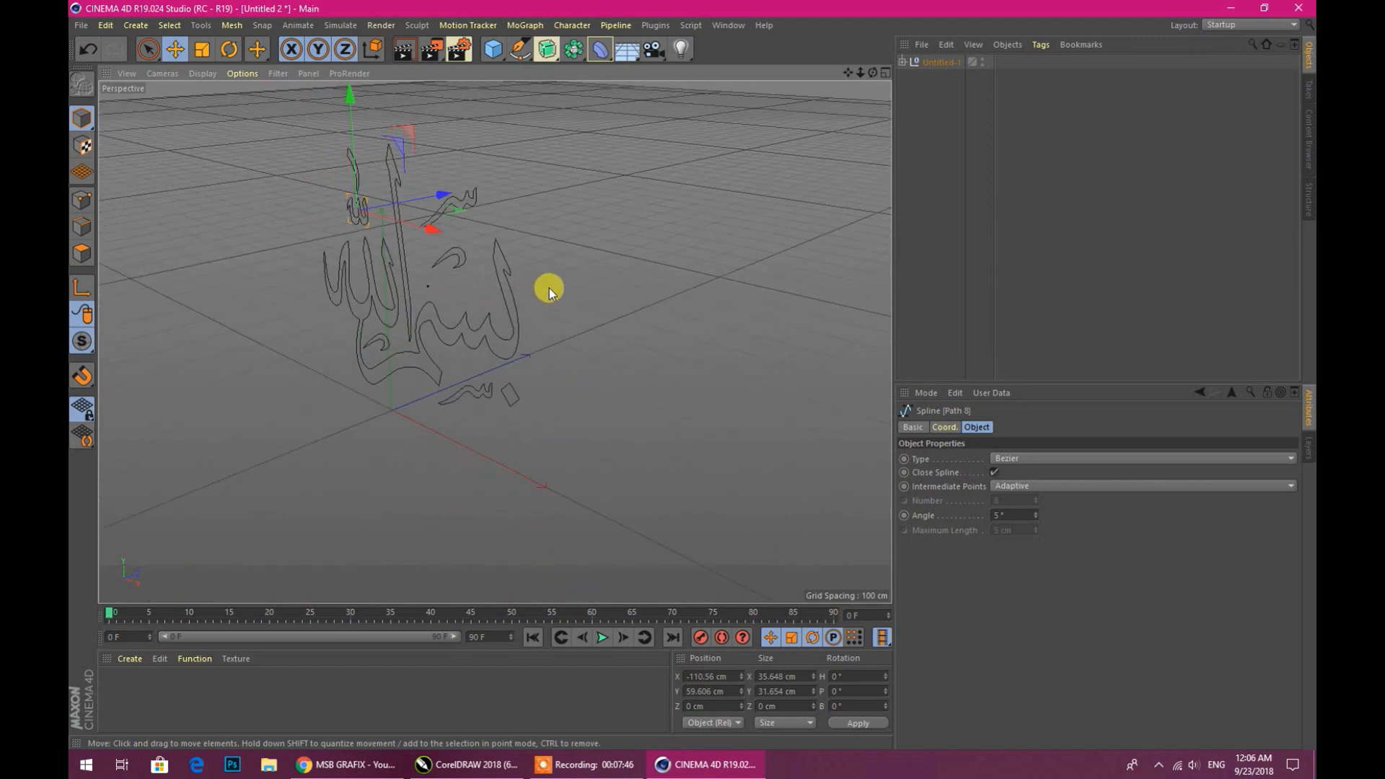
{"action": "right_click", "coordinate": [931, 65]}
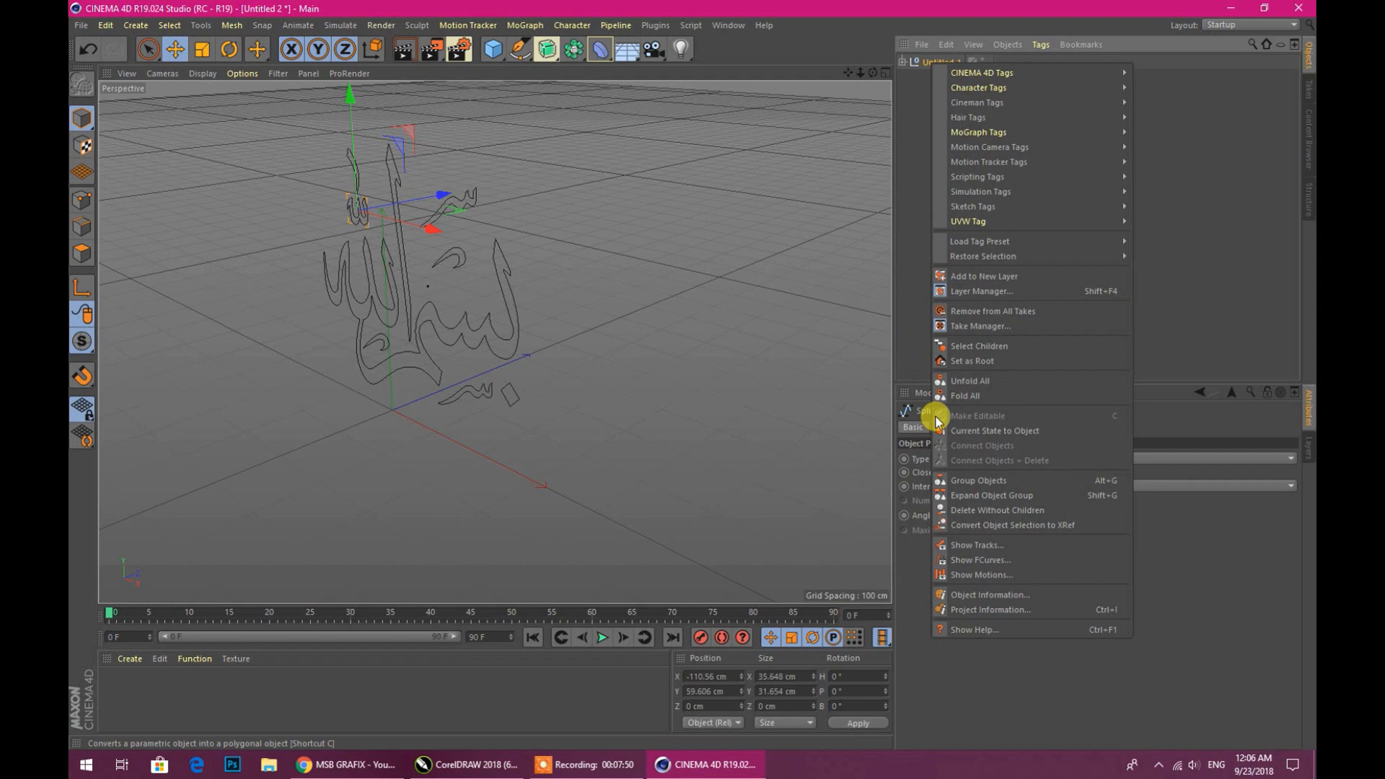
{"action": "left_click", "coordinate": [986, 350]}
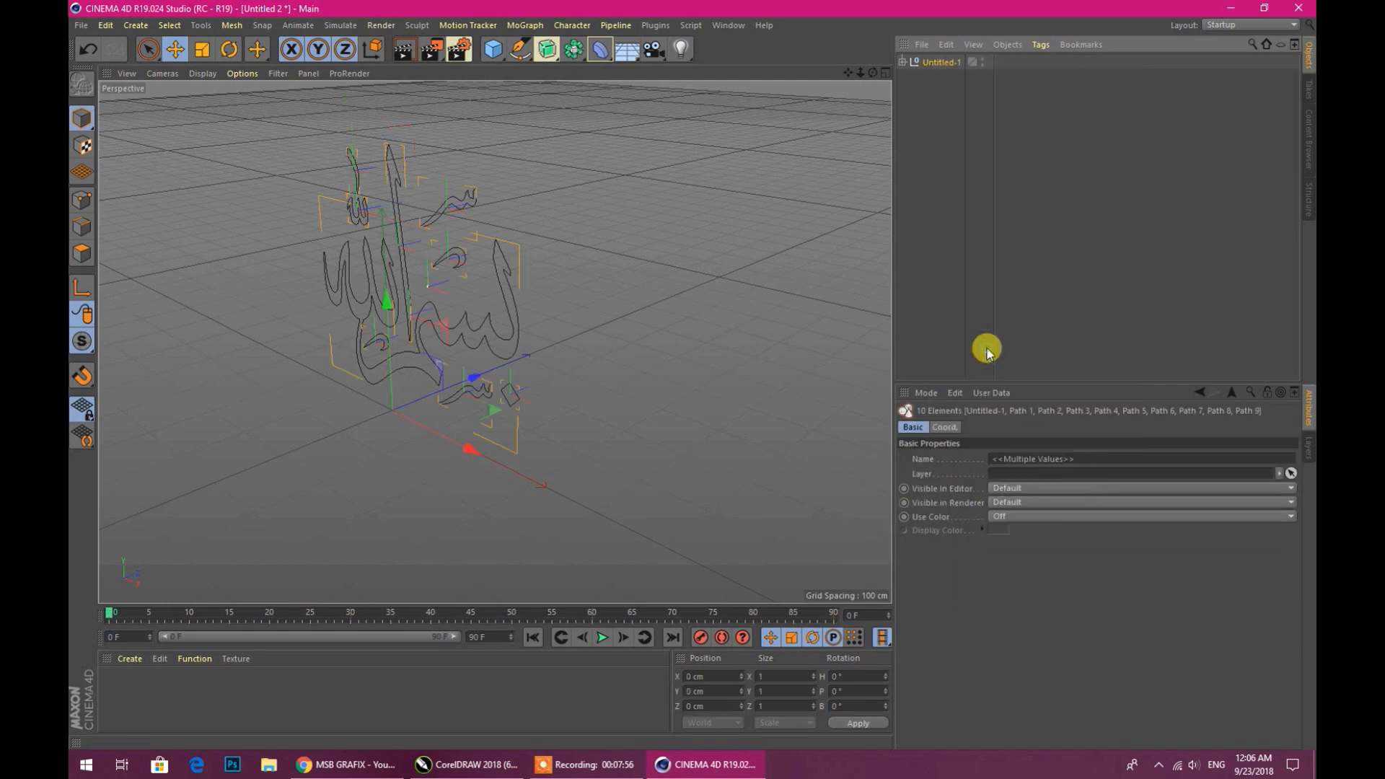
{"action": "right_click", "coordinate": [932, 64]}
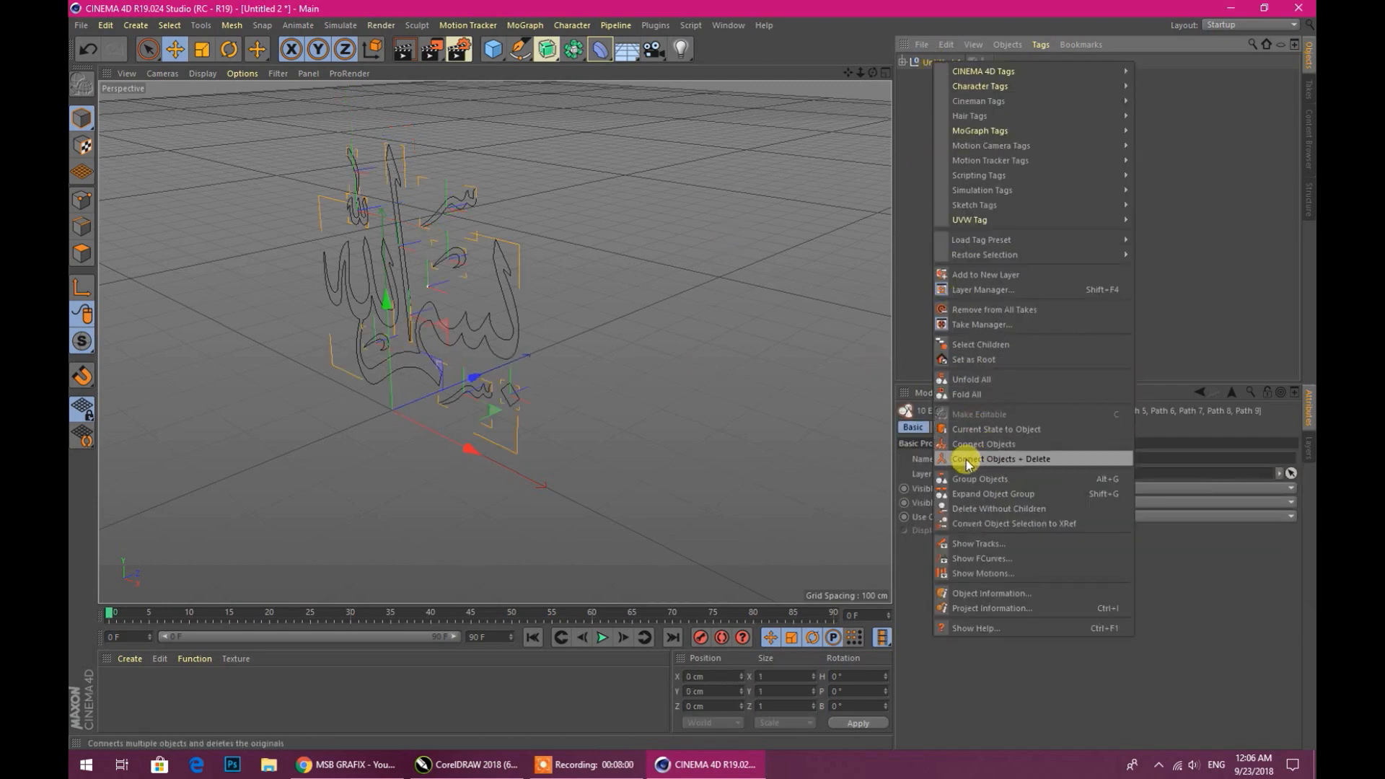
{"action": "left_click", "coordinate": [1042, 462]}
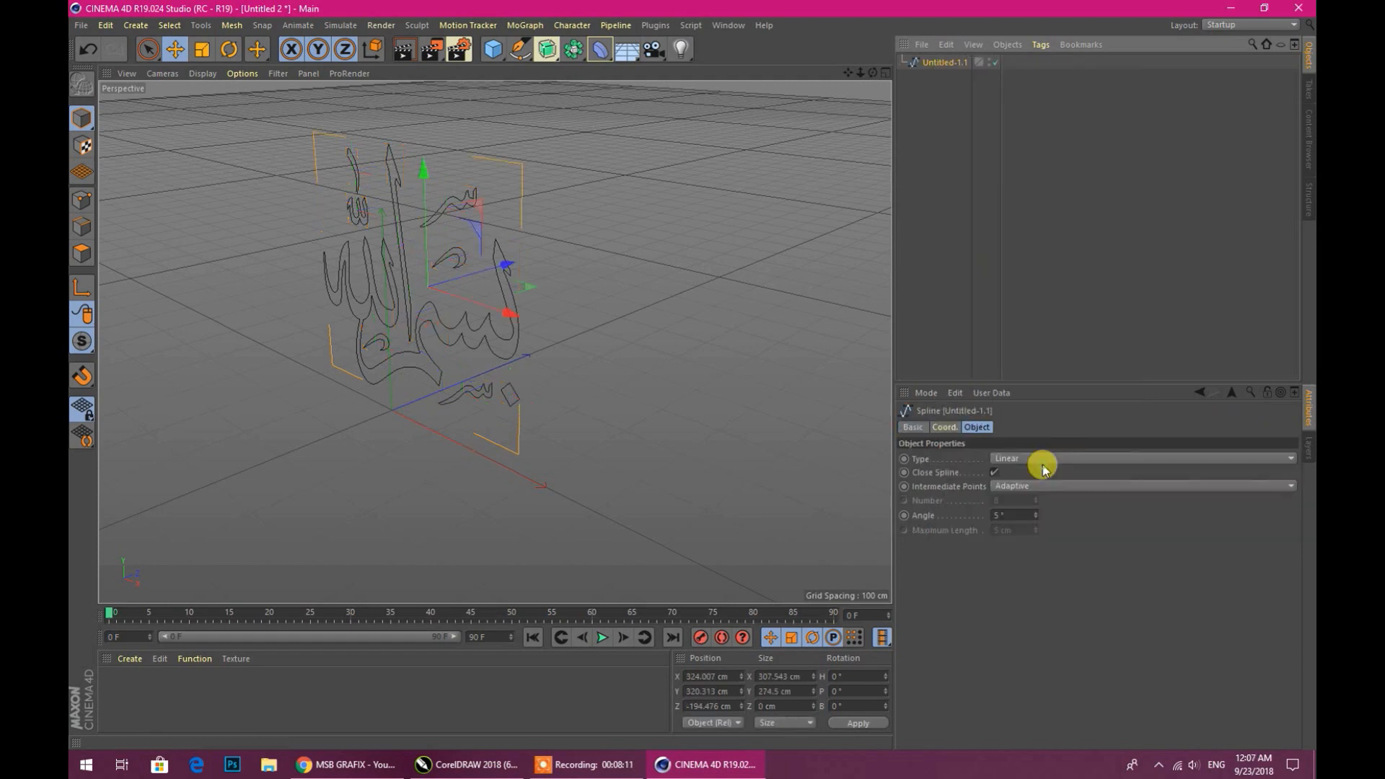
Add an Extrude generator to the scene and select the connected calligraphy spline.
{"action": "left_click", "coordinate": [603, 278]}
{"action": "left_click", "coordinate": [495, 331]}
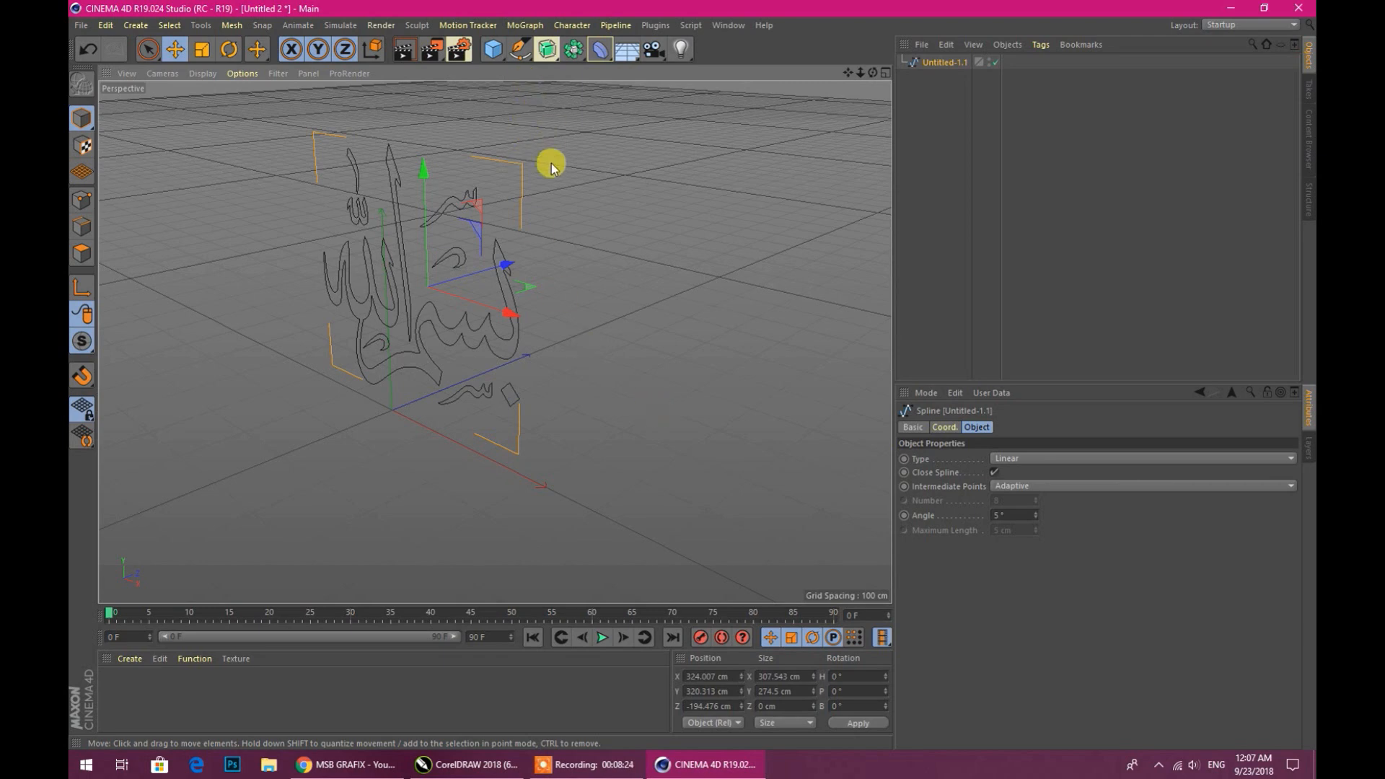
{"action": "left_click", "coordinate": [544, 52]}
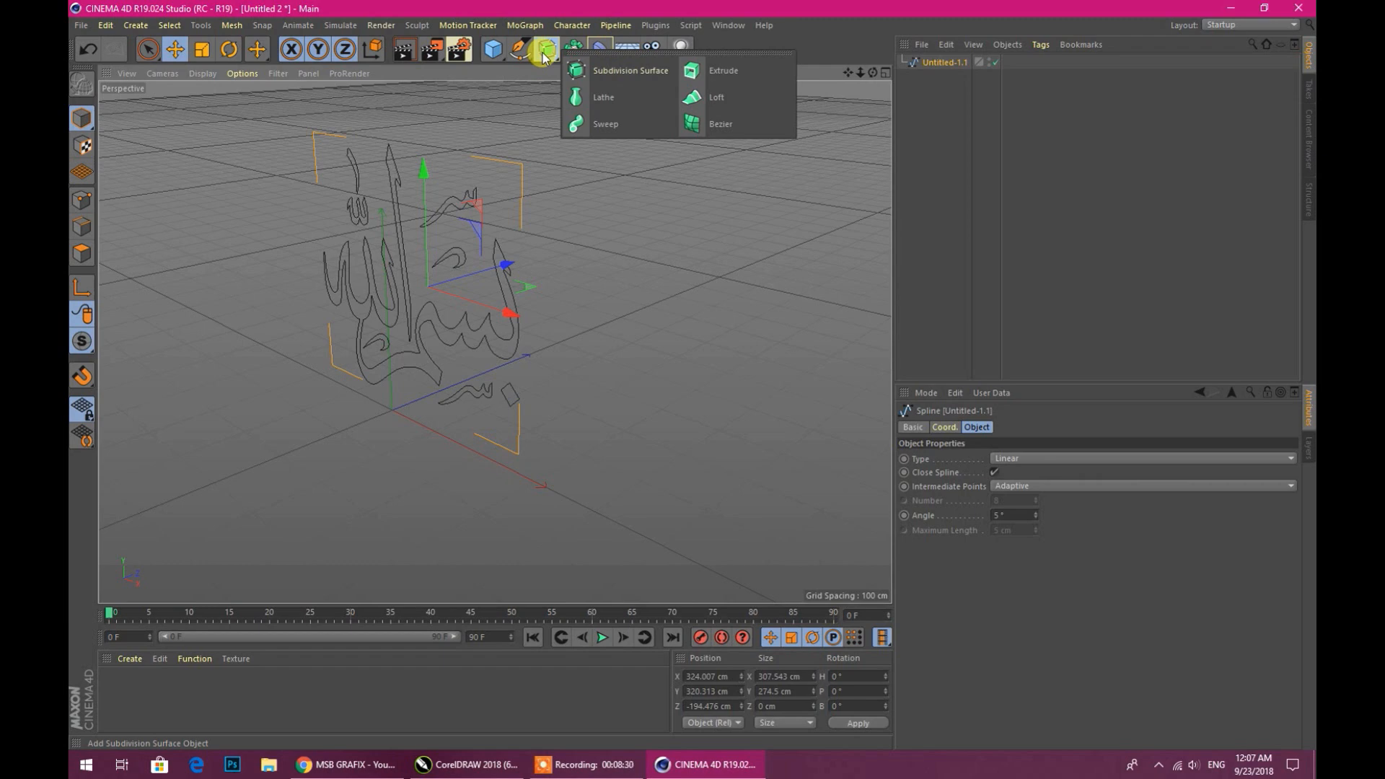
{"action": "left_click", "coordinate": [725, 72]}
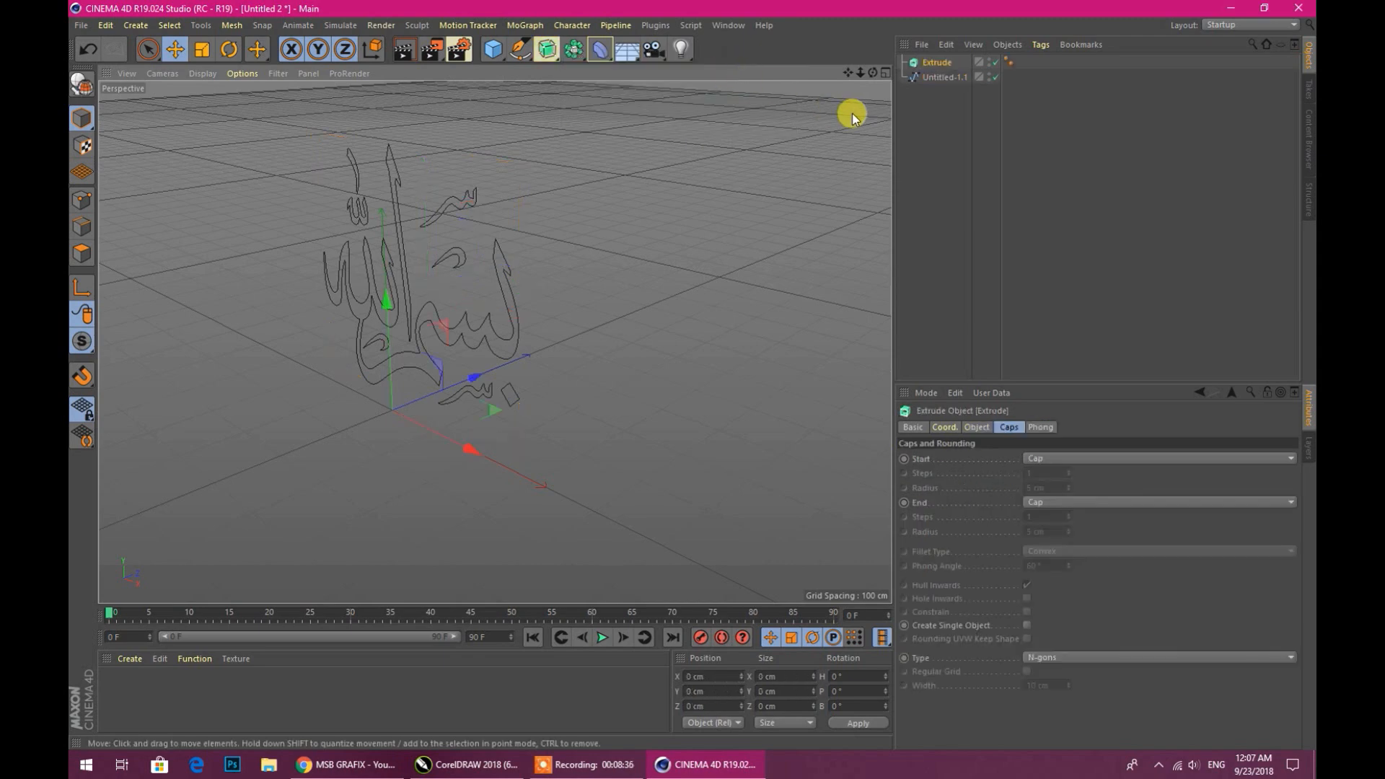
{"action": "left_click", "coordinate": [939, 79]}
{"action": "right_click", "coordinate": [939, 81]}
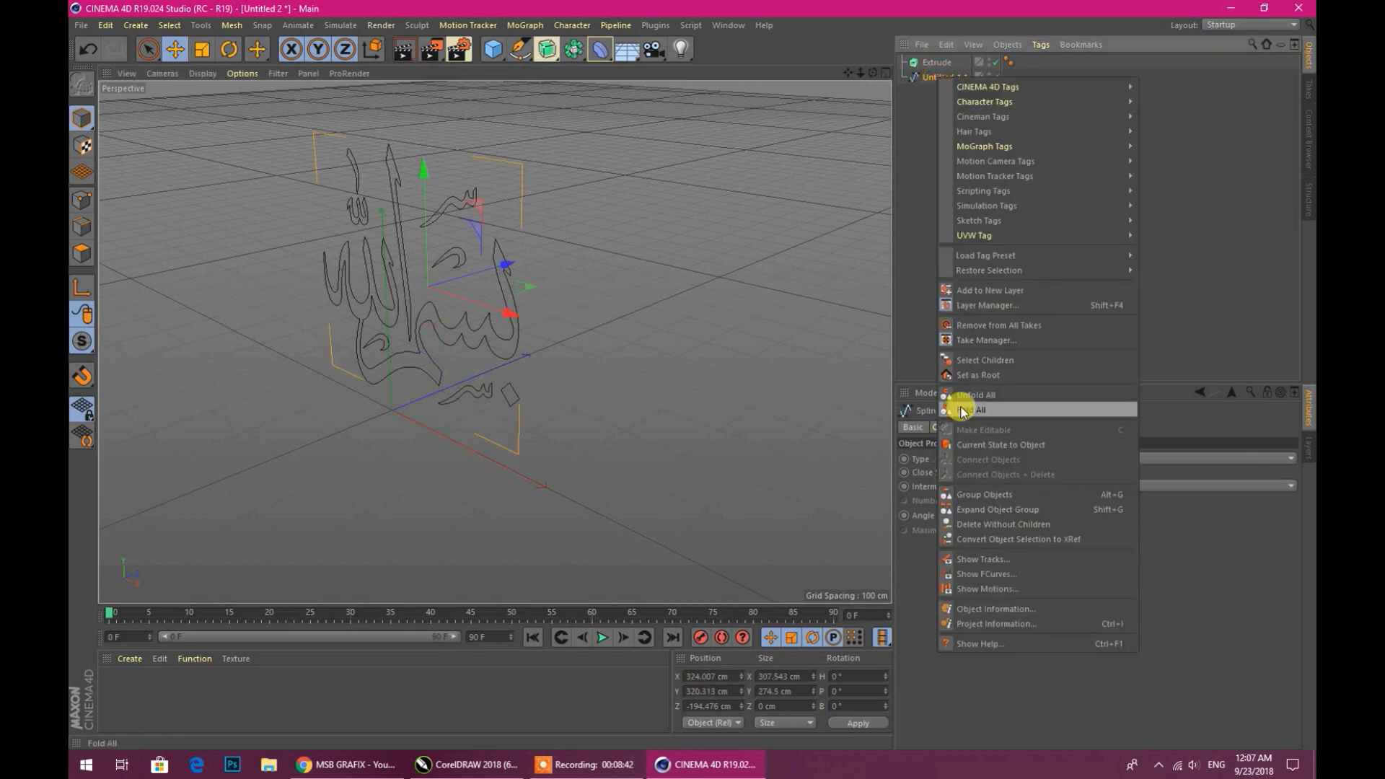
{"action": "left_click", "coordinate": [910, 164]}
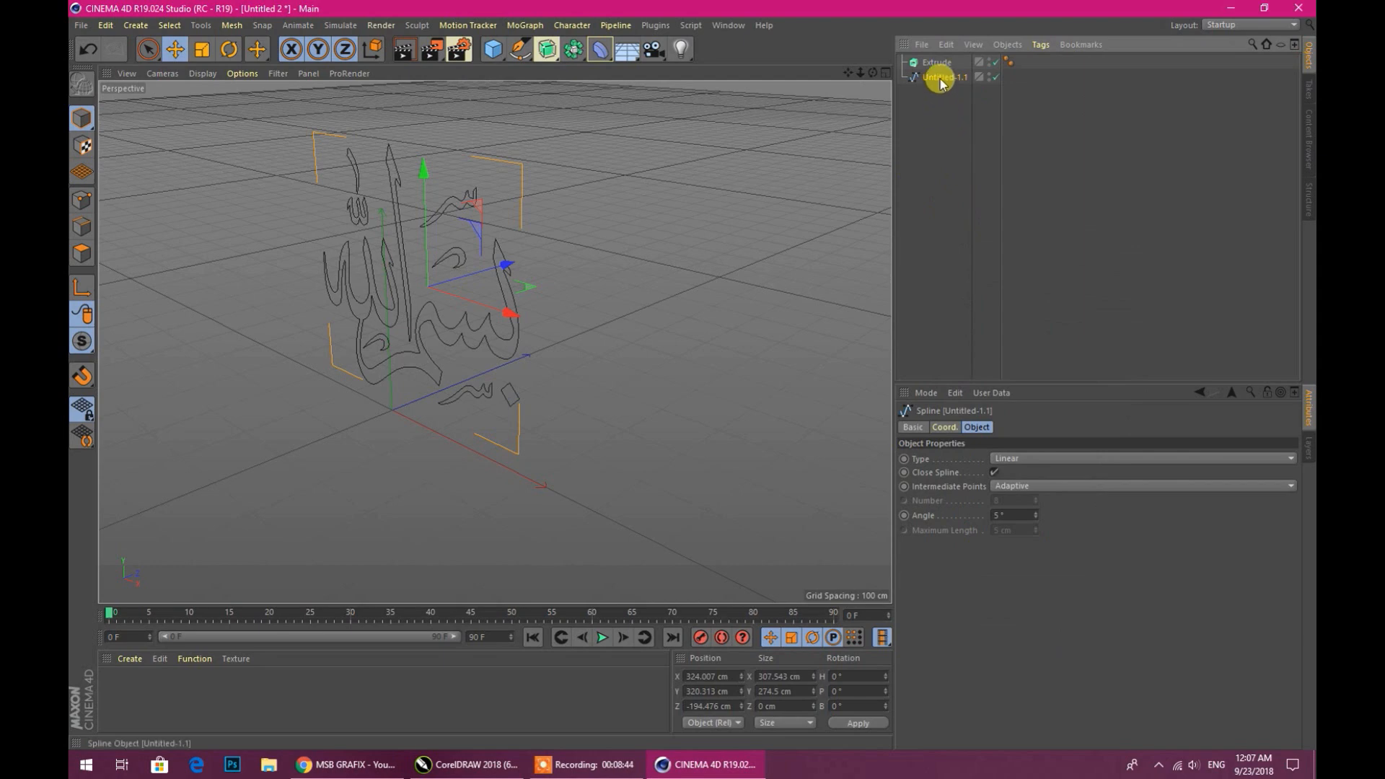
Rename the connected calligraphy spline to A2 and make it a child of the Extrude generator.
{"action": "double_click", "coordinate": [936, 76]}
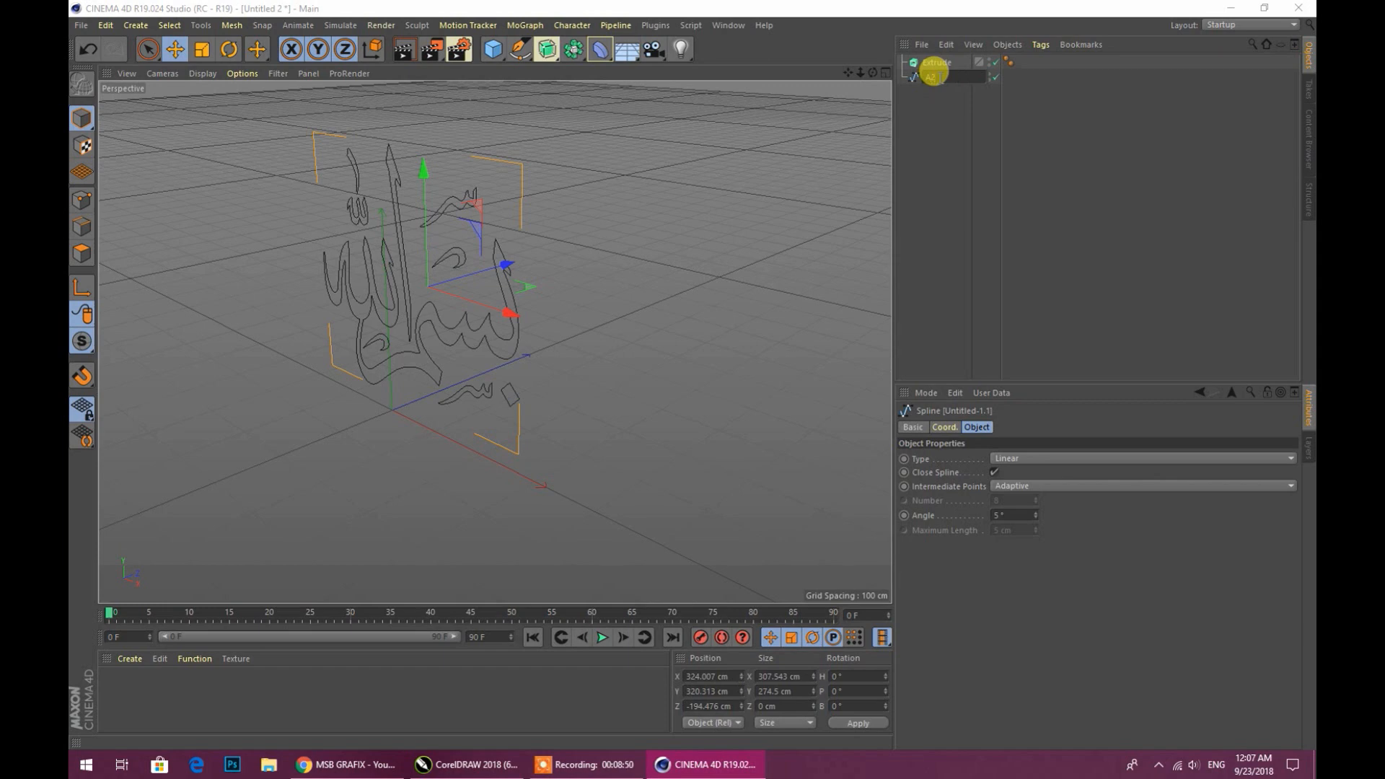
{"action": "type", "text": "A2"}
{"action": "key", "text": "Return"}
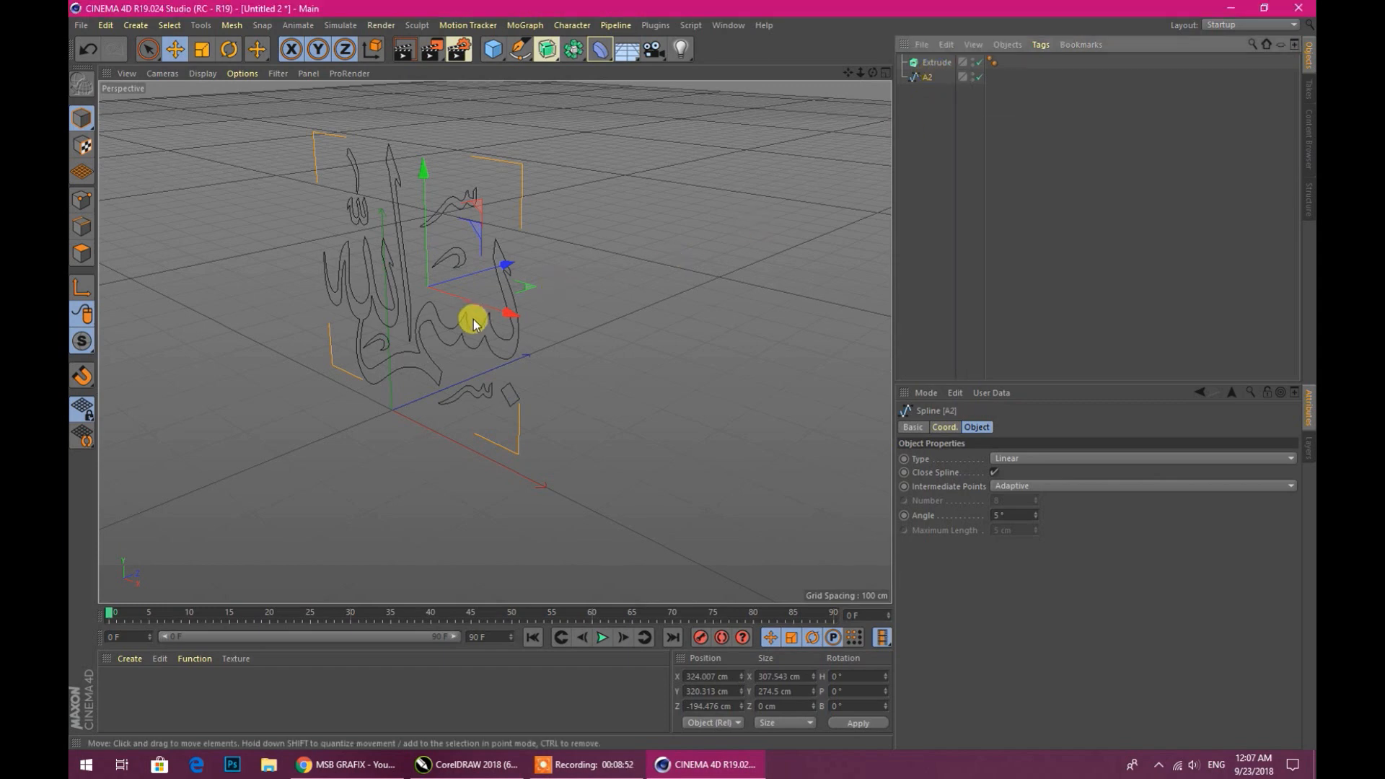
{"action": "left_click", "coordinate": [931, 90]}
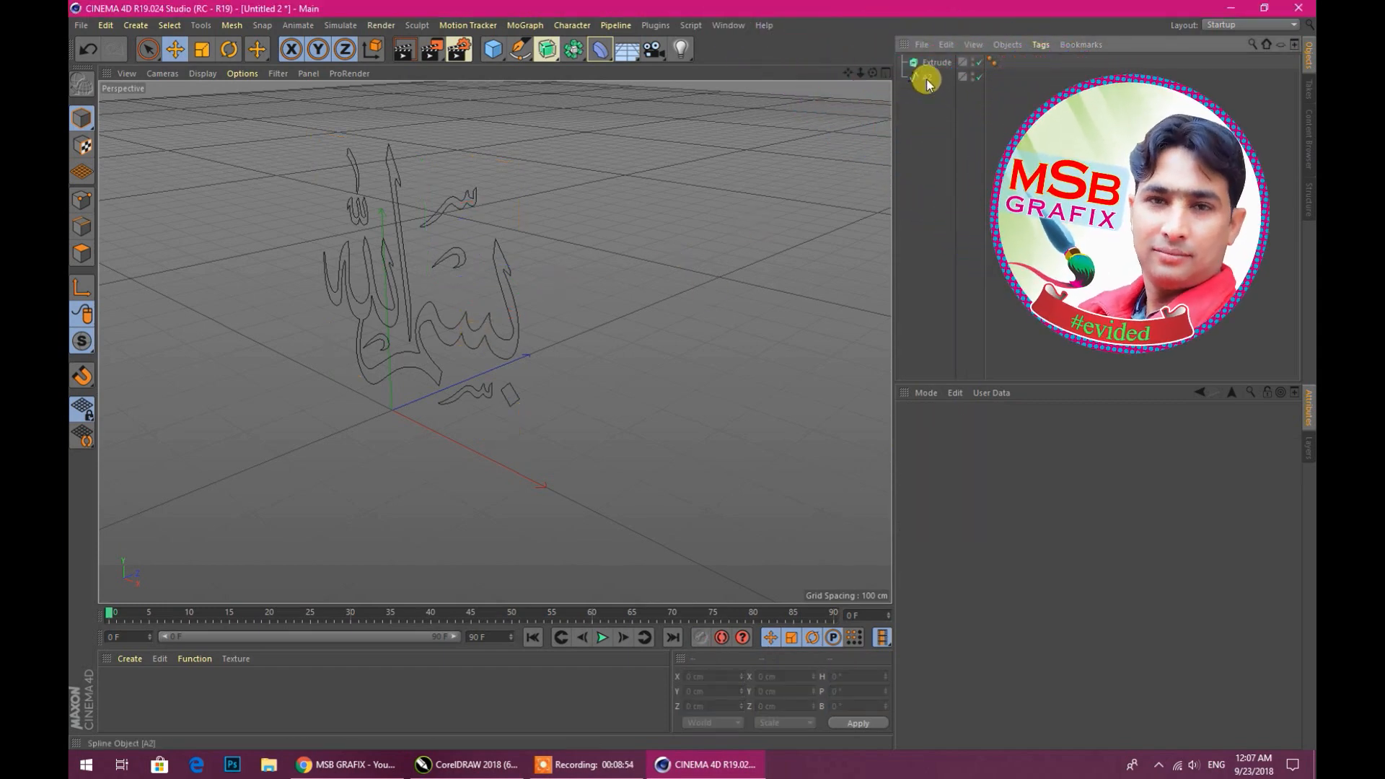
{"action": "left_click_drag", "start_coordinate": [928, 85], "coordinate": [932, 62]}
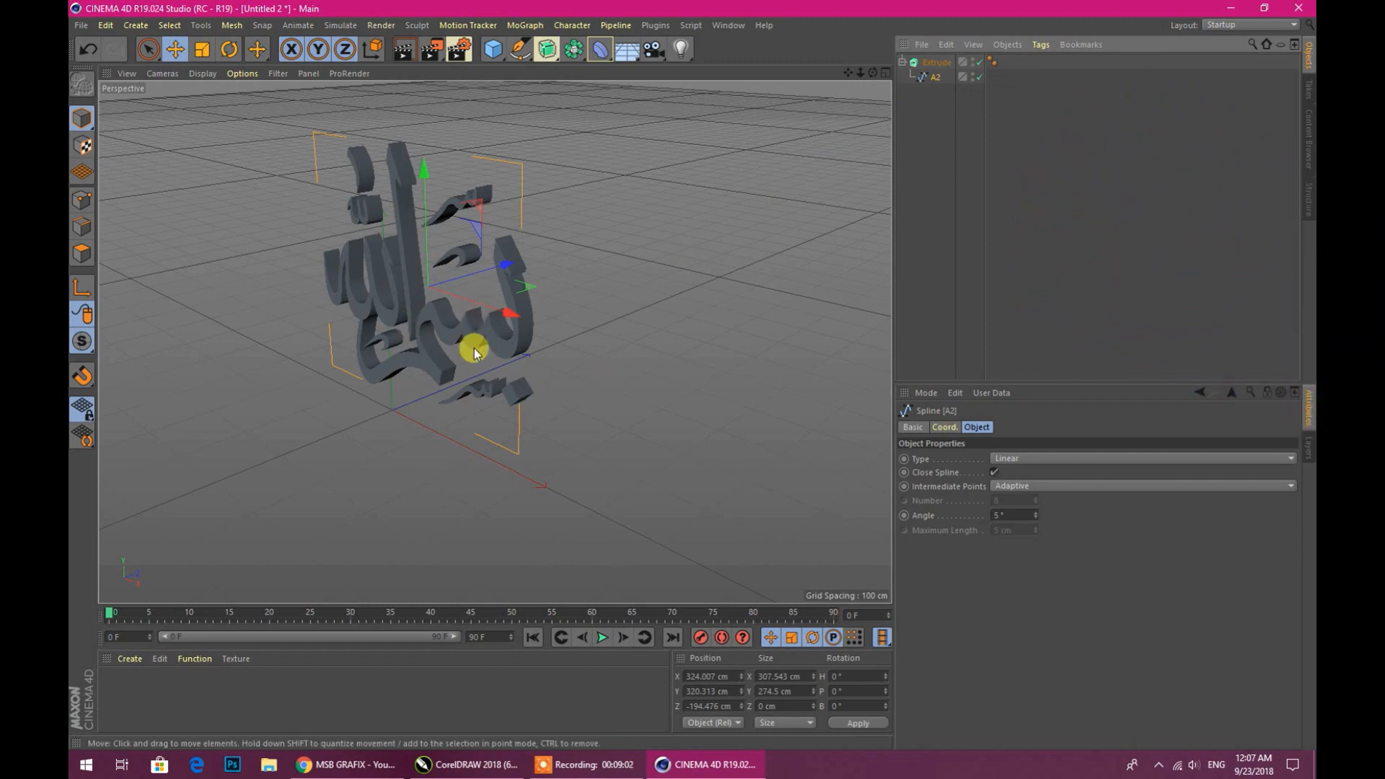
Set the Extrude object's Z movement to 300 cm.
{"action": "left_click", "coordinate": [448, 310]}
{"action": "left_click_drag", "start_coordinate": [871, 76], "coordinate": [804, 76]}
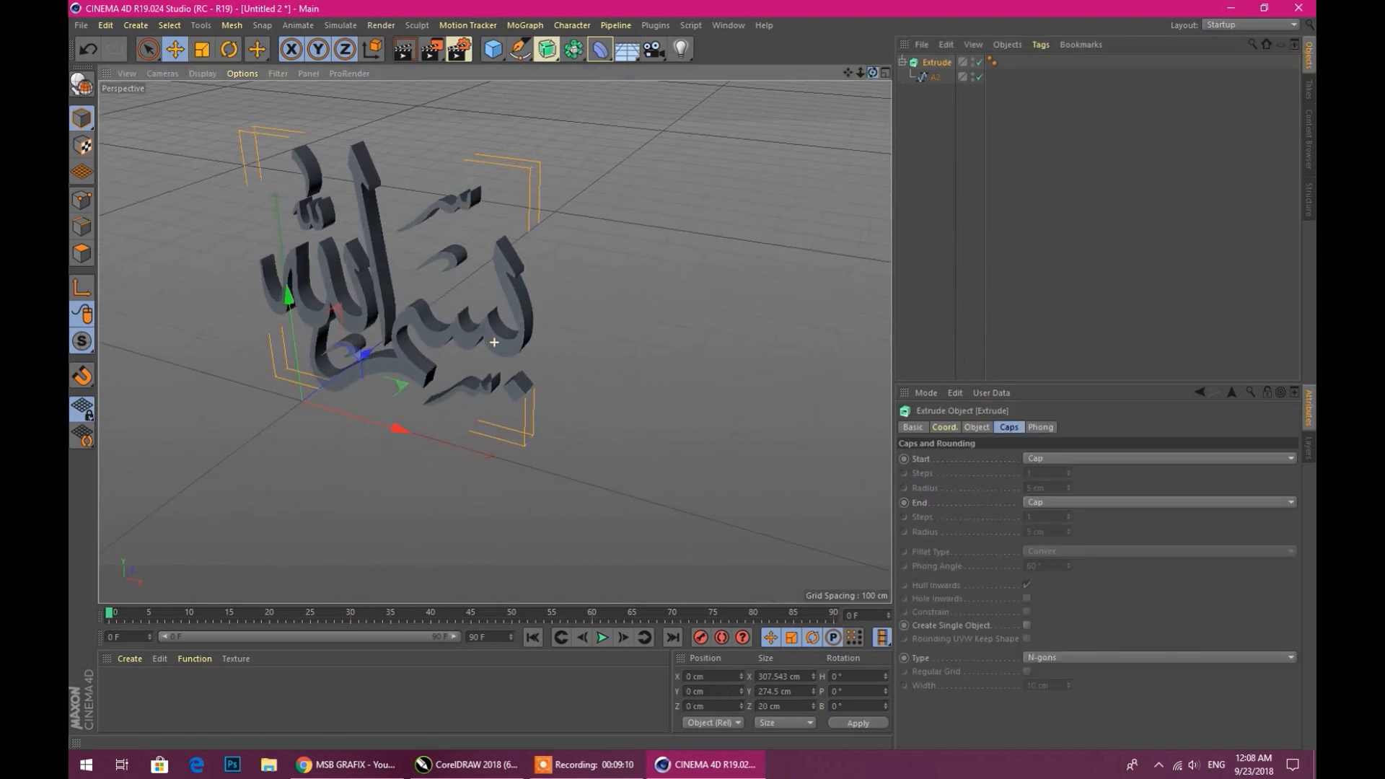
{"action": "scroll", "coordinate": [302, 318], "scroll_direction": "up", "scroll_amount": 2}
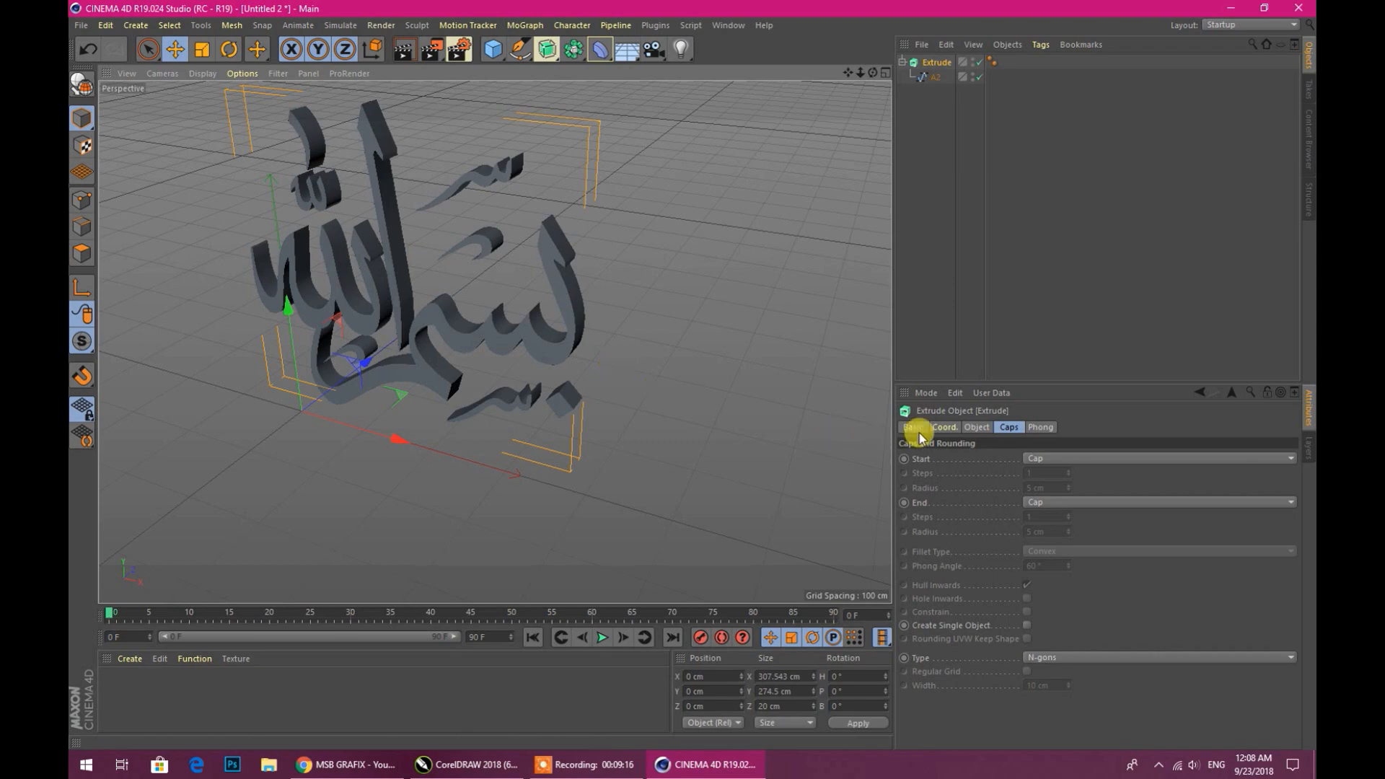
{"action": "left_click", "coordinate": [977, 426]}
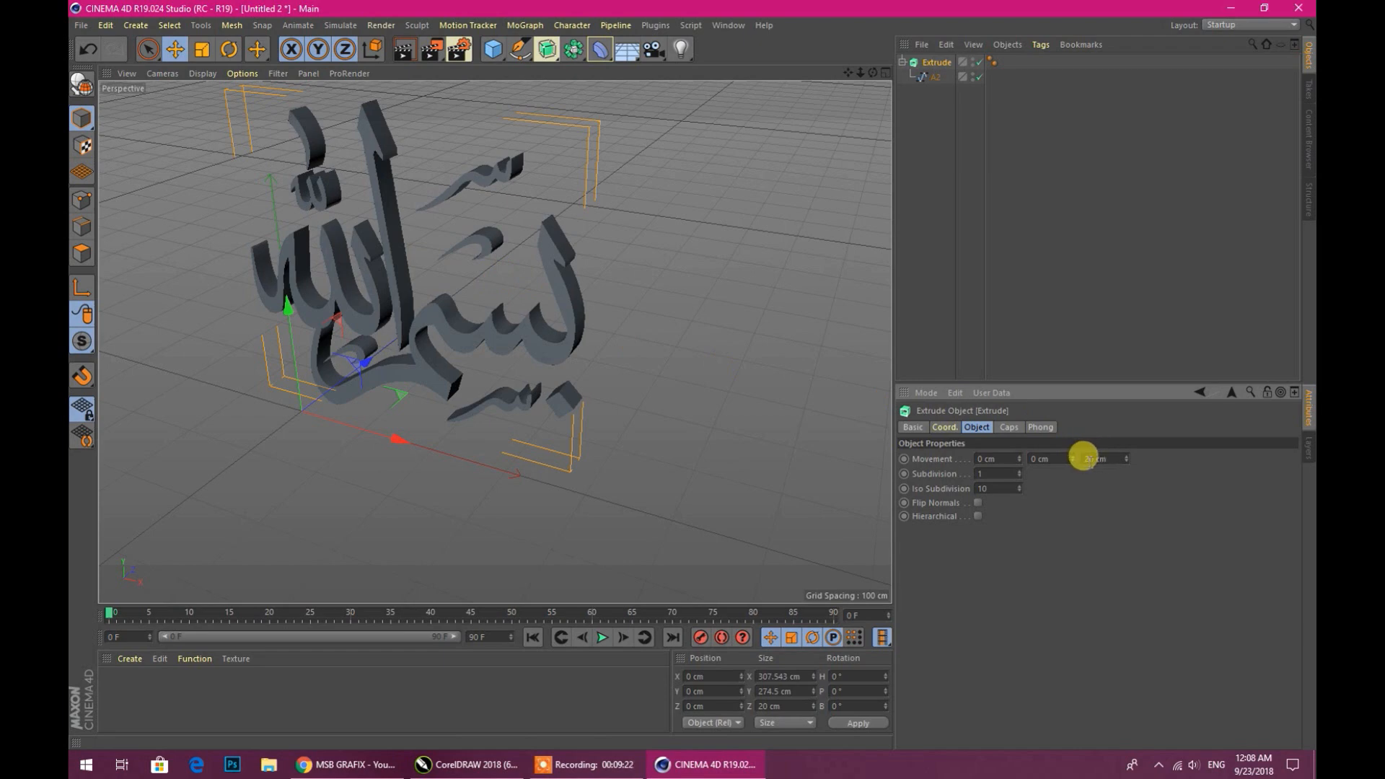
{"action": "left_click", "coordinate": [1091, 460]}
{"action": "double_click", "coordinate": [1096, 458]}
{"action": "key", "text": "Return"}
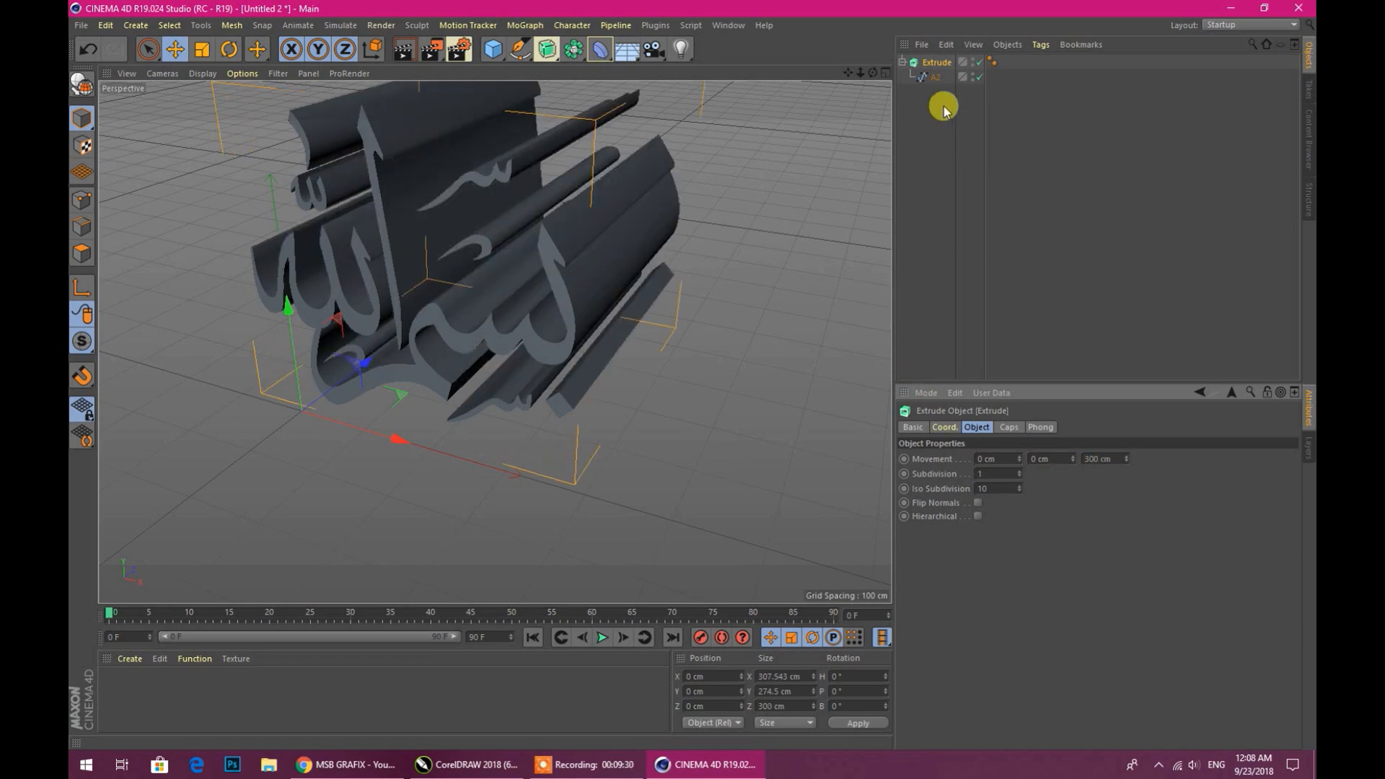
Reduce the extrusion depth of the calligraphy to 30 cm along Z.
{"action": "mouse_move", "coordinate": [872, 73]}
{"action": "left_mouse_down"}
{"action": "mouse_move", "coordinate": [830, 76]}
{"action": "mouse_move", "coordinate": [858, 43]}
{"action": "mouse_move", "coordinate": [808, 50]}
{"action": "mouse_move", "coordinate": [837, 108]}
{"action": "mouse_move", "coordinate": [793, 87]}
{"action": "mouse_move", "coordinate": [706, 98]}
{"action": "mouse_move", "coordinate": [872, 72]}
{"action": "left_mouse_up"}
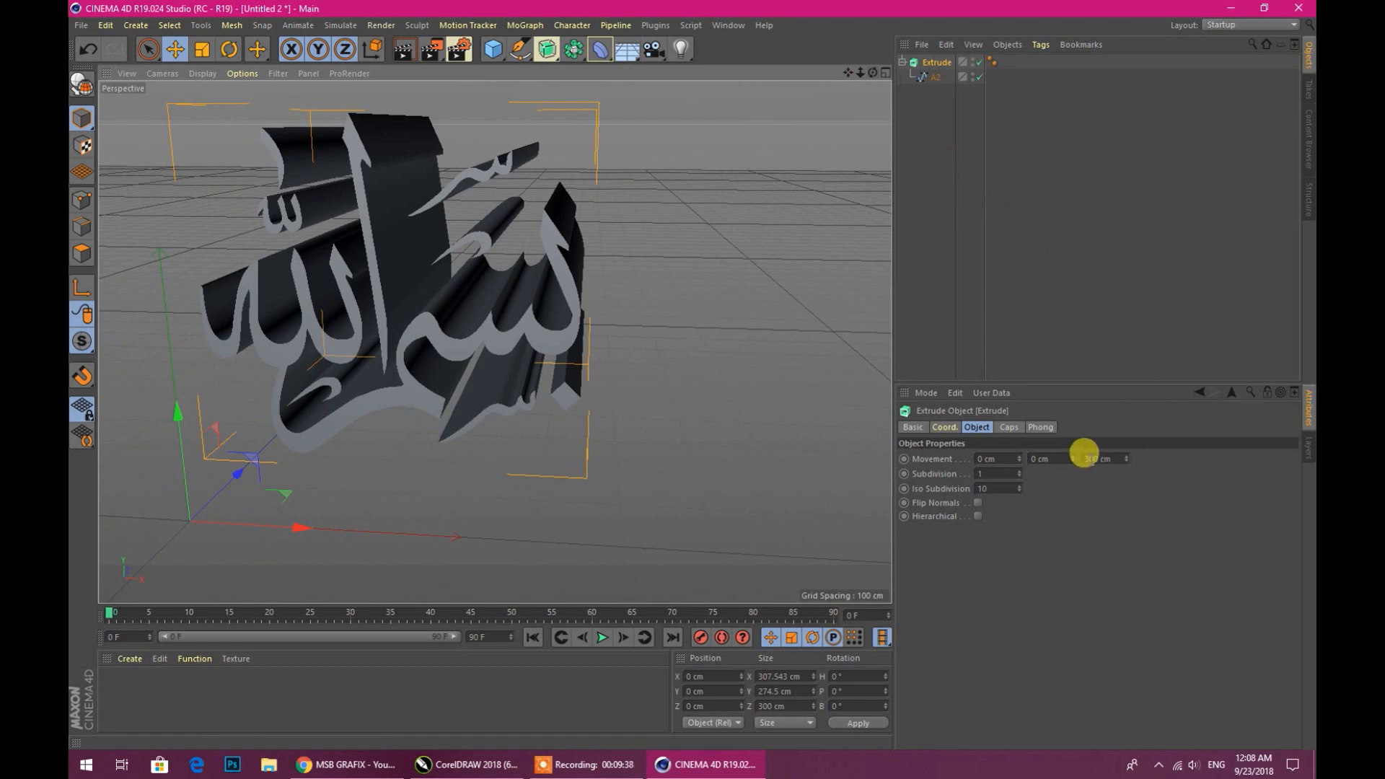
{"action": "left_click", "coordinate": [1089, 459]}
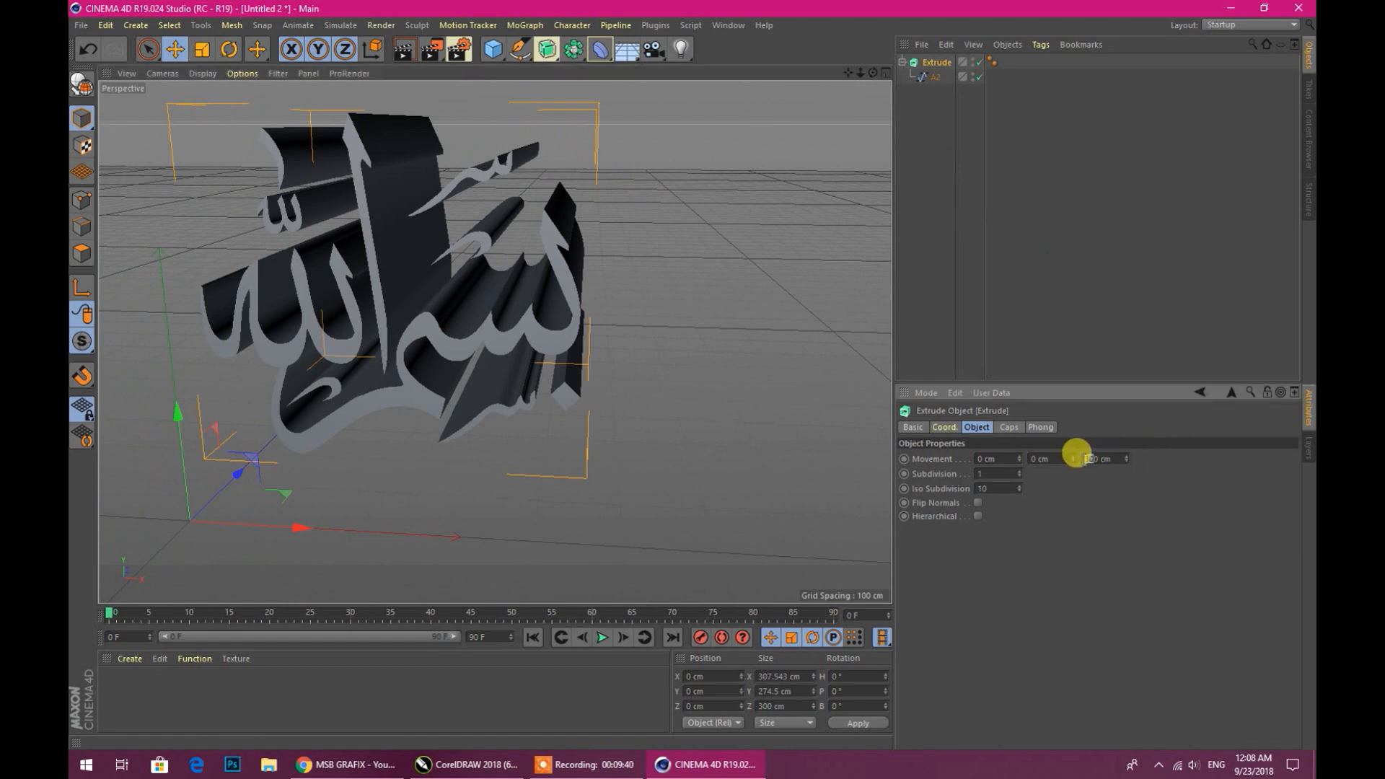
{"action": "key", "text": "Return"}
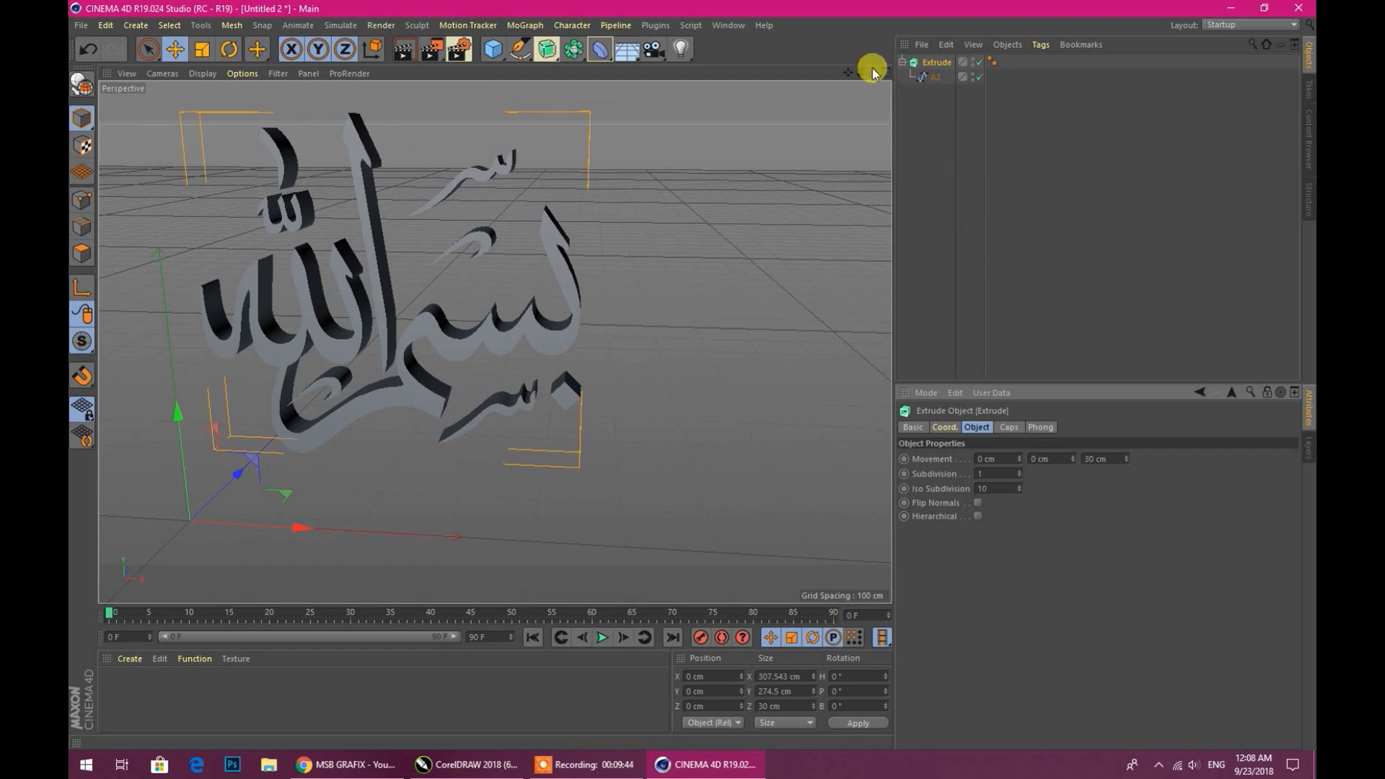
{"action": "left_click_drag", "start_coordinate": [873, 72], "coordinate": [819, 83]}
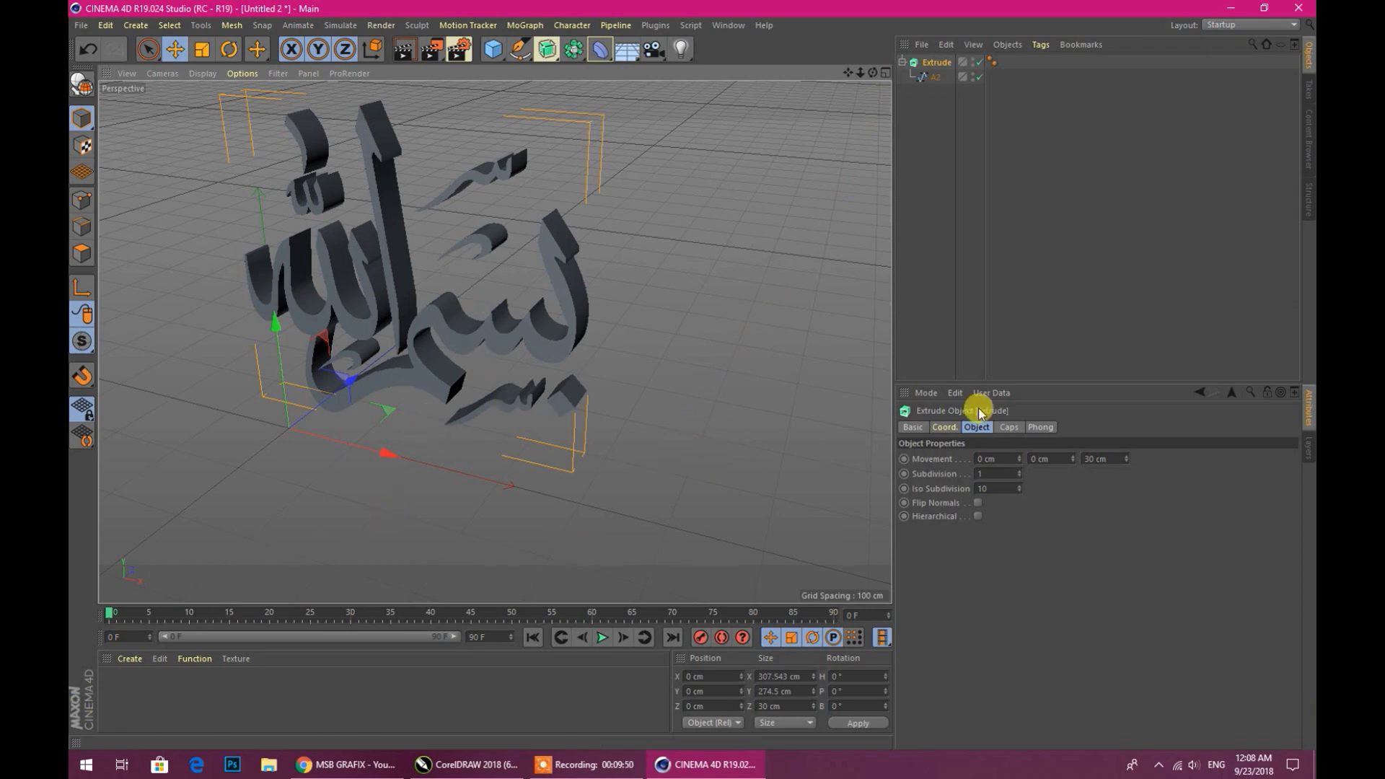
Set the Z movement of the calligraphy's Extrude object to 20 cm.
{"action": "left_click_drag", "start_coordinate": [1092, 459], "coordinate": [1075, 459]}
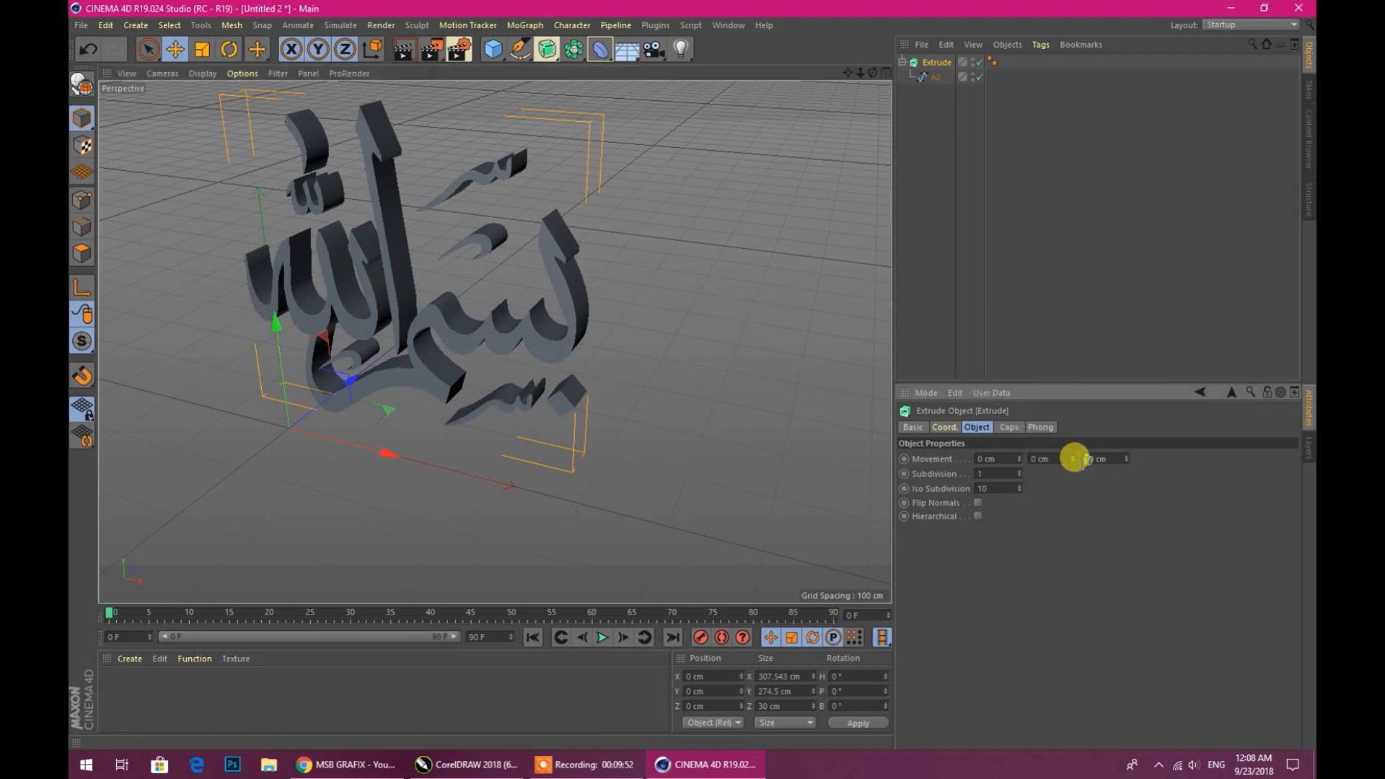
{"action": "type", "text": "20"}
{"action": "key", "text": "Return"}
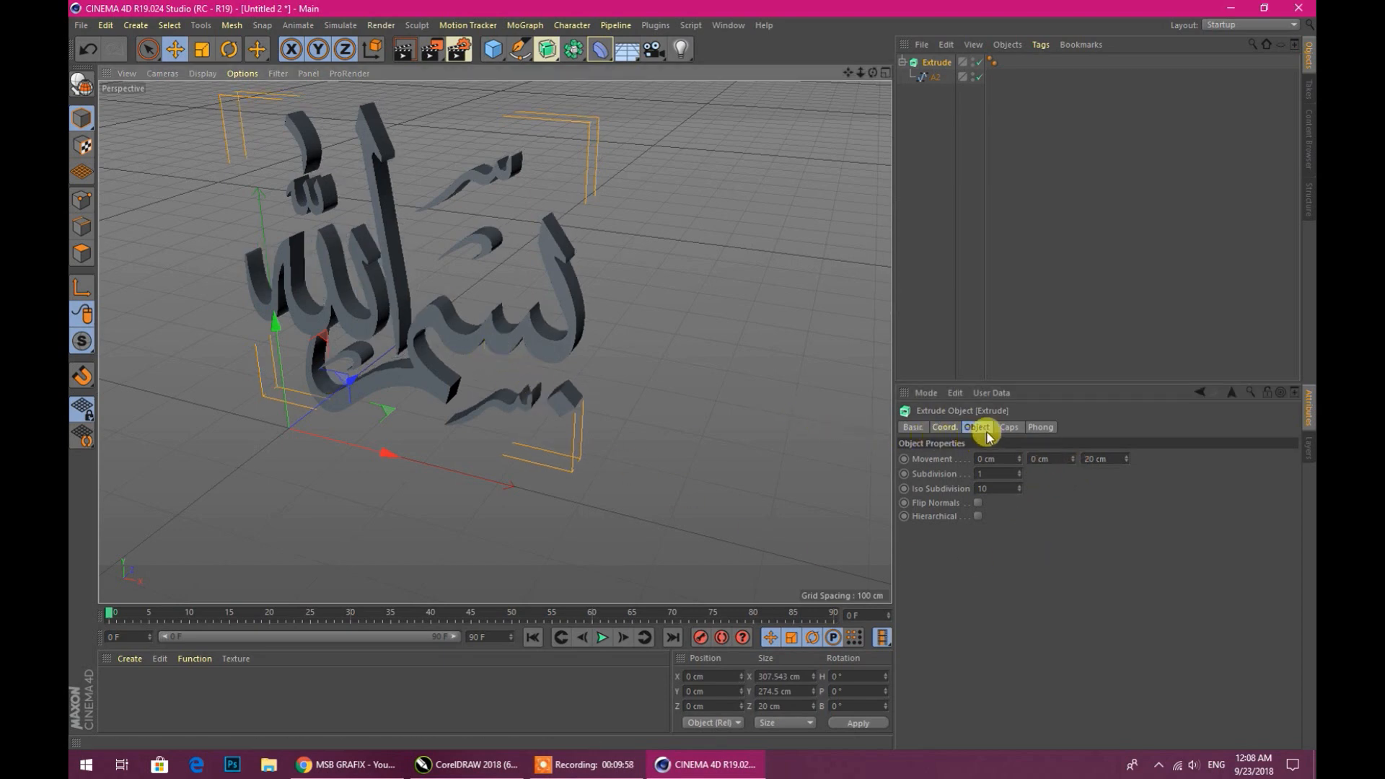
Create a new standard material for the calligraphy.
{"action": "left_click", "coordinate": [127, 658]}
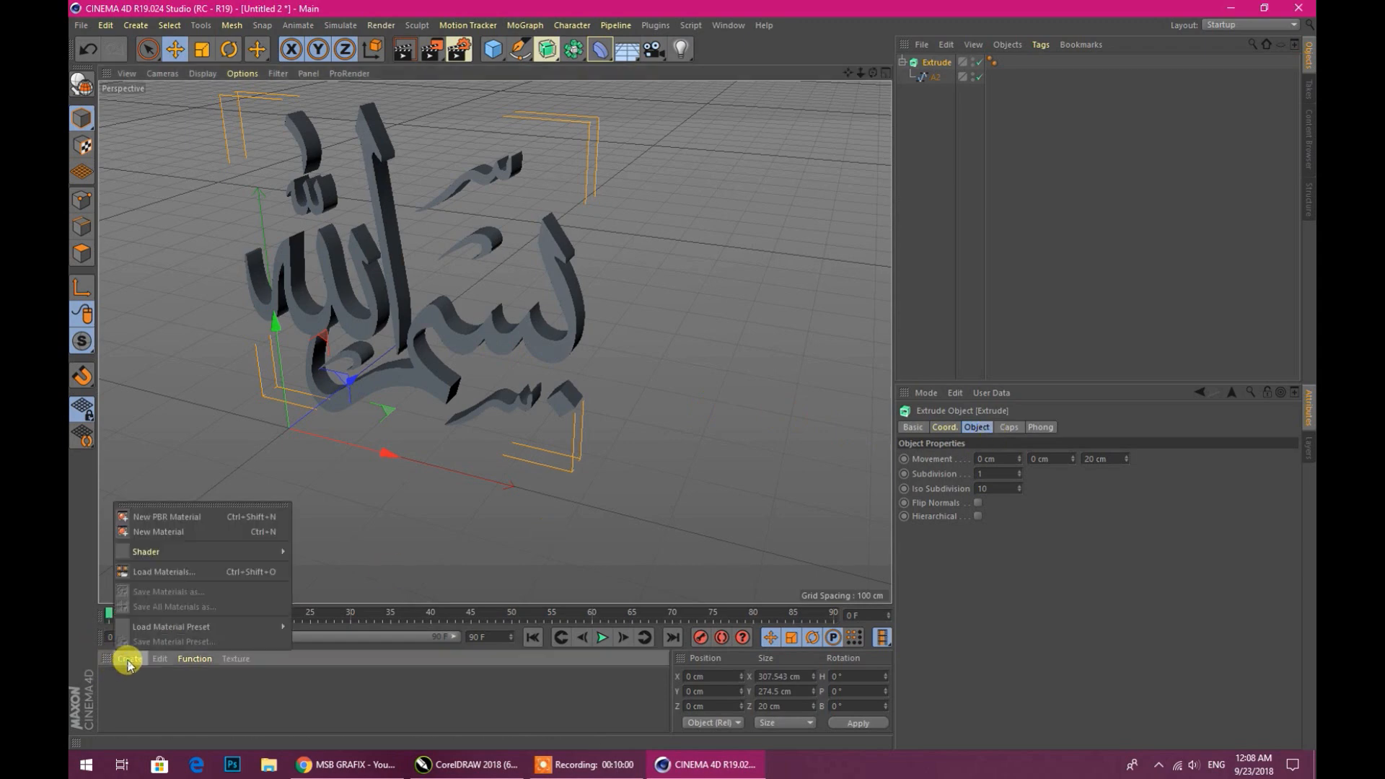
{"action": "mouse_move", "coordinate": [151, 551]}
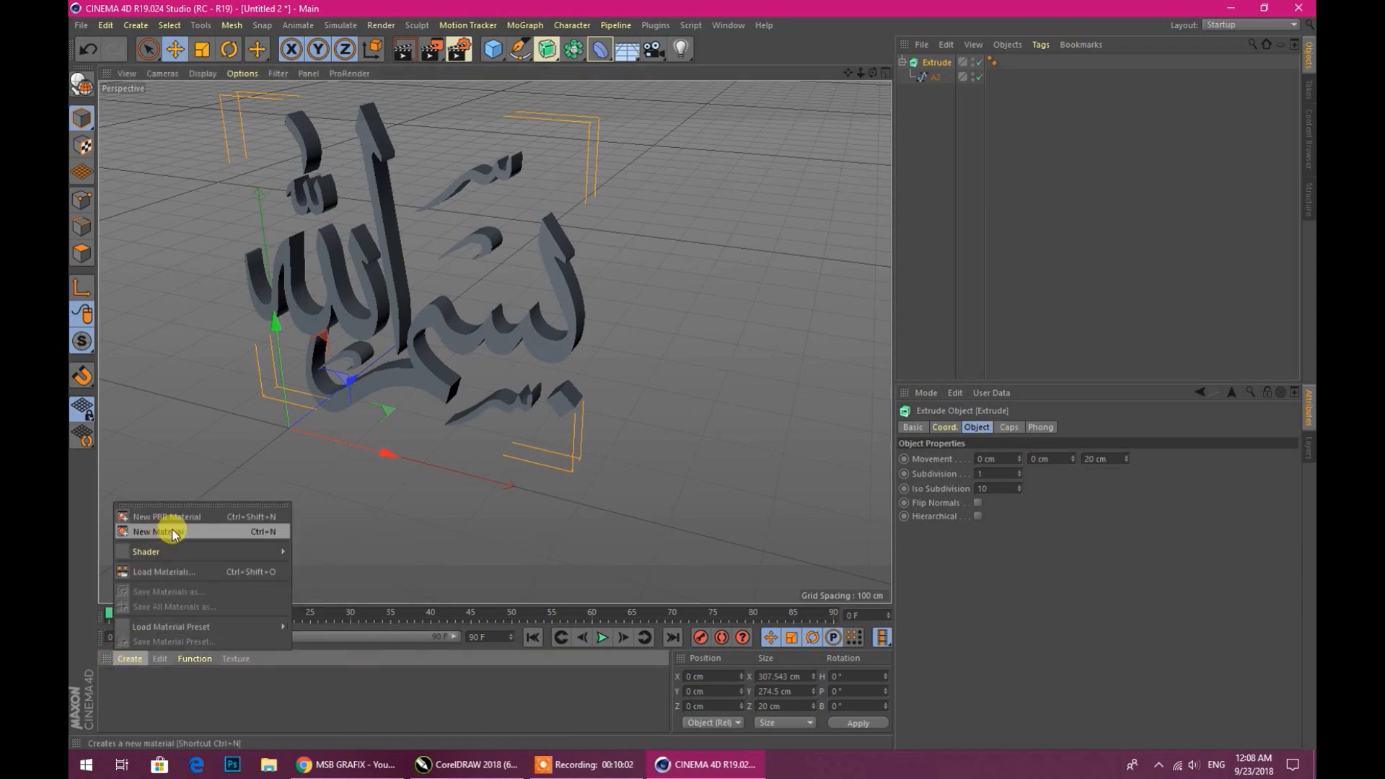
{"action": "left_click", "coordinate": [129, 660]}
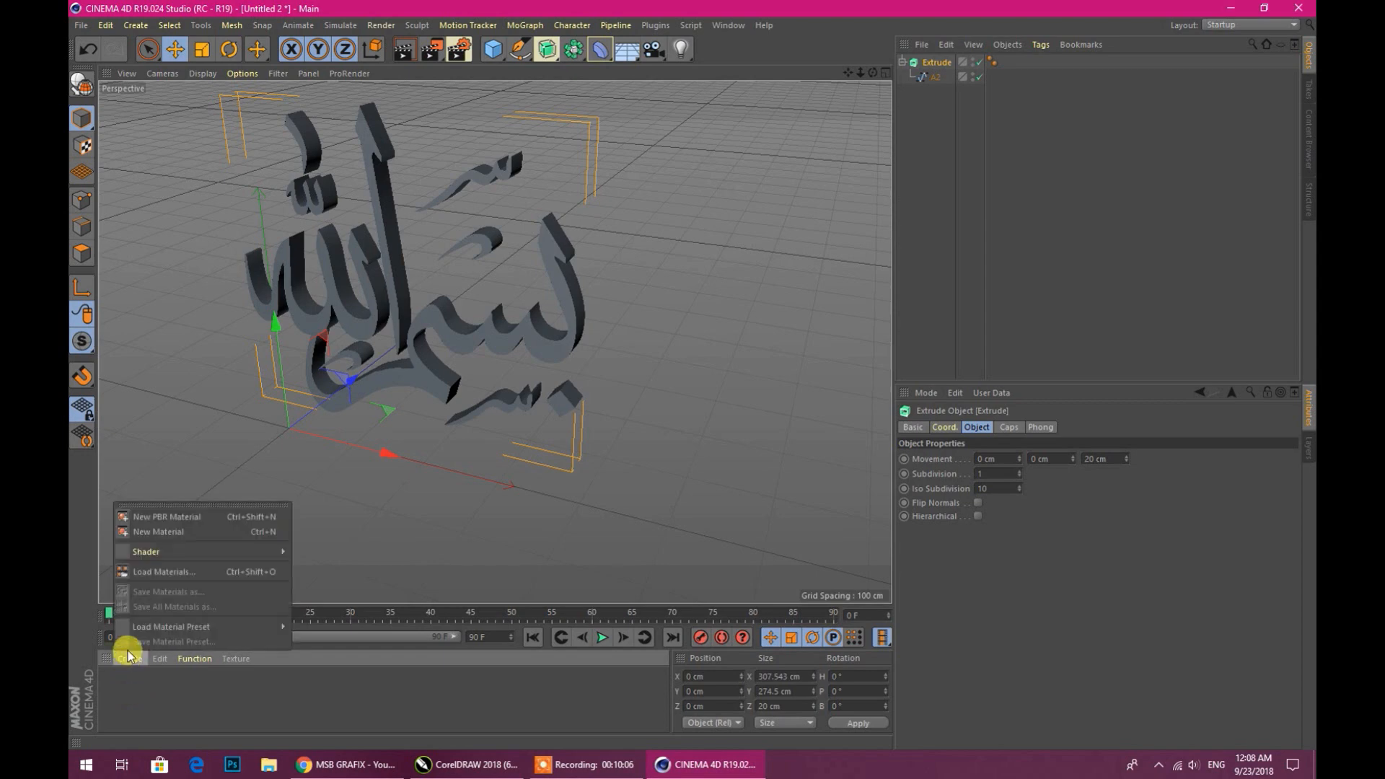
{"action": "left_click", "coordinate": [155, 535]}
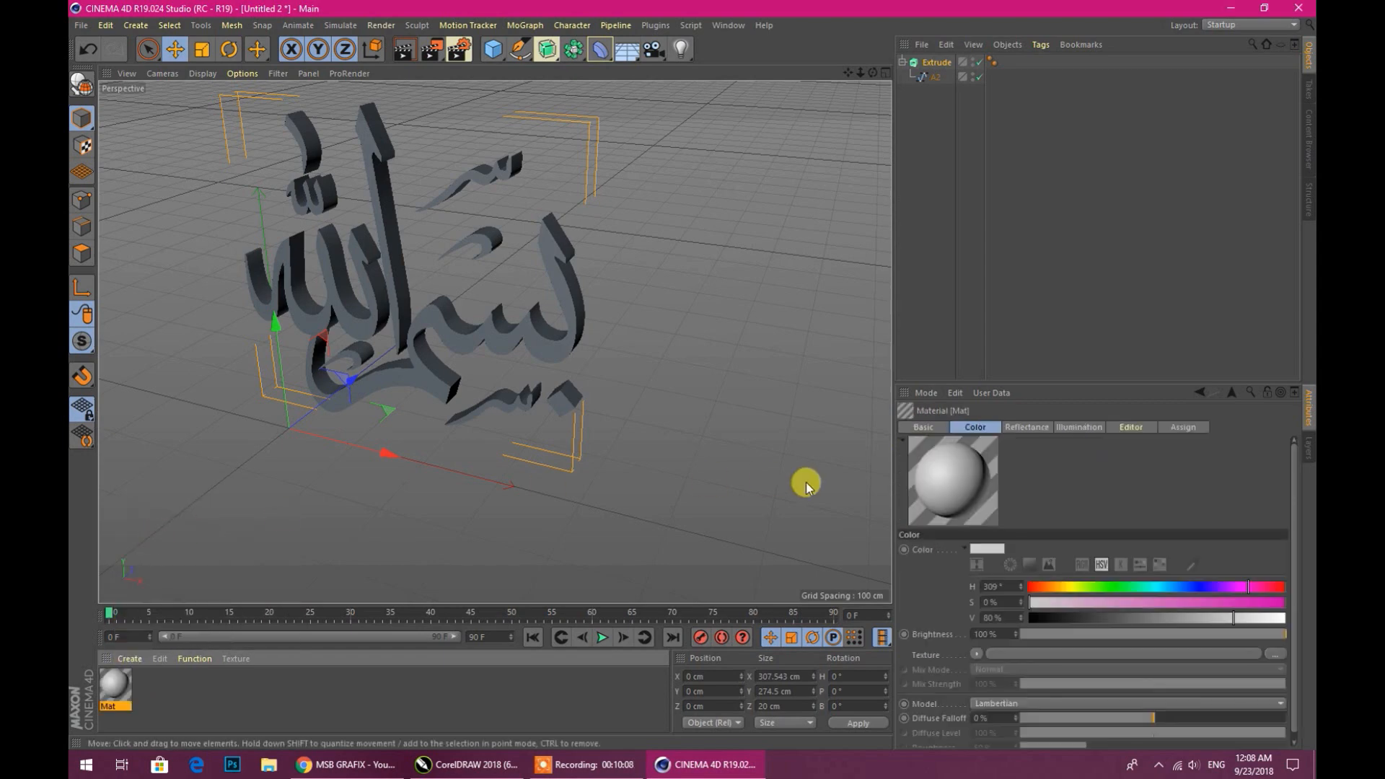
Set the new material's color to golden yellow with hue 47°, saturation 100% and value 100%.
{"action": "double_click", "coordinate": [113, 687]}
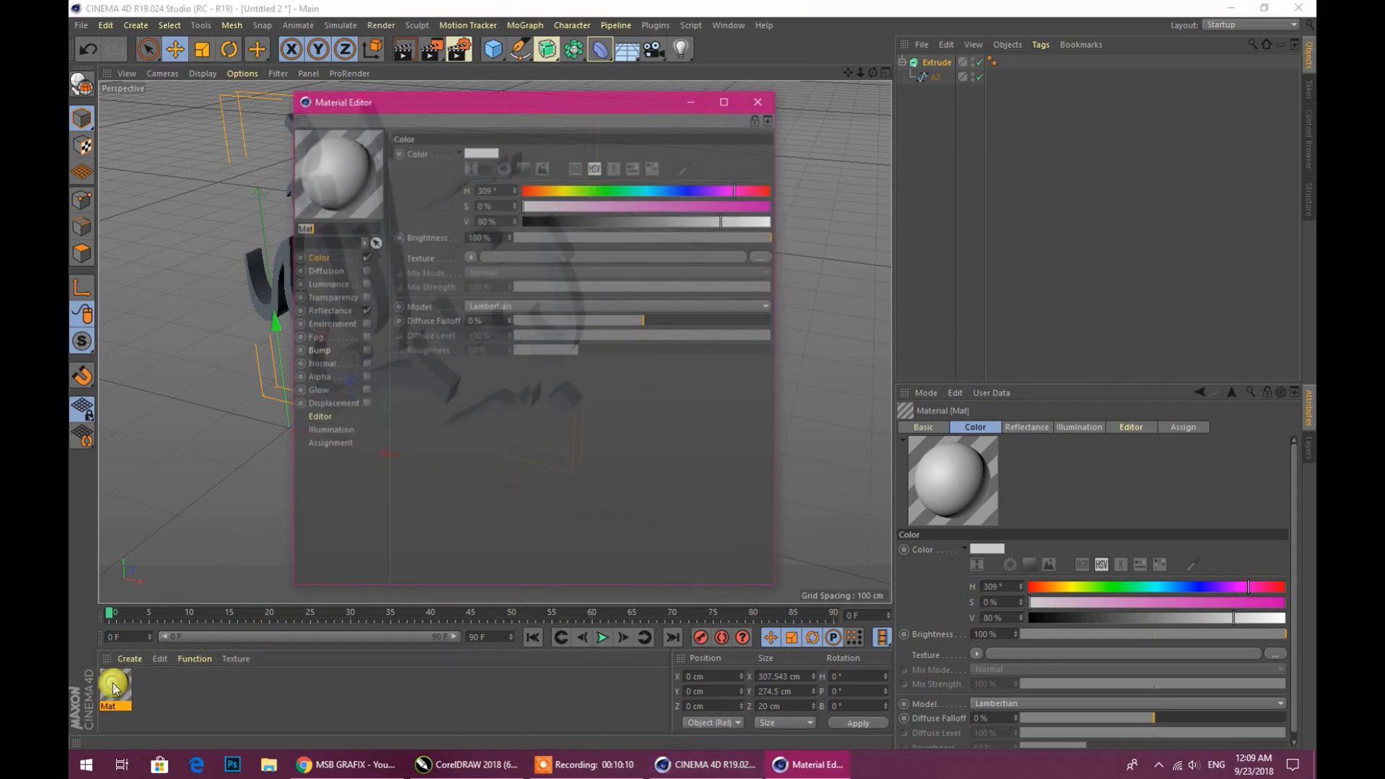
{"action": "left_click", "coordinate": [555, 190]}
{"action": "left_click", "coordinate": [772, 206]}
{"action": "left_click", "coordinate": [771, 220]}
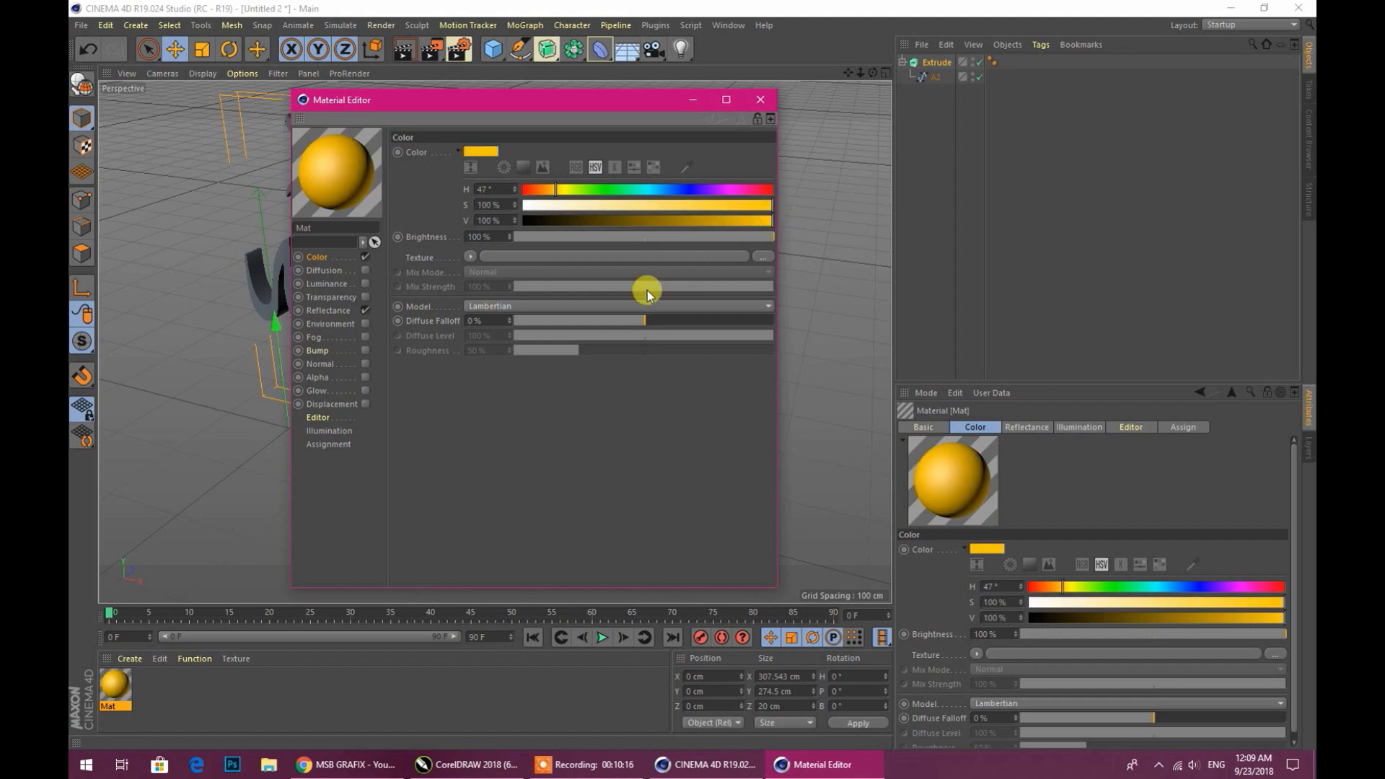
{"action": "left_click", "coordinate": [760, 101]}
Assign the yellow material to the A2 spline and move its texture tag onto the Extrude object.
{"action": "left_click_drag", "start_coordinate": [112, 683], "coordinate": [971, 79]}
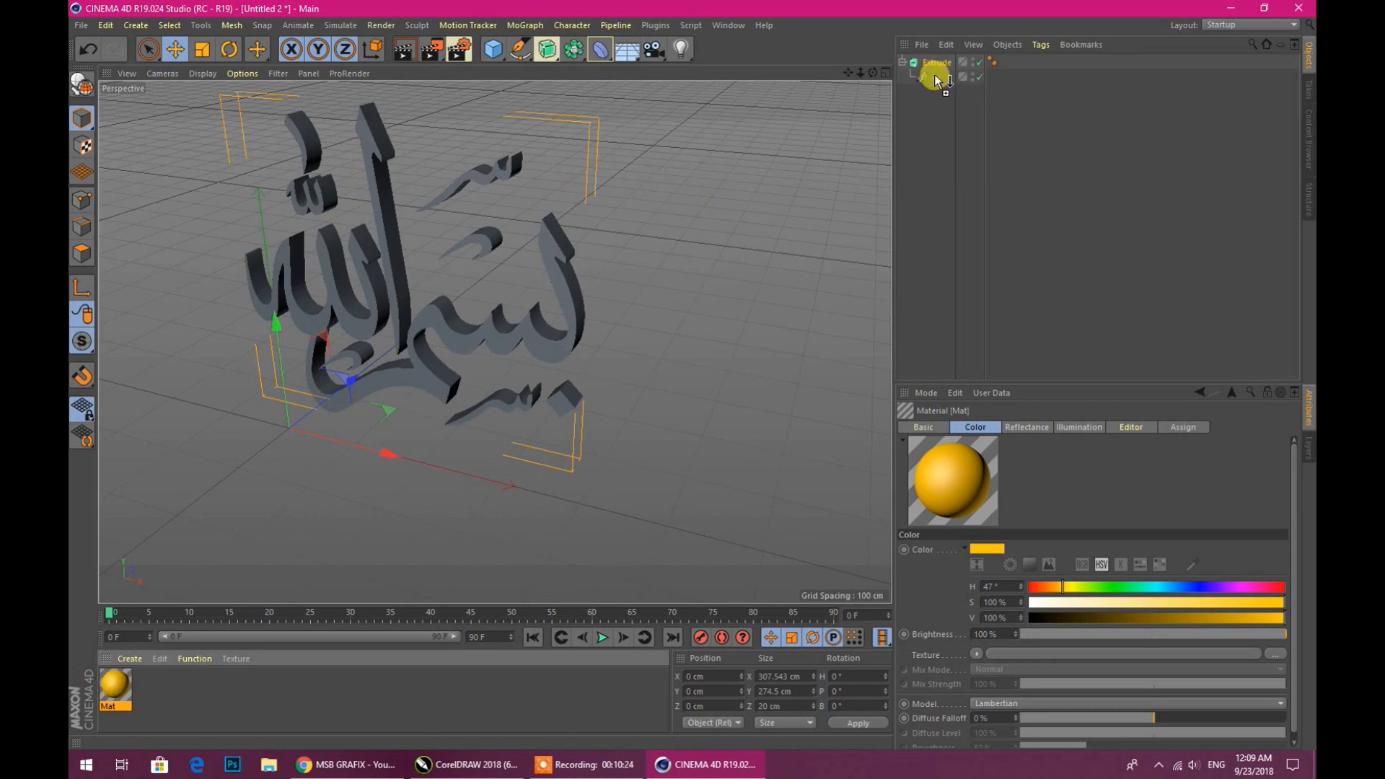
{"action": "left_click_drag", "start_coordinate": [934, 79], "coordinate": [936, 81]}
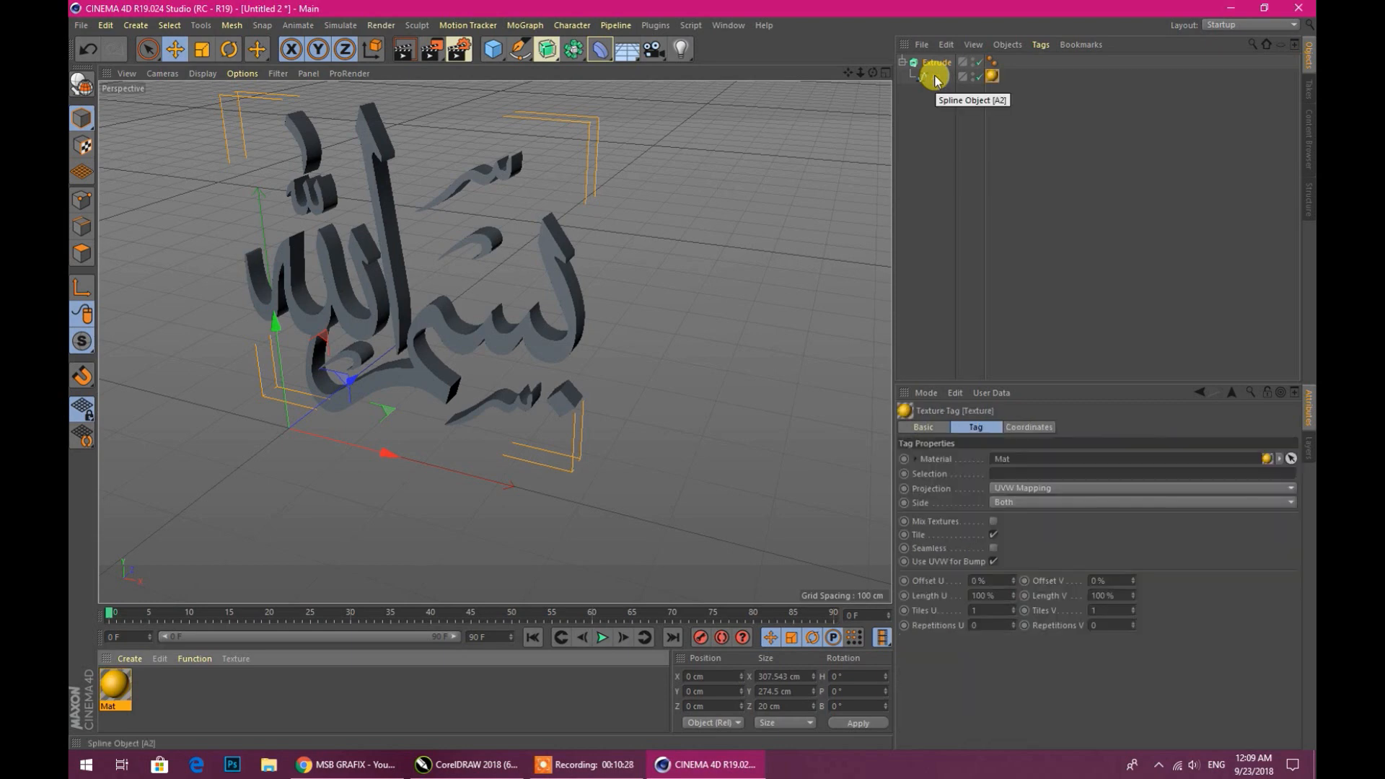
{"action": "left_click", "coordinate": [934, 77]}
{"action": "left_click", "coordinate": [936, 85]}
{"action": "left_click", "coordinate": [926, 78]}
{"action": "left_click_drag", "start_coordinate": [999, 79], "coordinate": [1007, 61]}
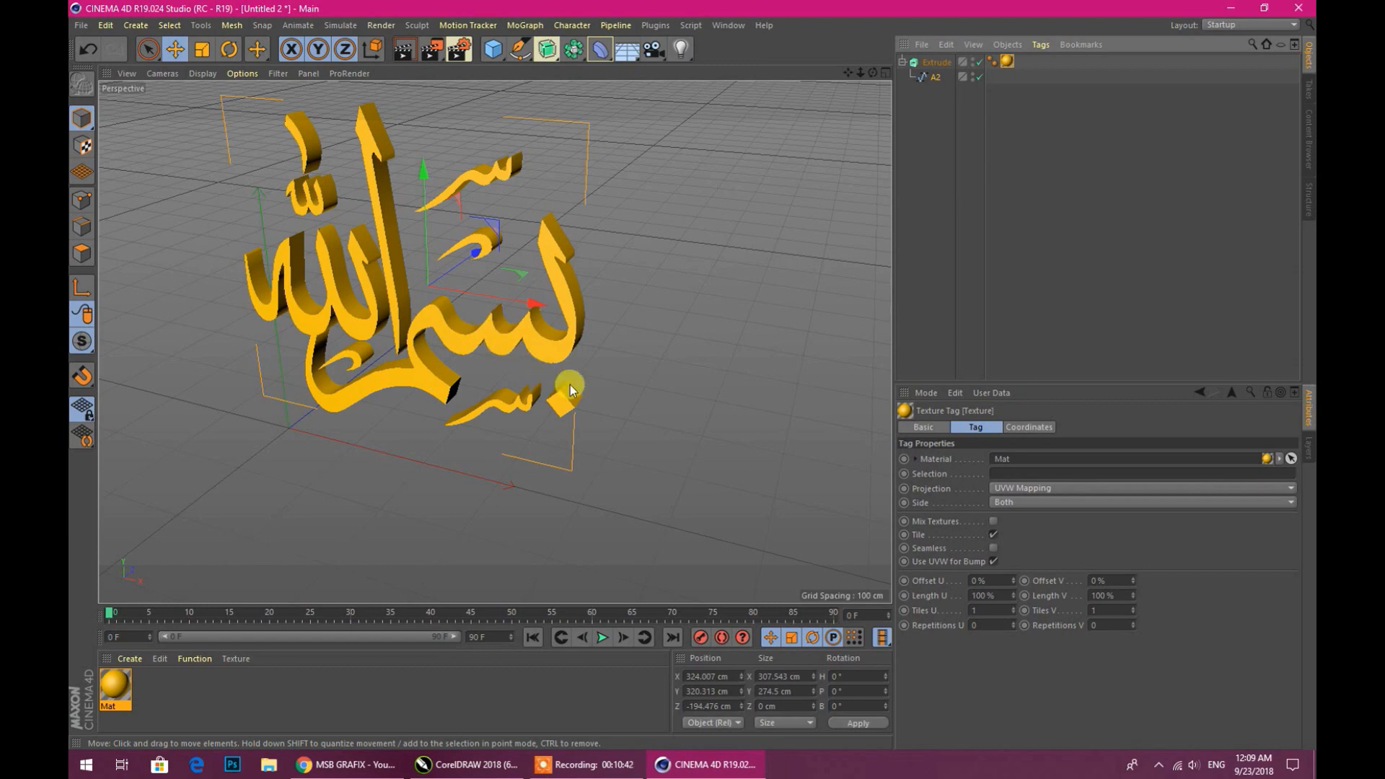
Frame the yellow calligraphy larger and centered in the perspective view to compose the render.
{"action": "middle_click", "coordinate": [620, 383]}
{"action": "middle_click", "coordinate": [461, 296]}
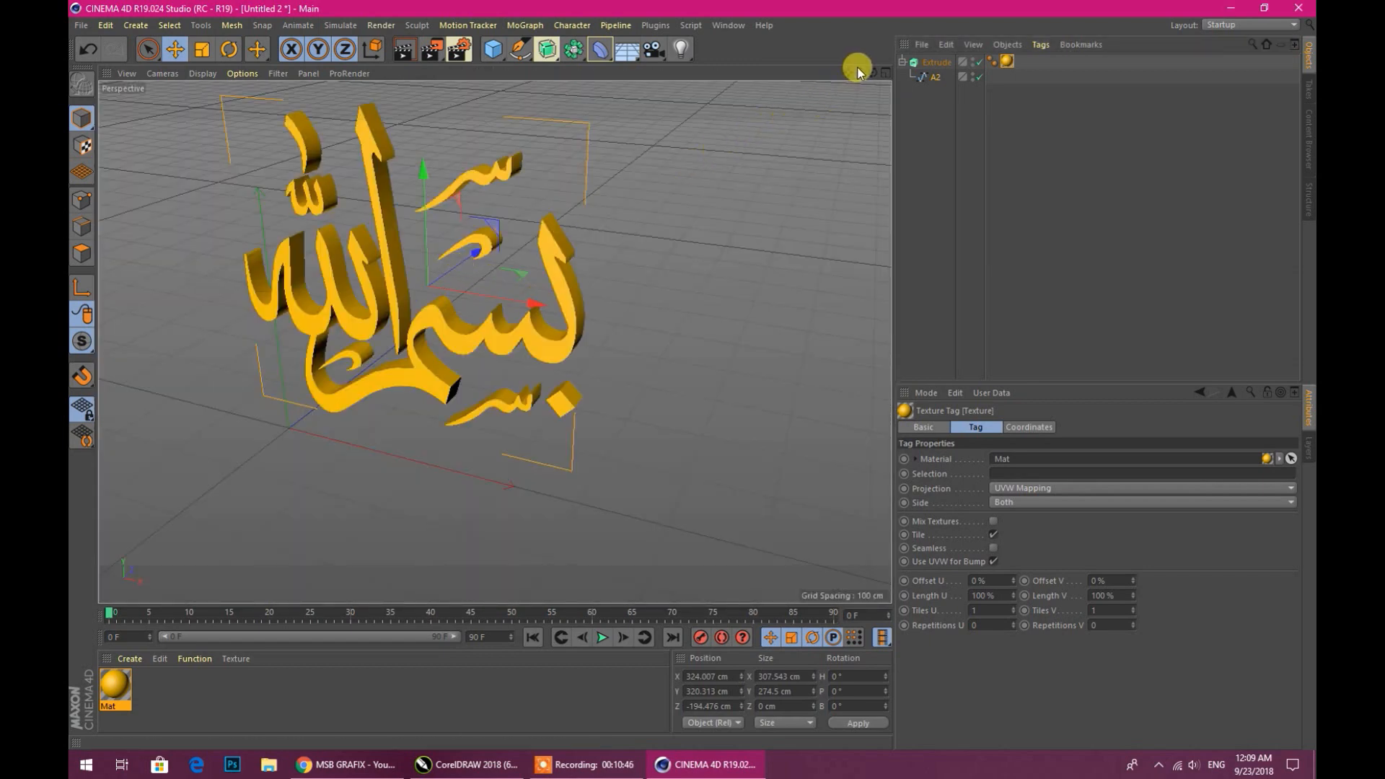
{"action": "left_click_drag", "start_coordinate": [848, 73], "coordinate": [848, 73]}
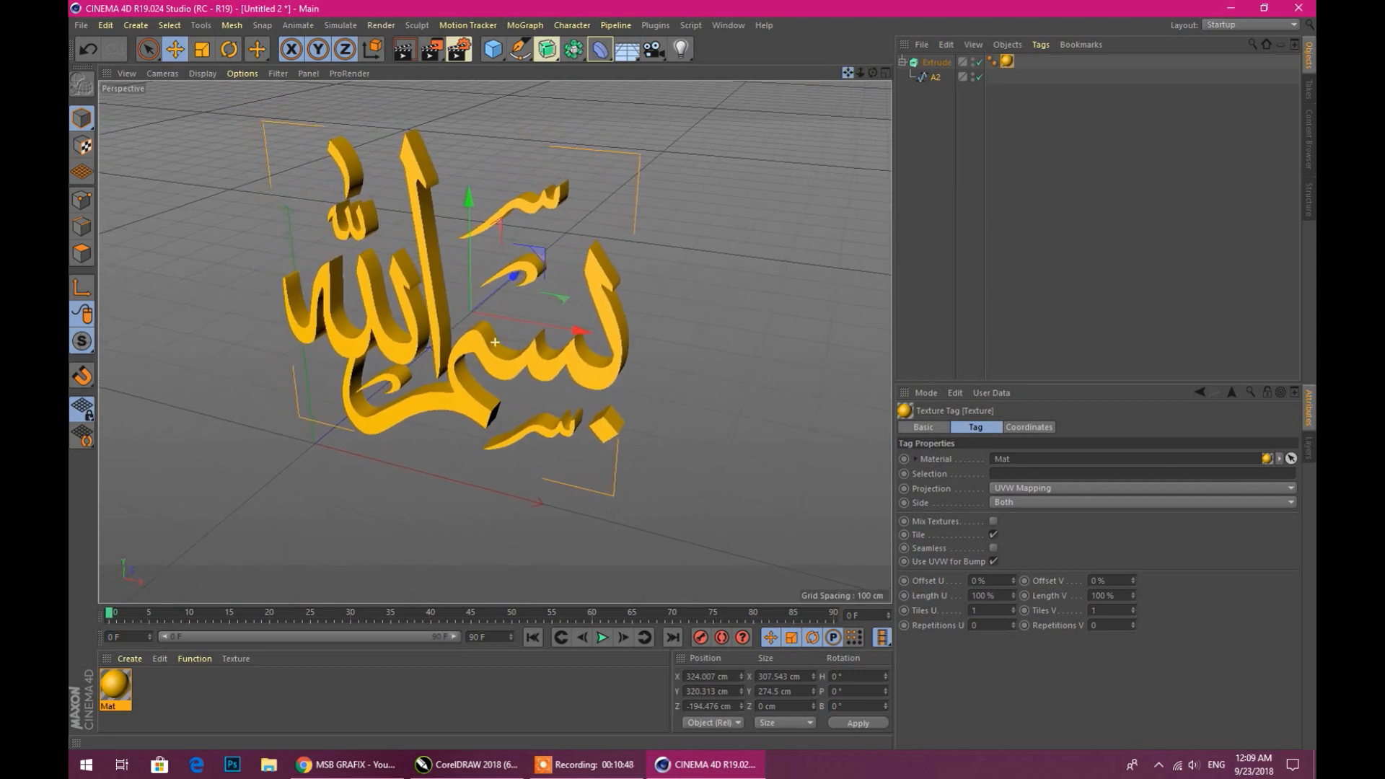
{"action": "scroll", "coordinate": [384, 335], "scroll_direction": "up", "scroll_amount": 2}
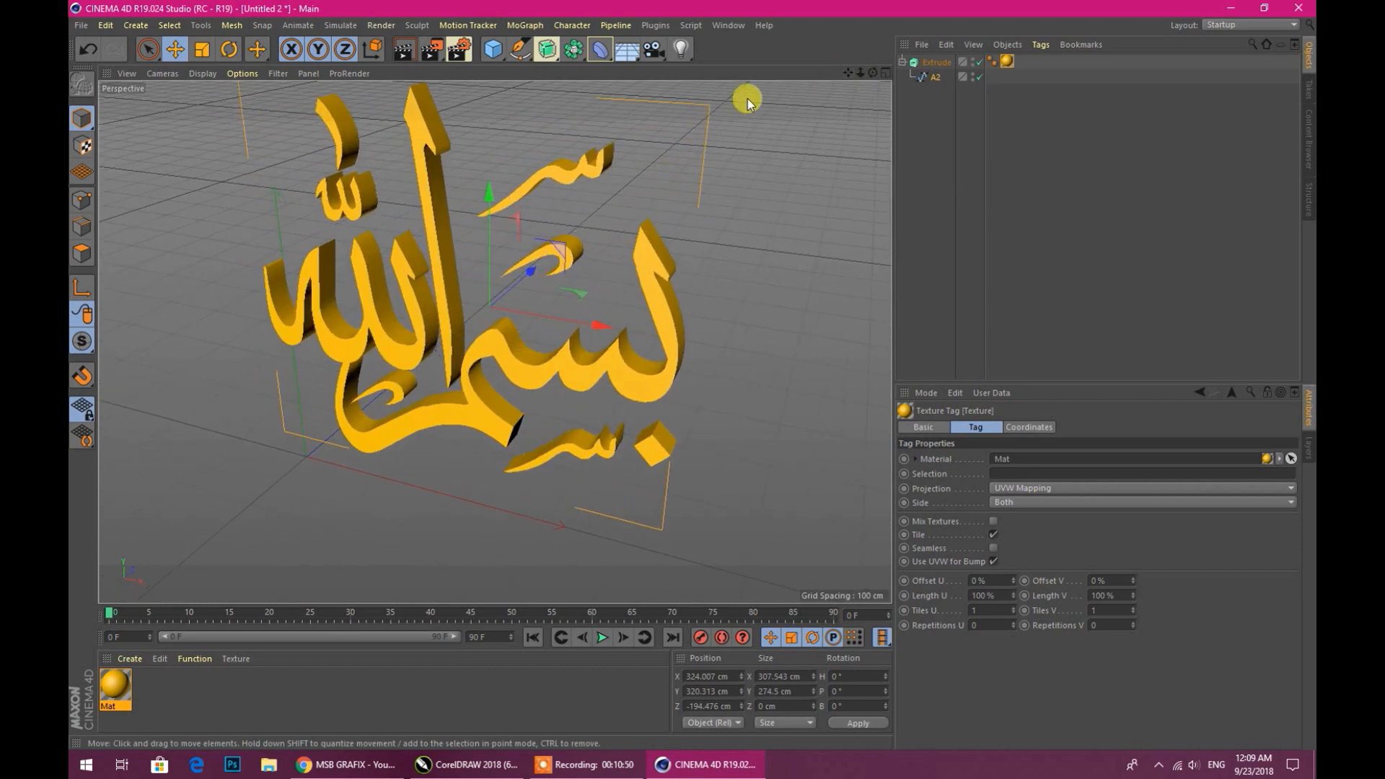
{"action": "left_click_drag", "start_coordinate": [848, 73], "coordinate": [848, 88]}
{"action": "left_click_drag", "start_coordinate": [495, 341], "coordinate": [495, 353]}
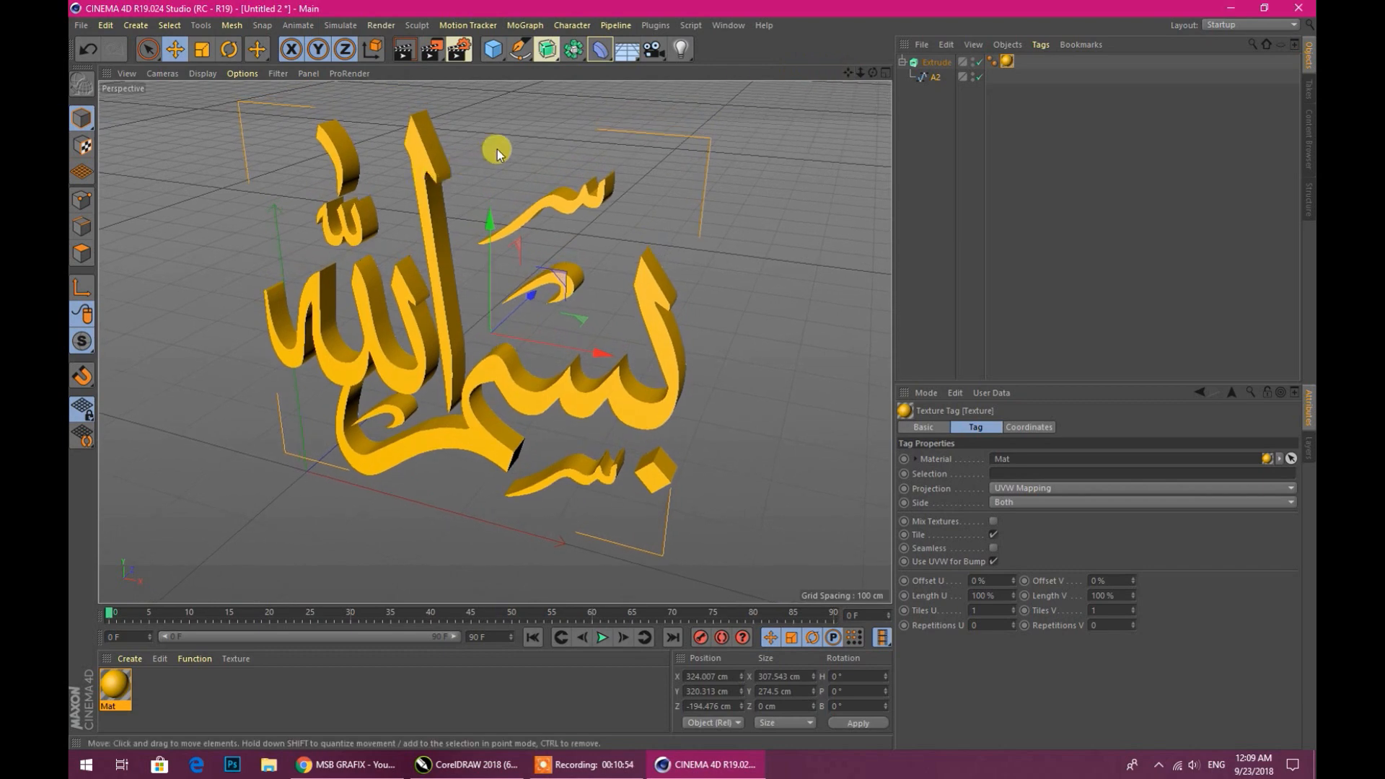
Set the render output to the Film/Video preset HDV/HDTV 720 29.97.
{"action": "left_click", "coordinate": [458, 52]}
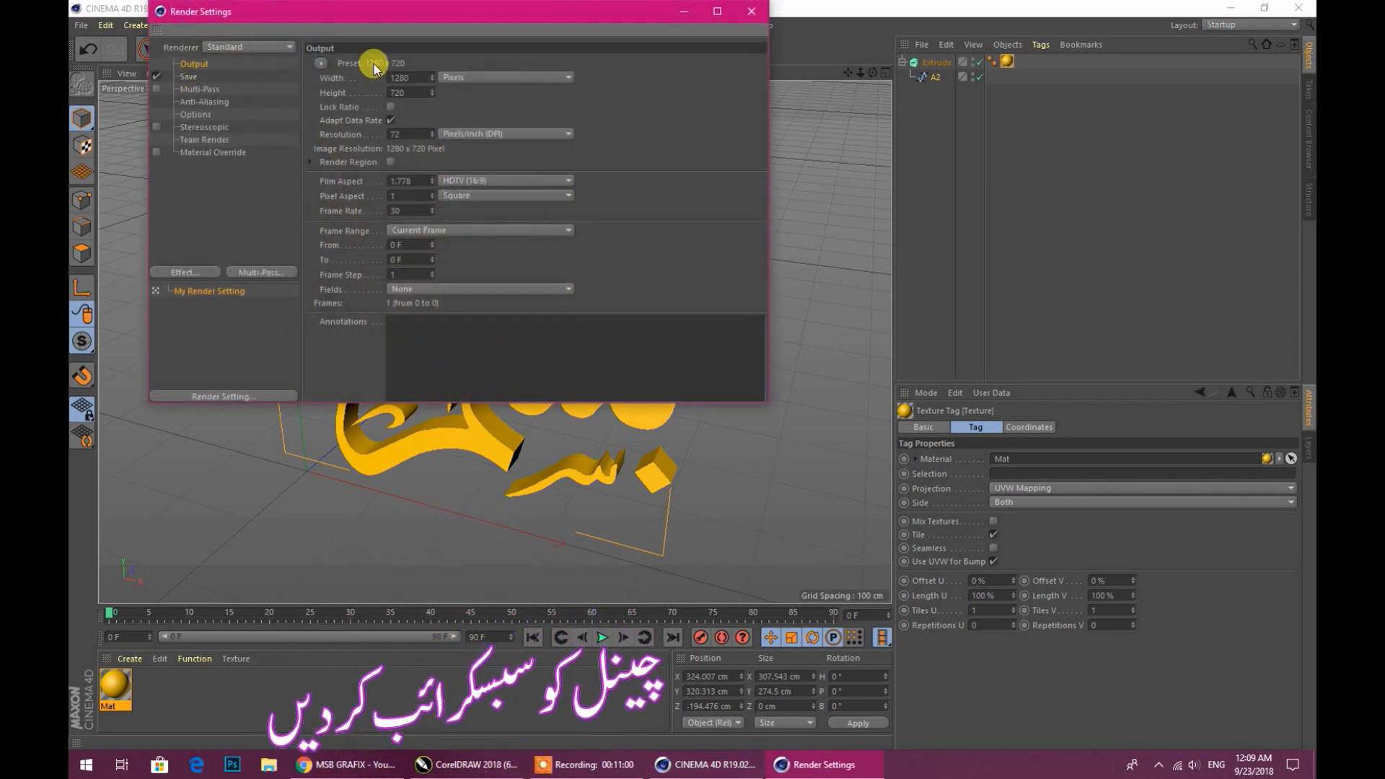
{"action": "left_click", "coordinate": [321, 63]}
{"action": "mouse_move", "coordinate": [344, 99]}
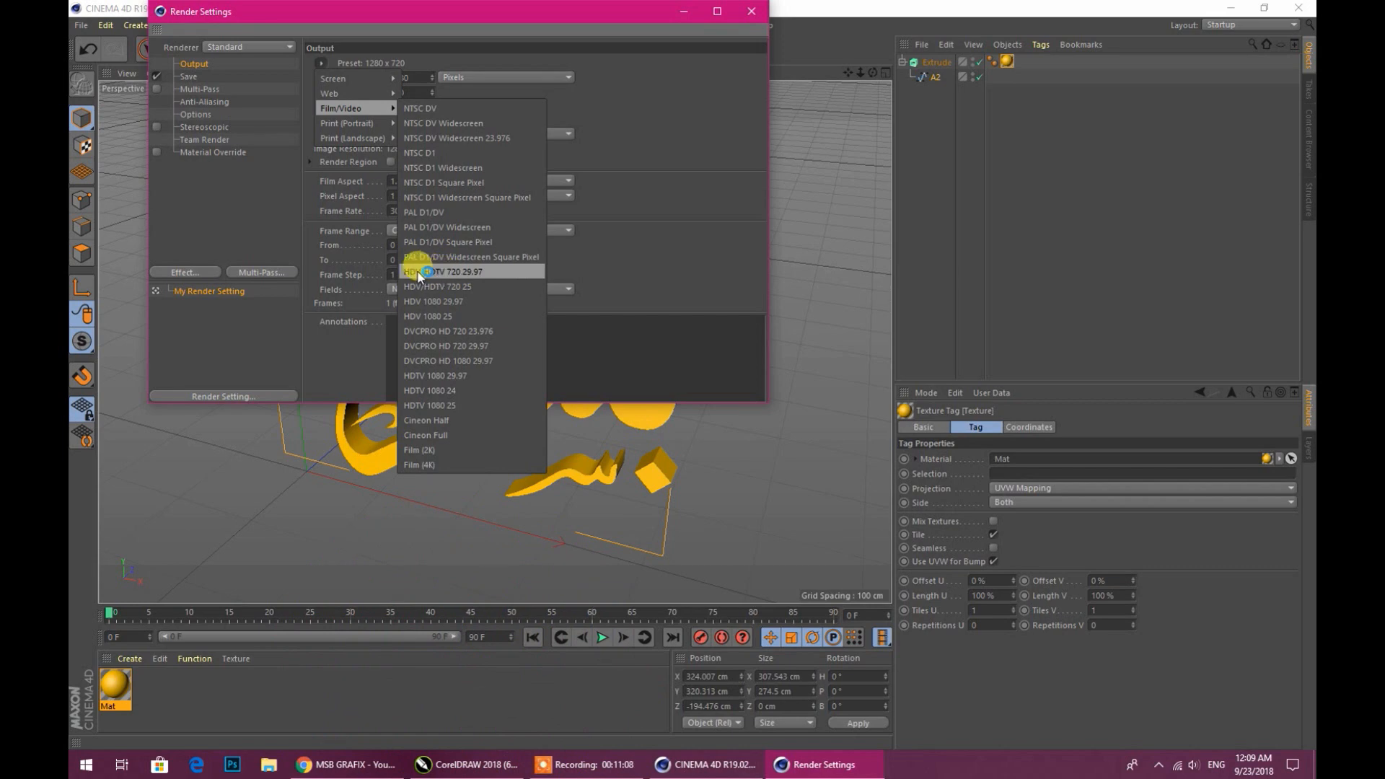
{"action": "left_click", "coordinate": [481, 276]}
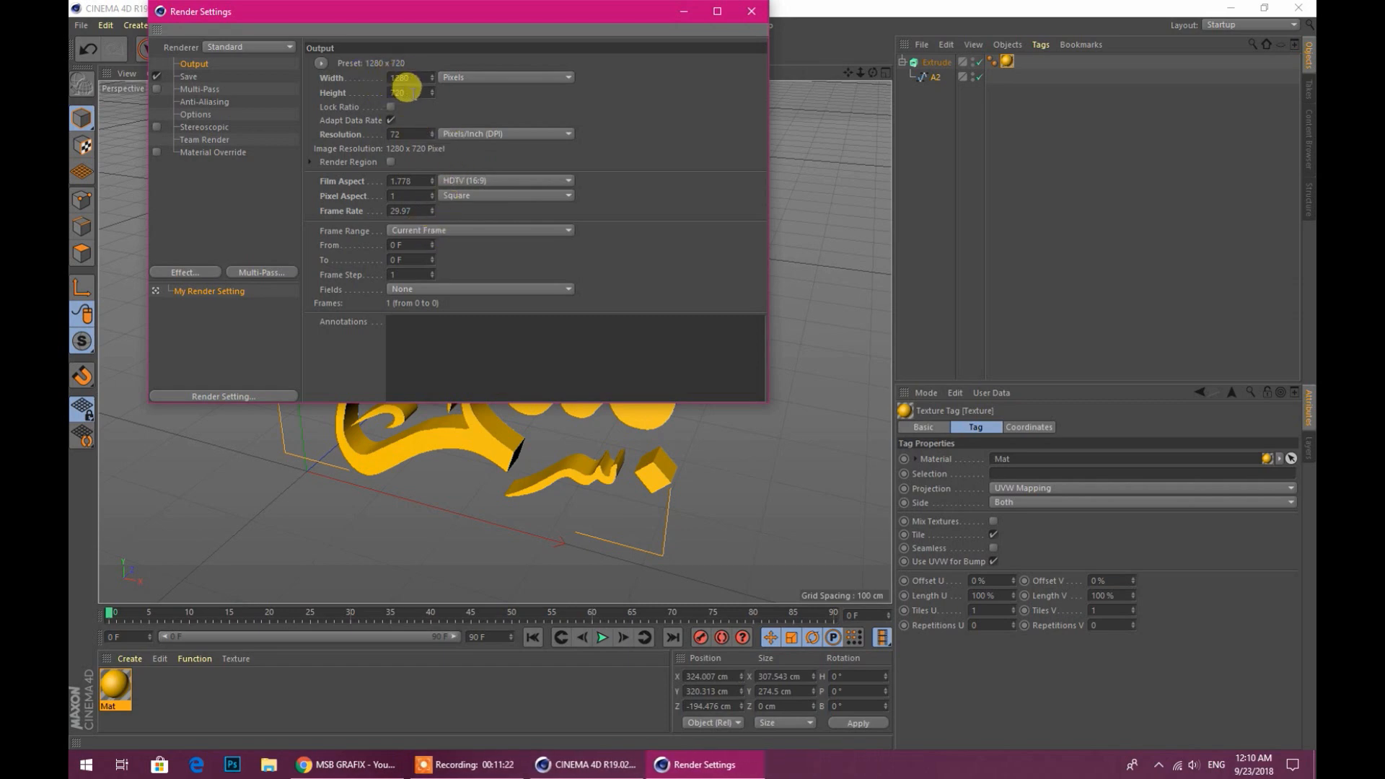
Set the render's save format to PNG and render the calligraphy to the Picture Viewer.
{"action": "left_click", "coordinate": [188, 76]}
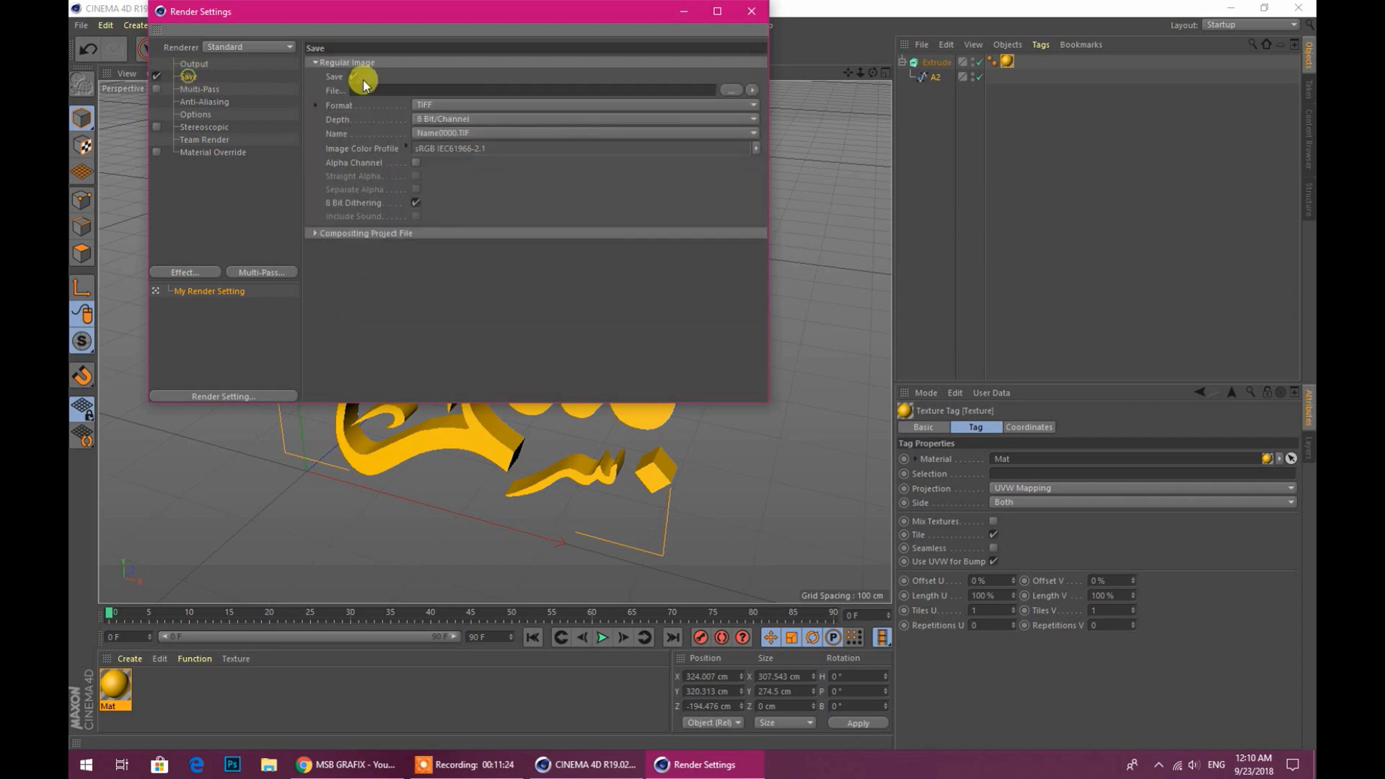
{"action": "left_click", "coordinate": [424, 107]}
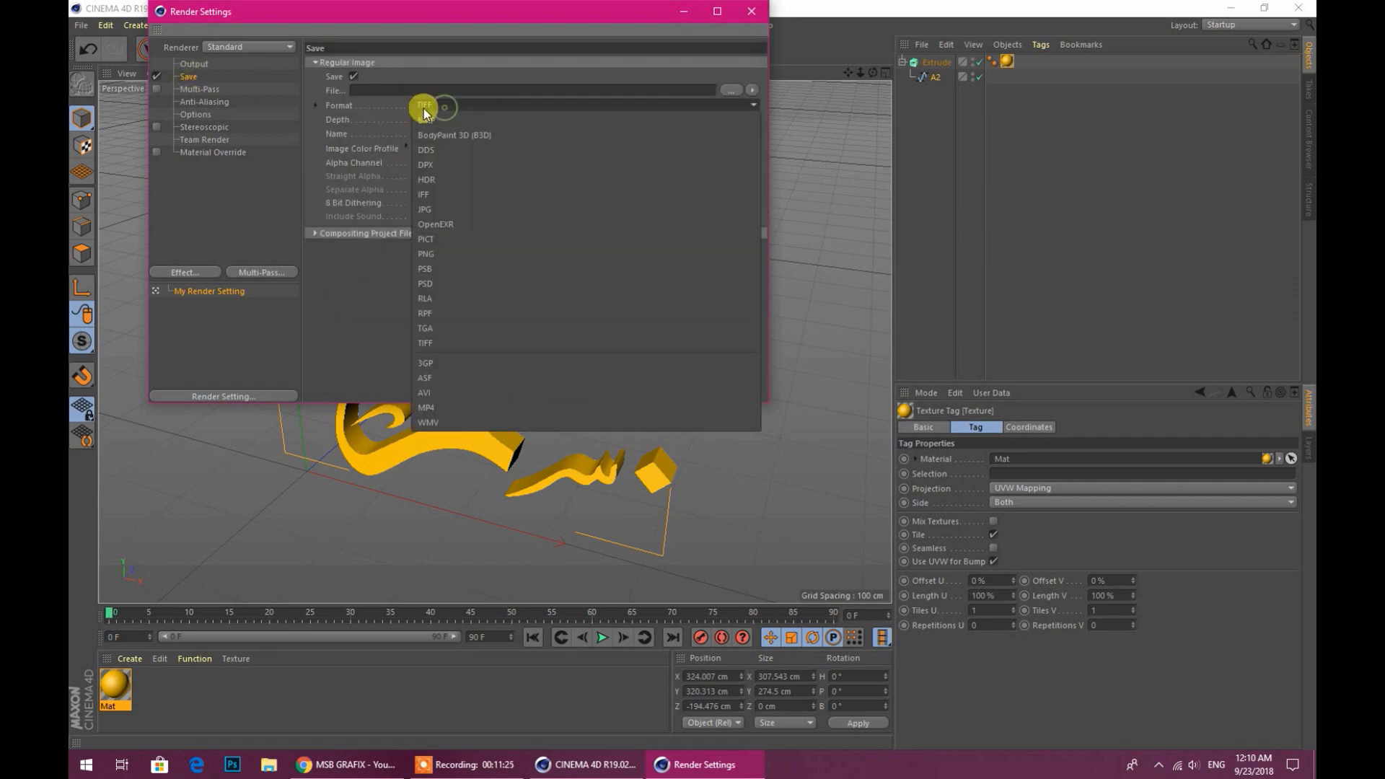
{"action": "left_click", "coordinate": [428, 252]}
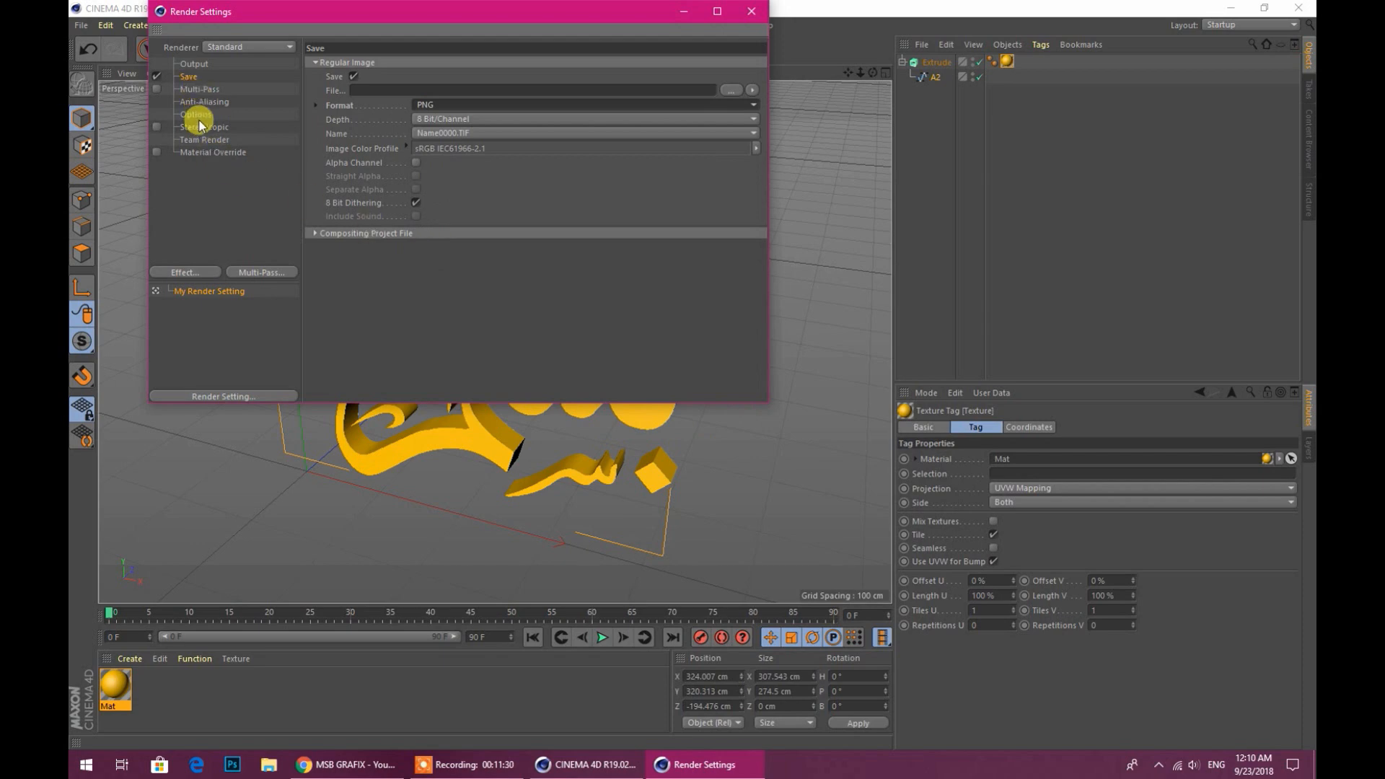
{"action": "left_click", "coordinate": [752, 12]}
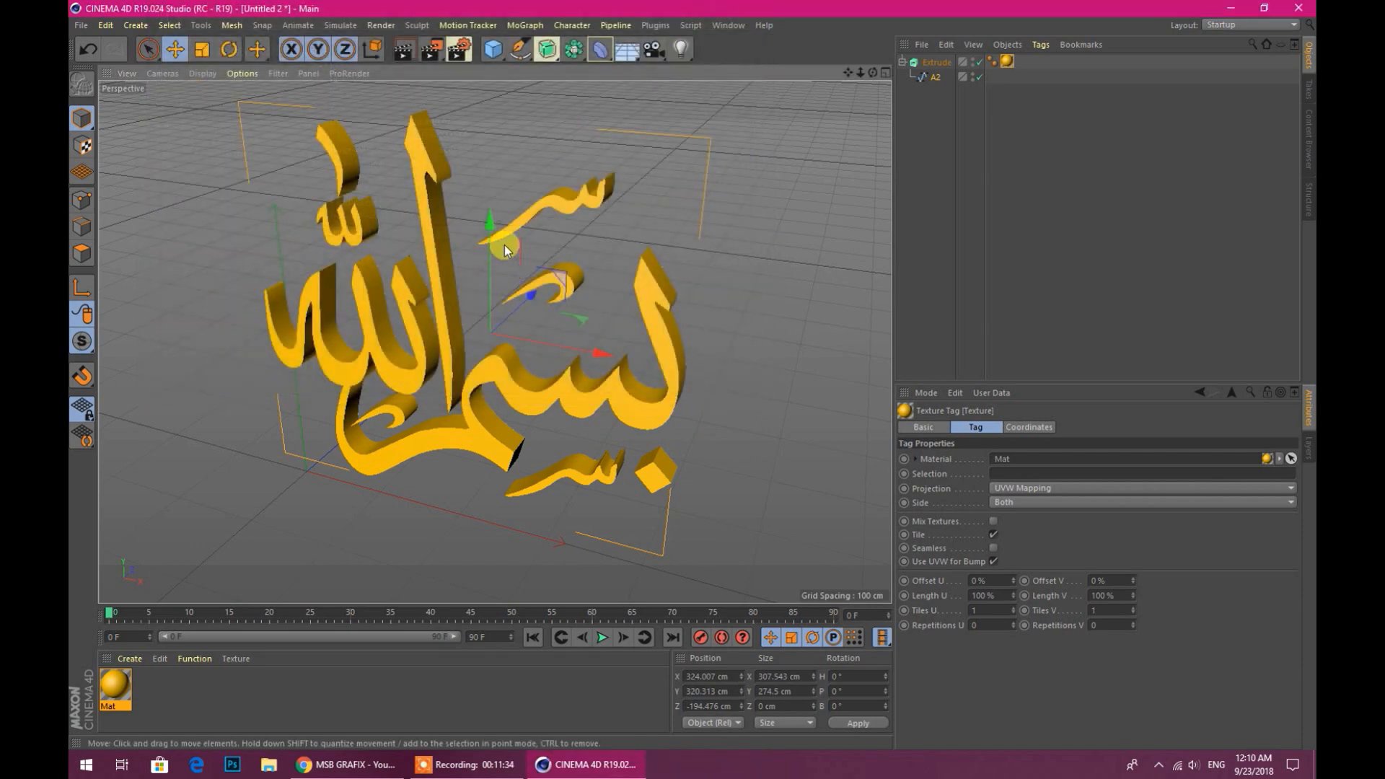
{"action": "left_click", "coordinate": [432, 50]}
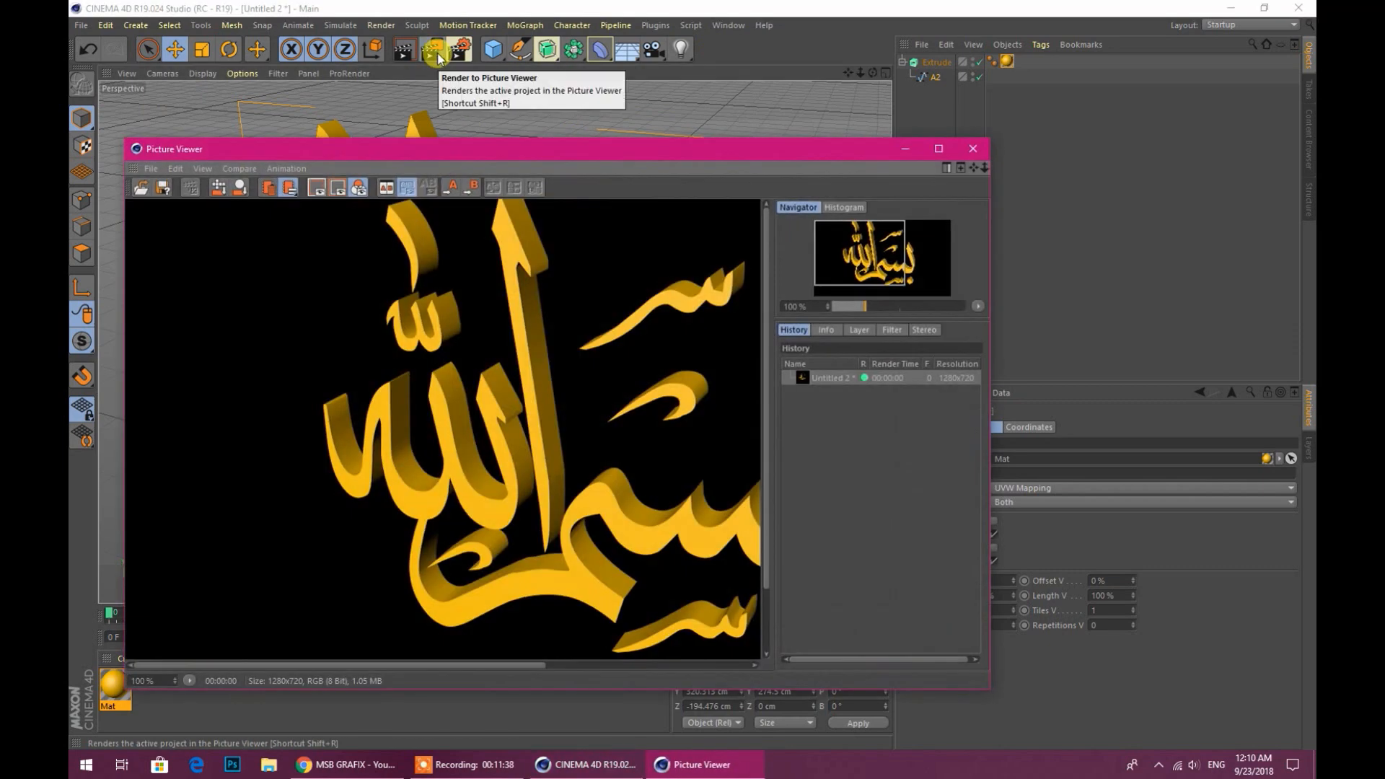
Fit the rendered calligraphy to the Picture Viewer to check its framing, and close the viewer.
{"action": "left_click", "coordinate": [969, 304]}
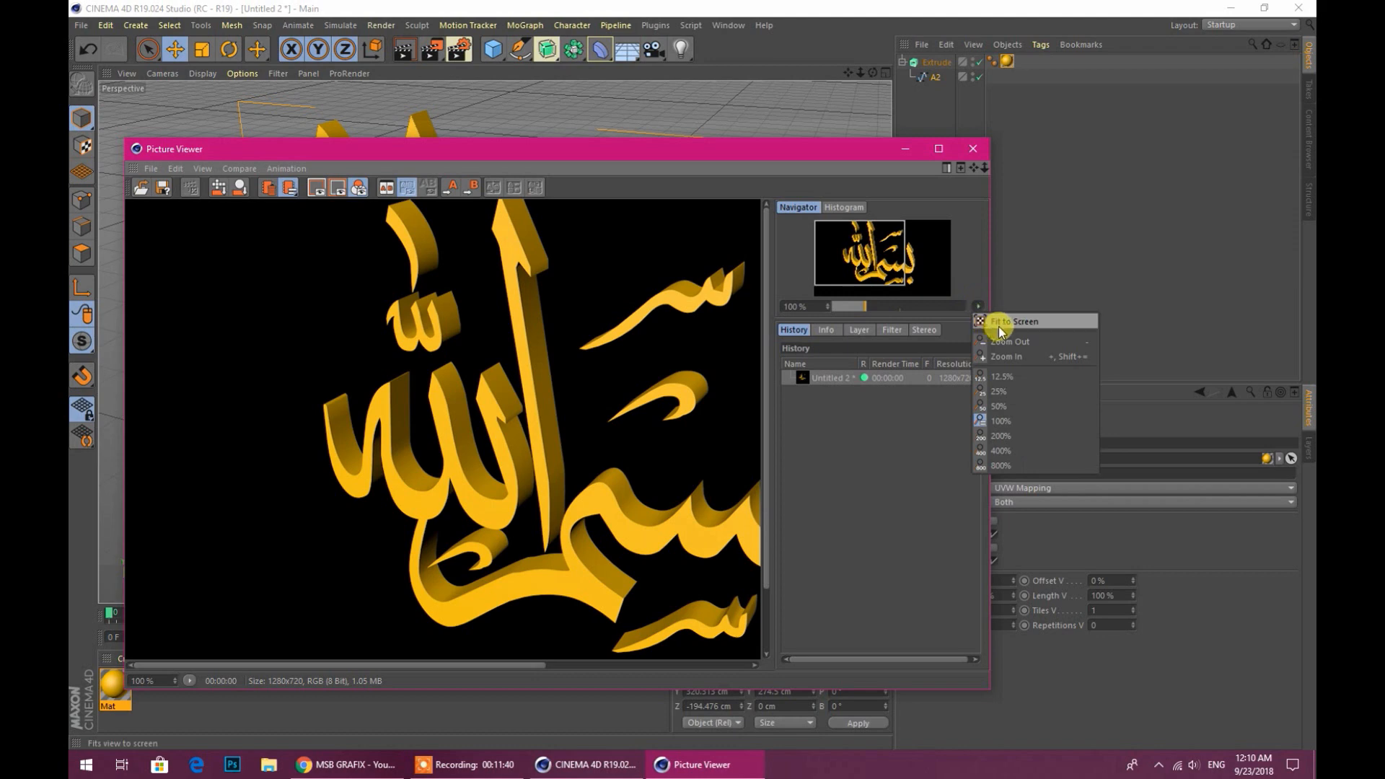
{"action": "left_click", "coordinate": [1001, 324]}
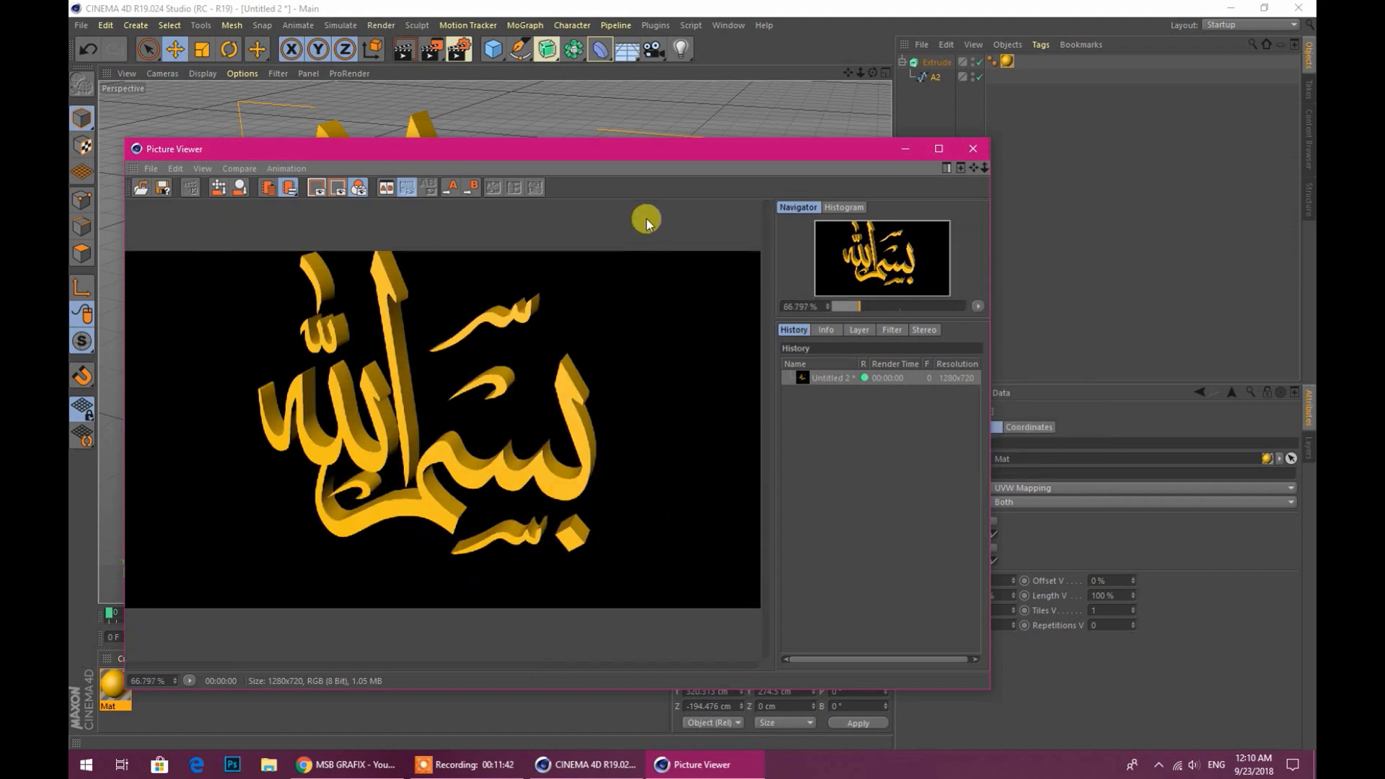
{"action": "left_click", "coordinate": [973, 148]}
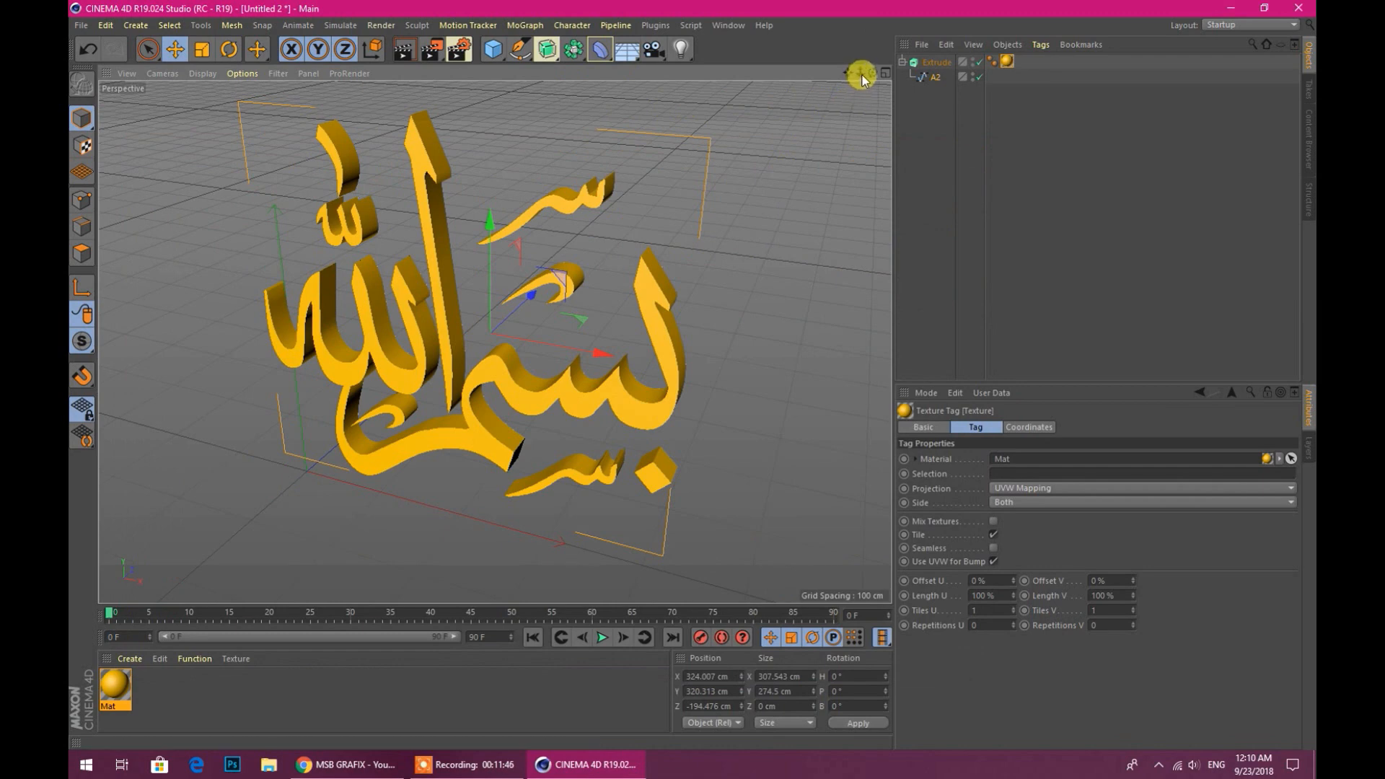
Reframe the calligraphy slightly smaller in the perspective view, render it again to the Picture Viewer, and clear the object selection.
{"action": "mouse_move", "coordinate": [860, 72]}
{"action": "left_mouse_down"}
{"action": "mouse_move", "coordinate": [877, 72]}
{"action": "mouse_move", "coordinate": [846, 75]}
{"action": "left_mouse_up"}
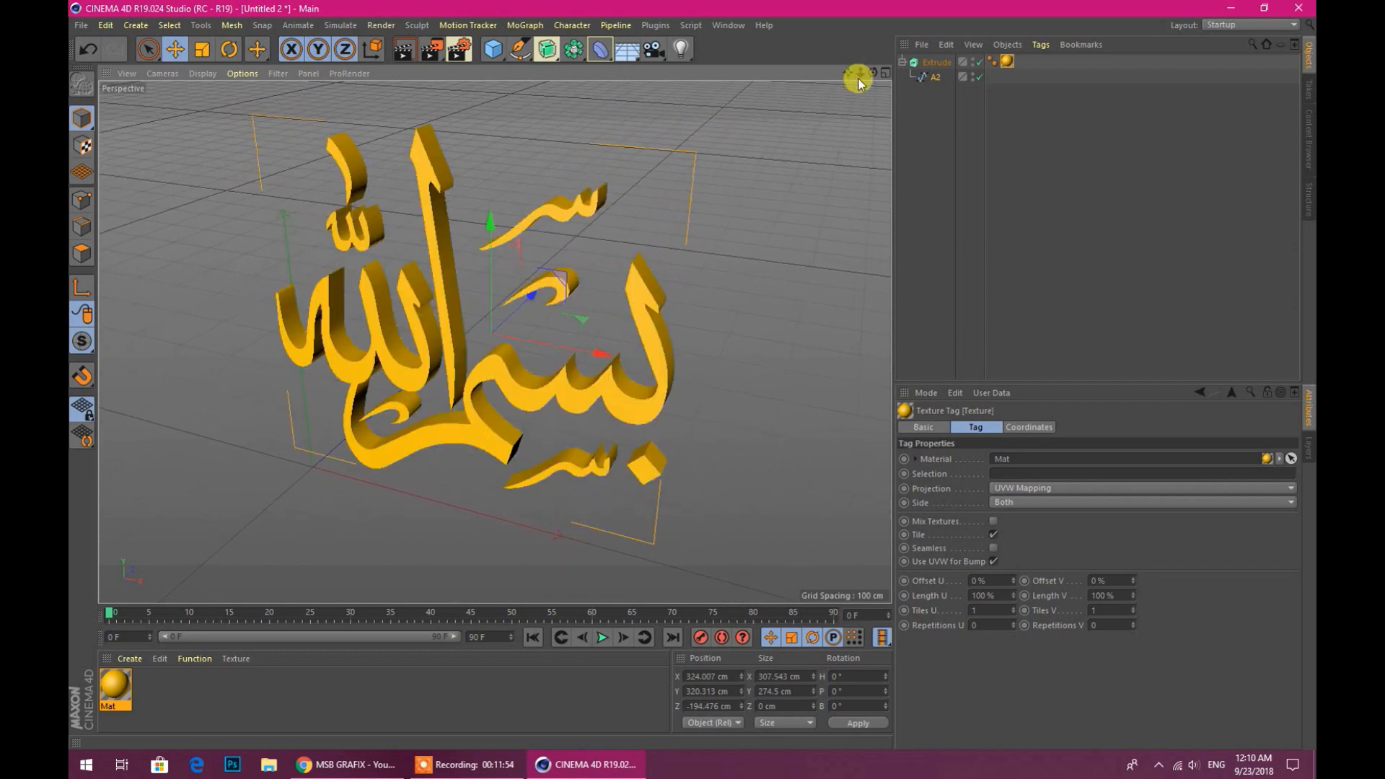
{"action": "mouse_move", "coordinate": [847, 72]}
{"action": "left_mouse_down"}
{"action": "mouse_move", "coordinate": [772, 92]}
{"action": "mouse_move", "coordinate": [857, 58]}
{"action": "mouse_move", "coordinate": [843, 79]}
{"action": "left_mouse_up"}
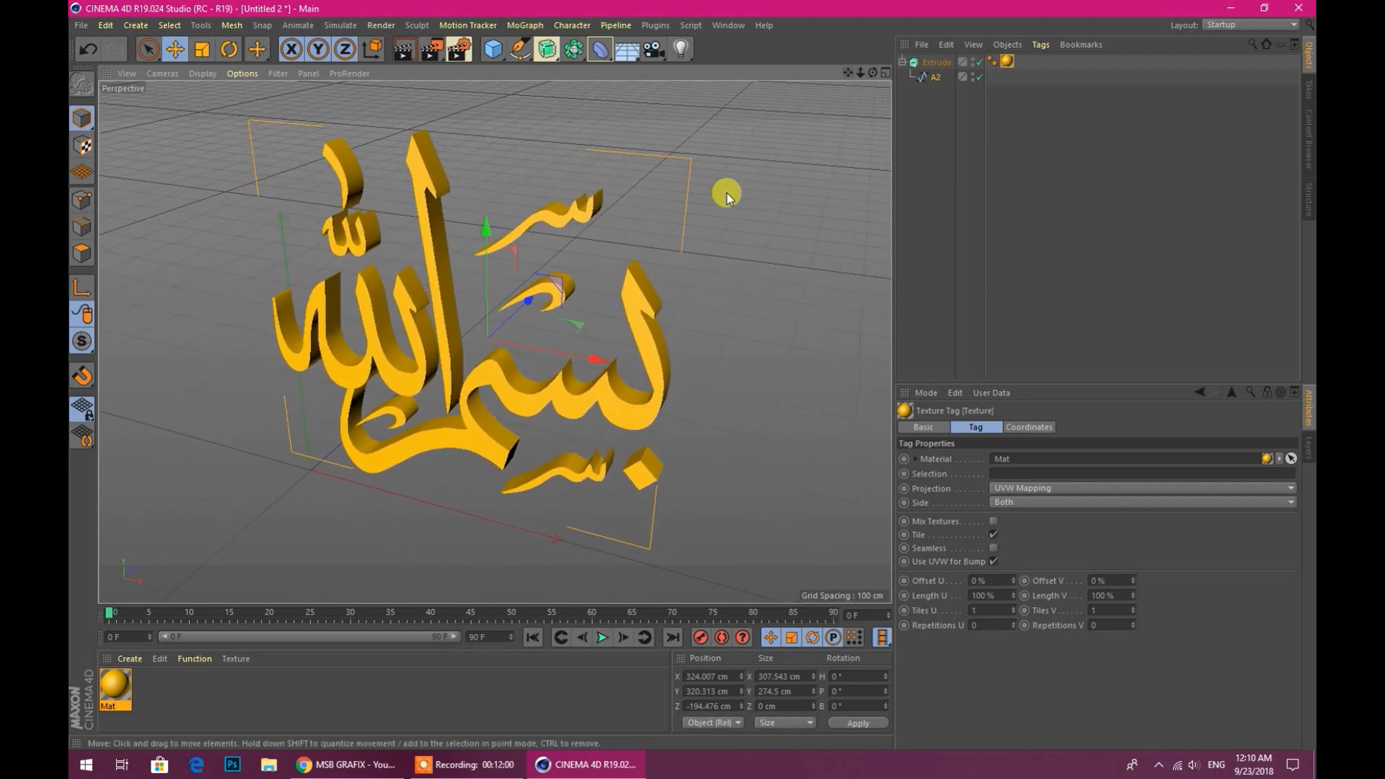
{"action": "scroll", "coordinate": [725, 193], "scroll_direction": "up", "scroll_amount": 2}
{"action": "left_click", "coordinate": [437, 51]}
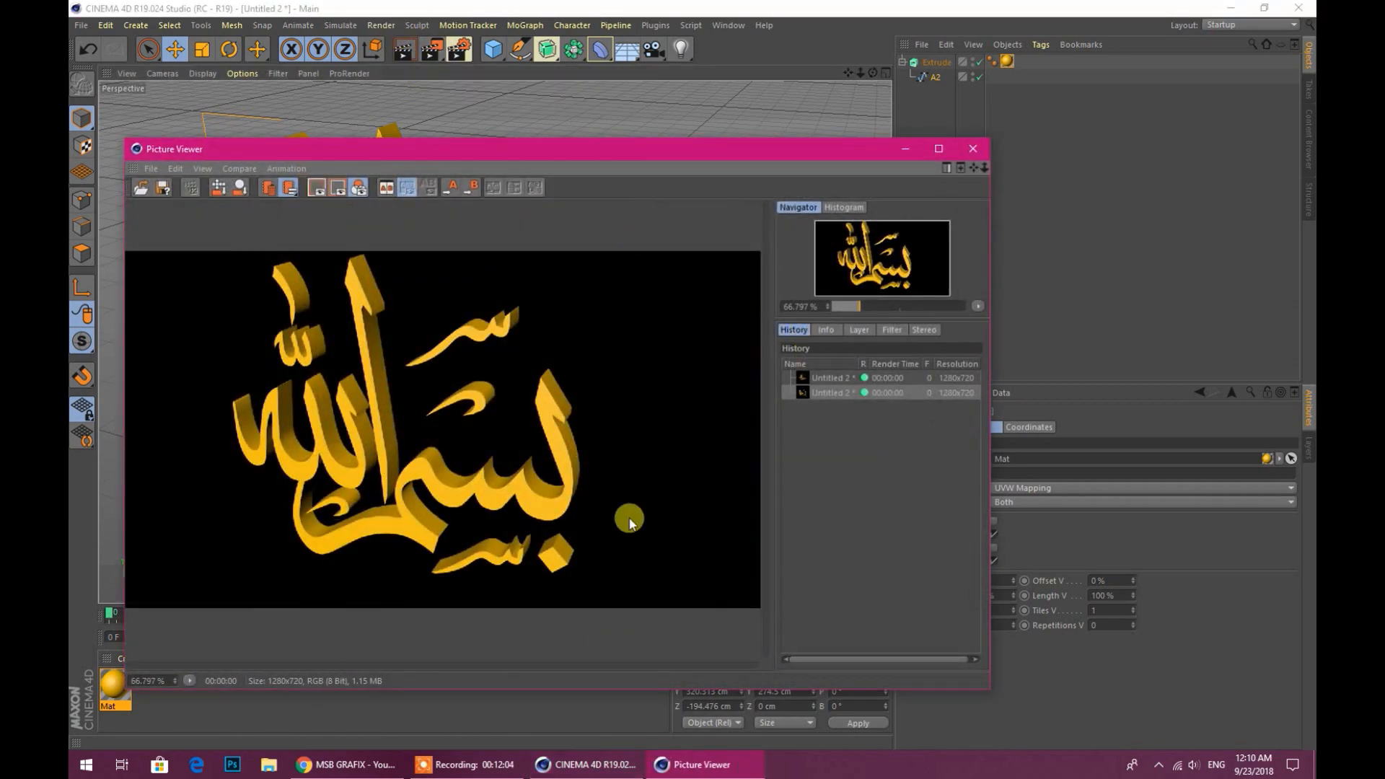
{"action": "left_click", "coordinate": [972, 150]}
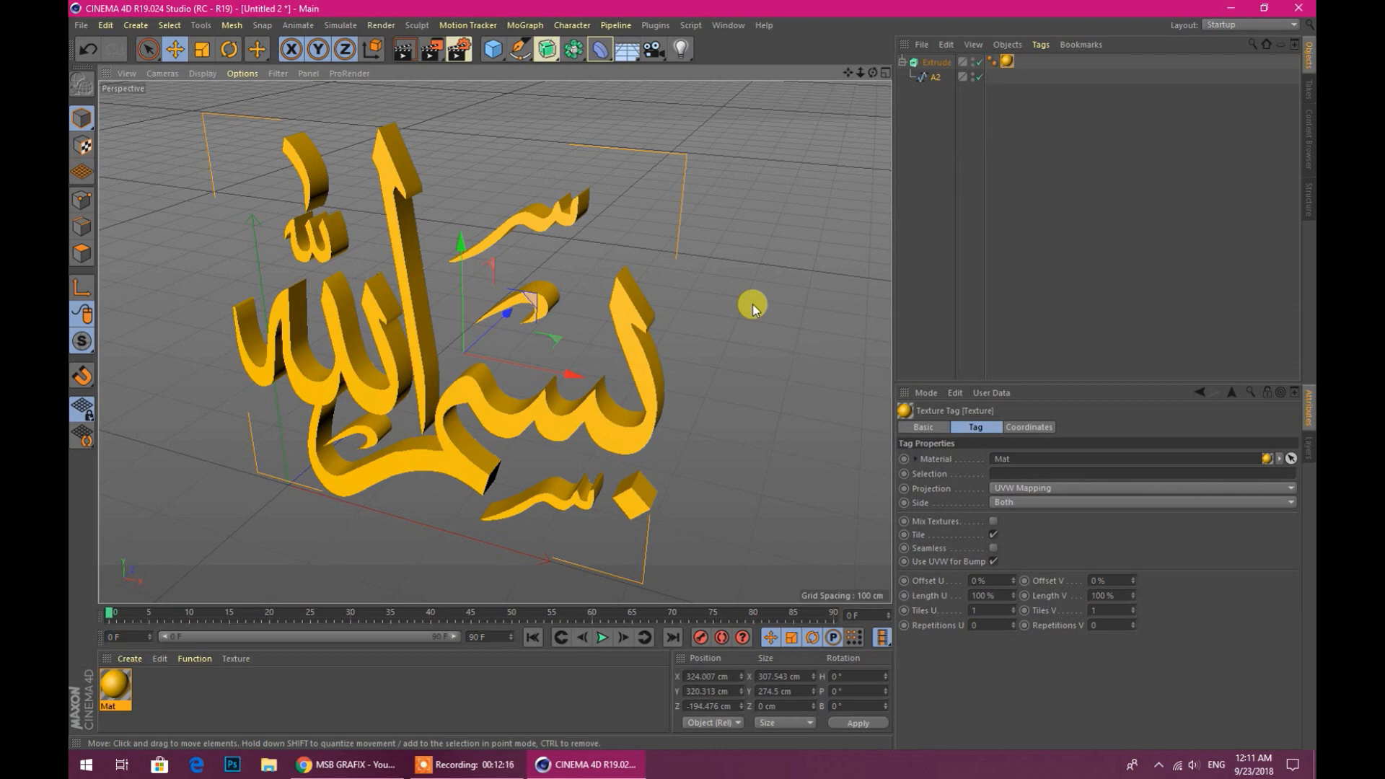
{"action": "left_click", "coordinate": [752, 308]}
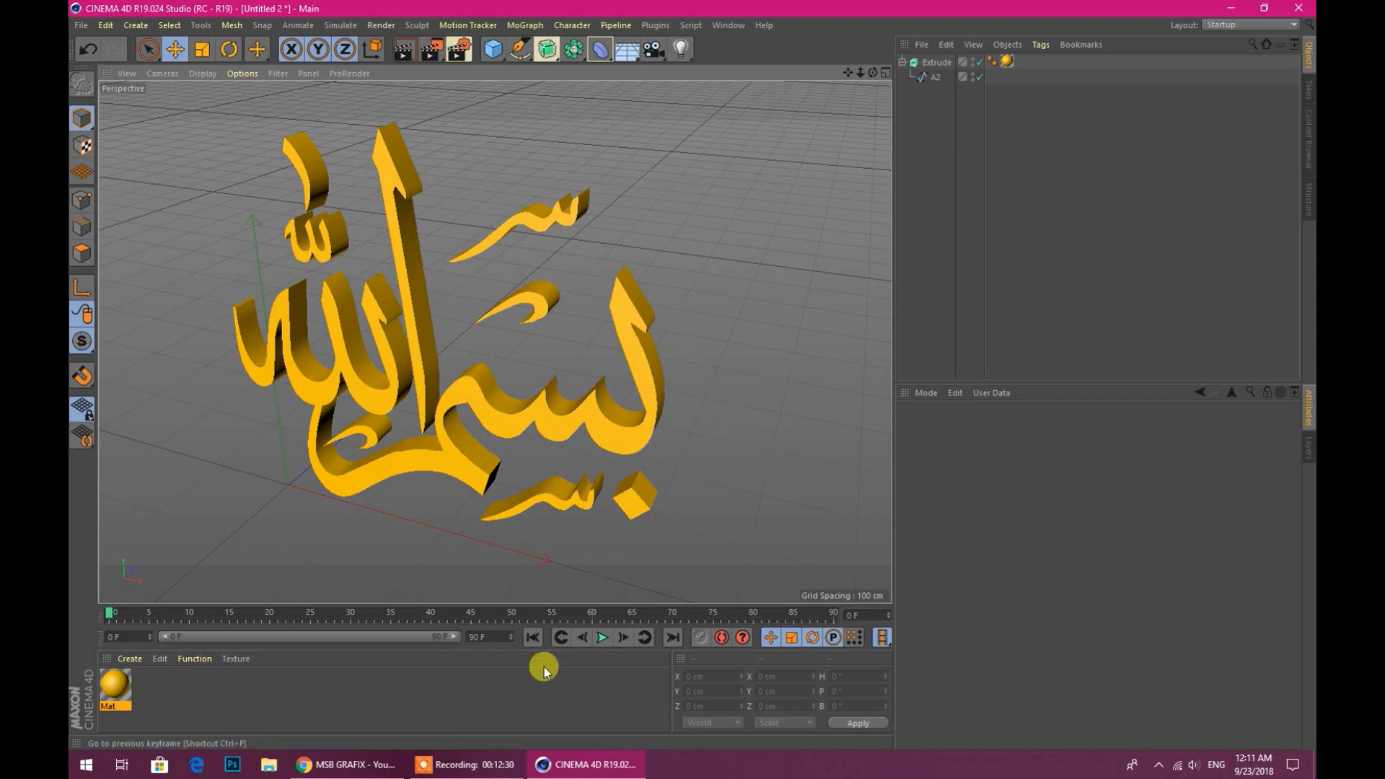
{"action": "left_click", "coordinate": [497, 768]}
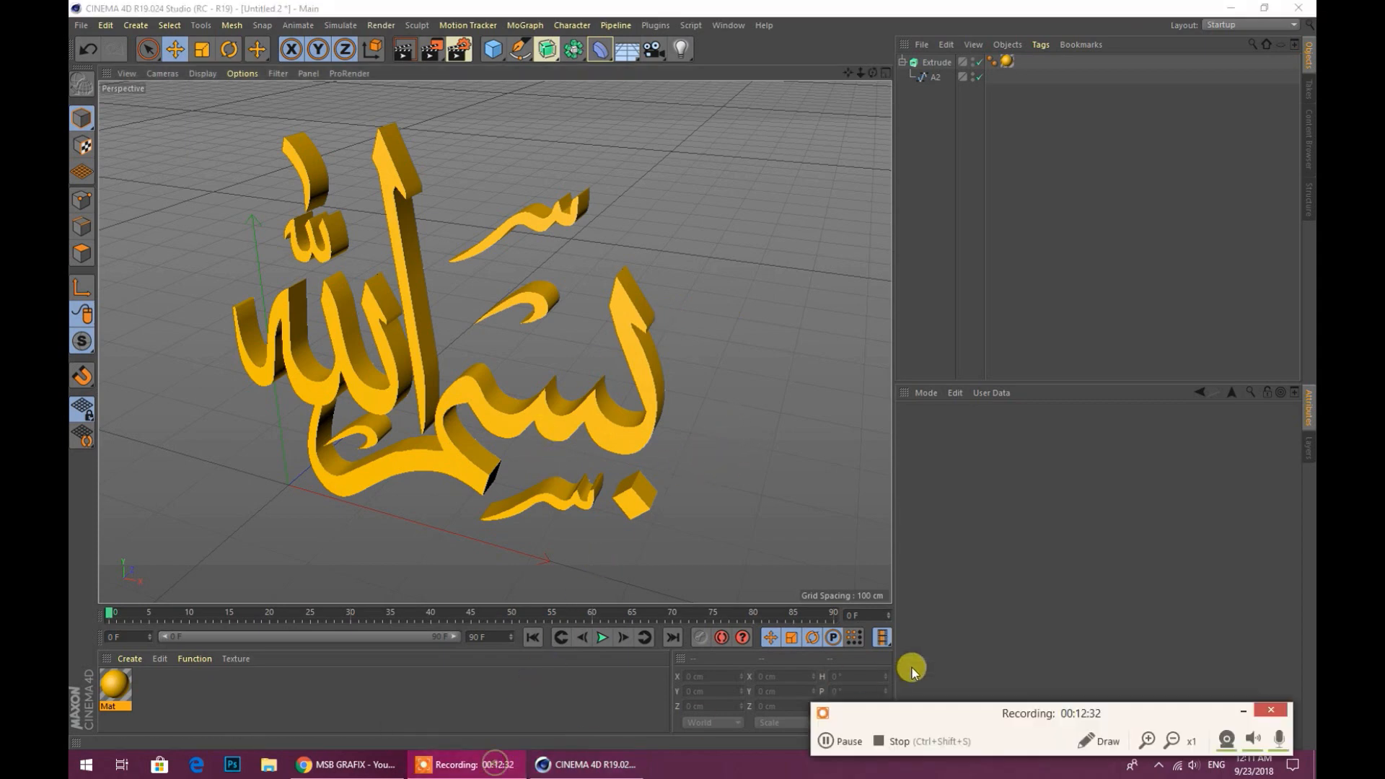